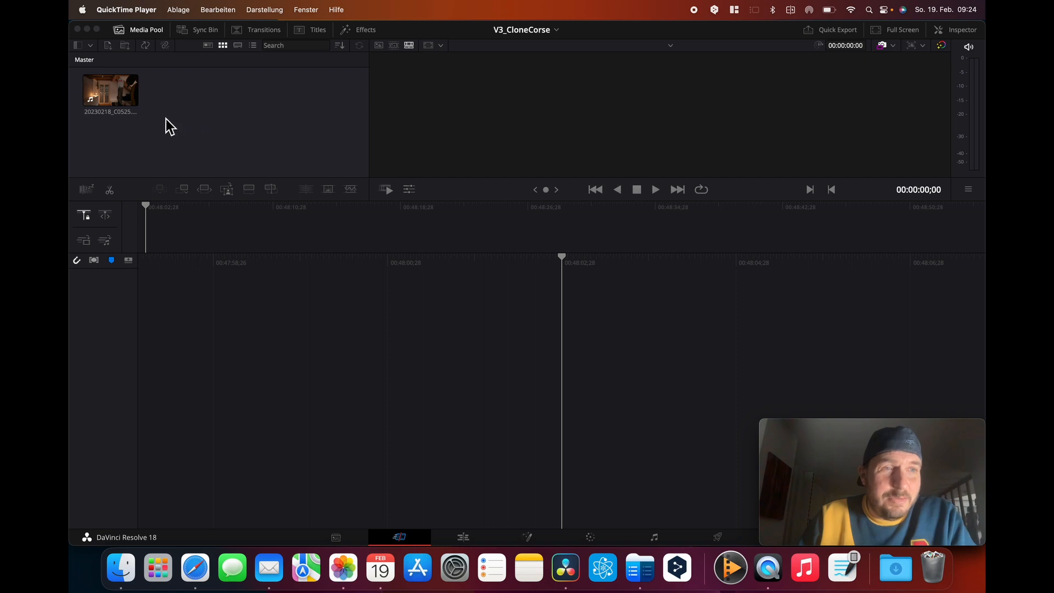
Place the clip 20230218_C0525.MP4 in a new timeline and play through its footage.
left_click_drag(134, 113, 401, 301)
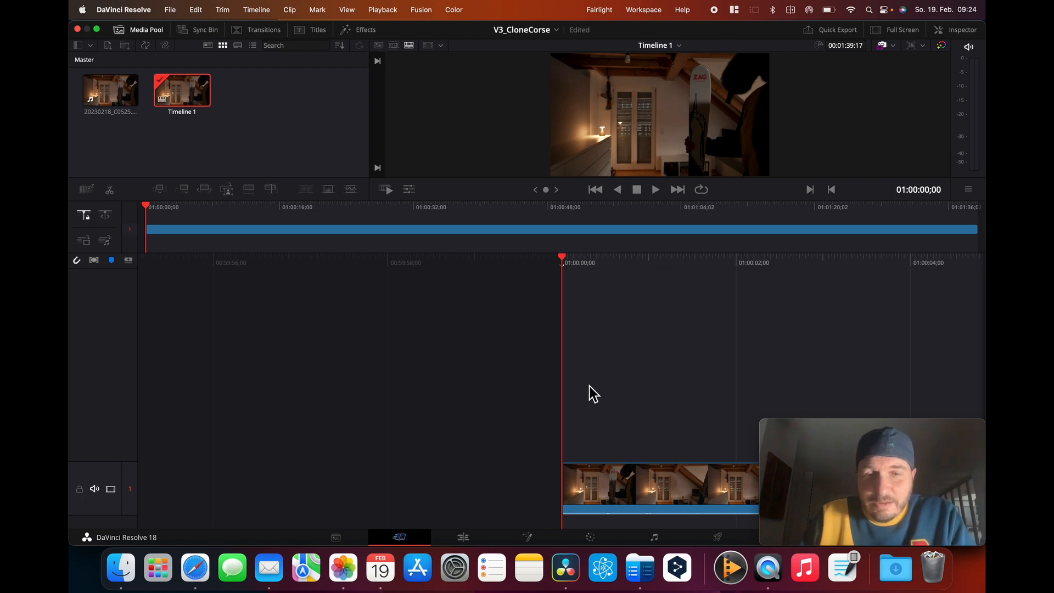
key("space")
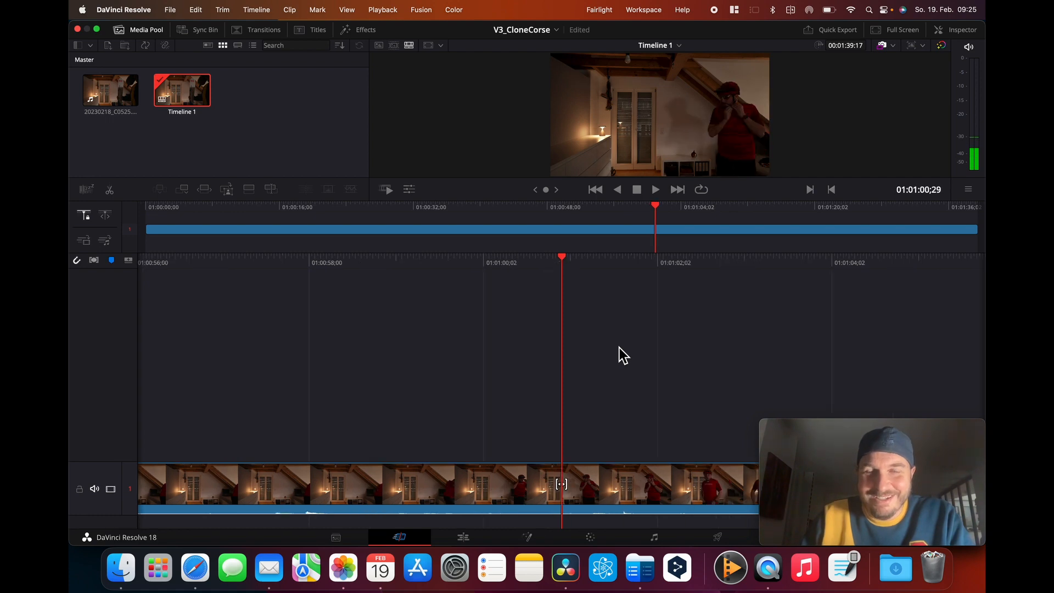
key("j")
key("j")
key("j")
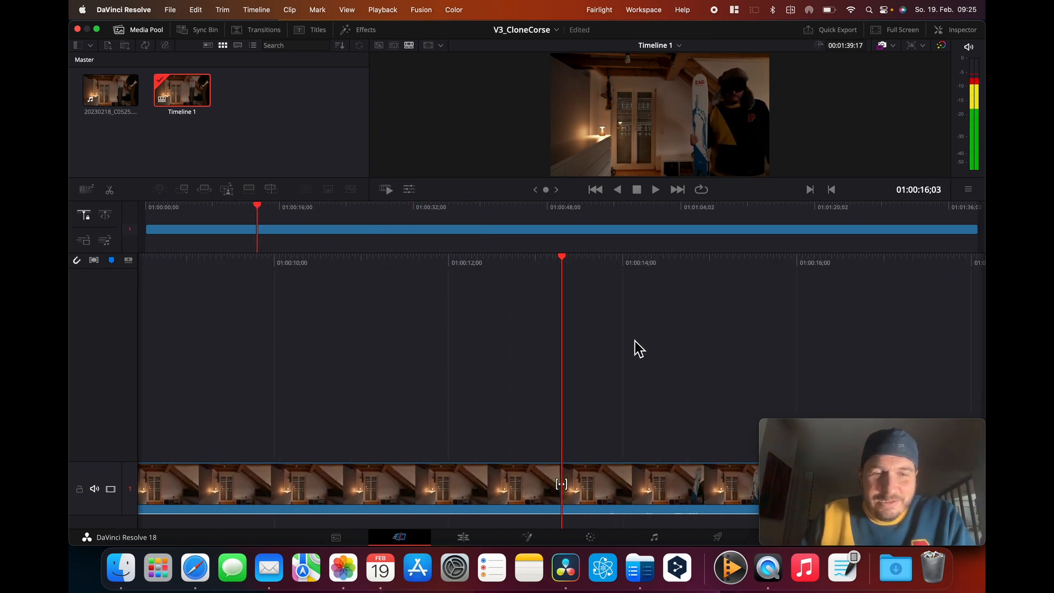
key("l")
key("l")
key("l")
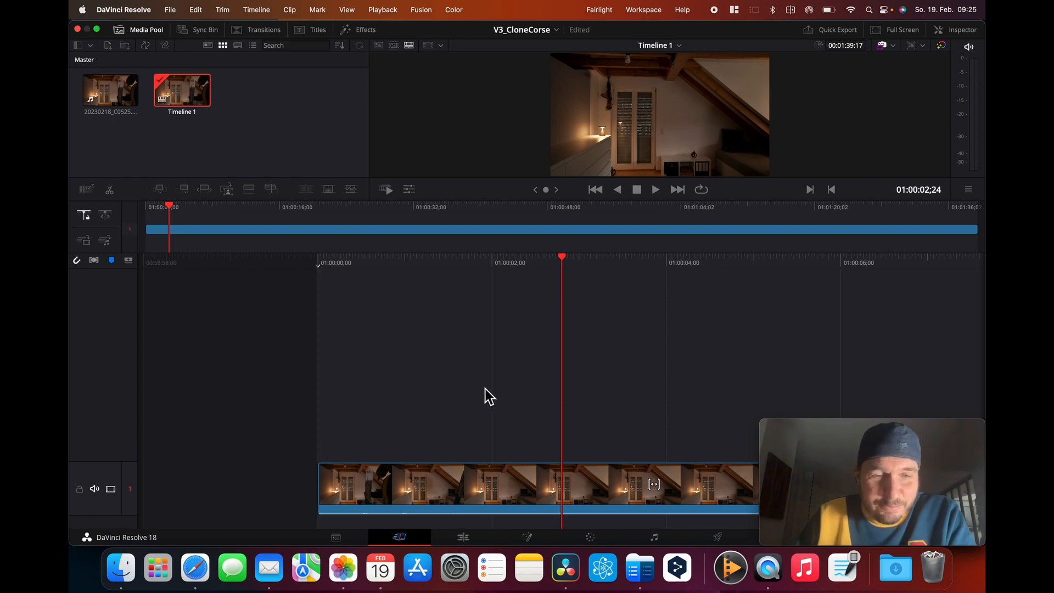
Switch to the Edit page and add a marker to the clip at 01:00:18;29, where the first speech begins.
left_click(472, 539)
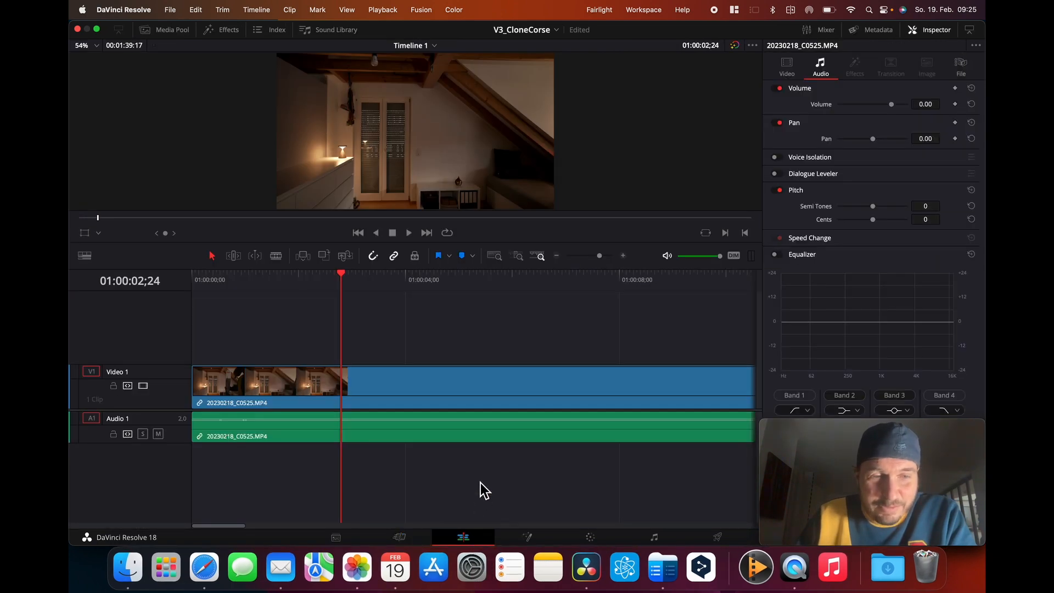
left_click(449, 399)
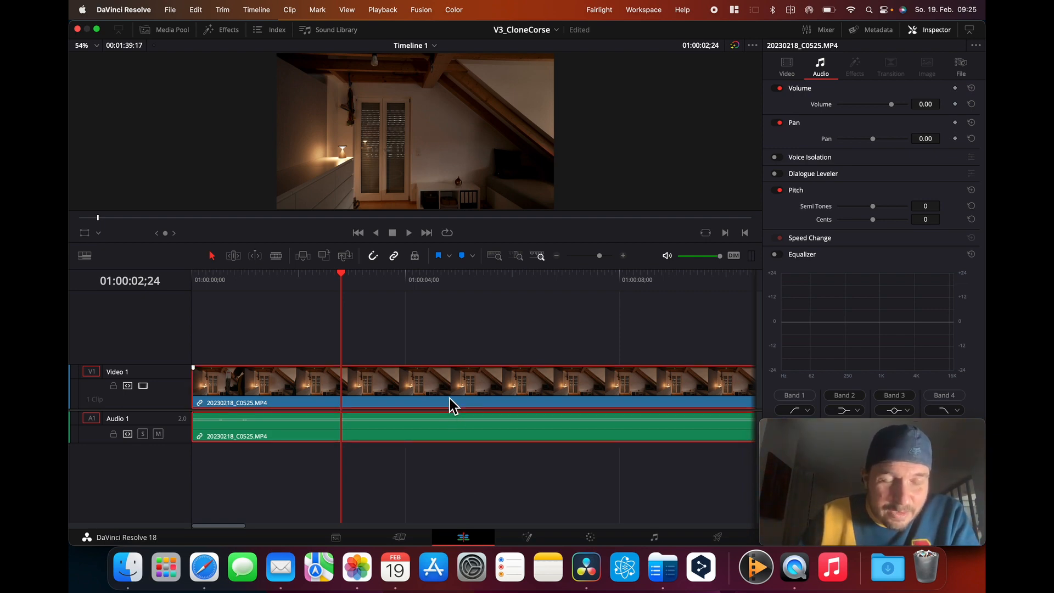
scroll(450, 406, "right", 10)
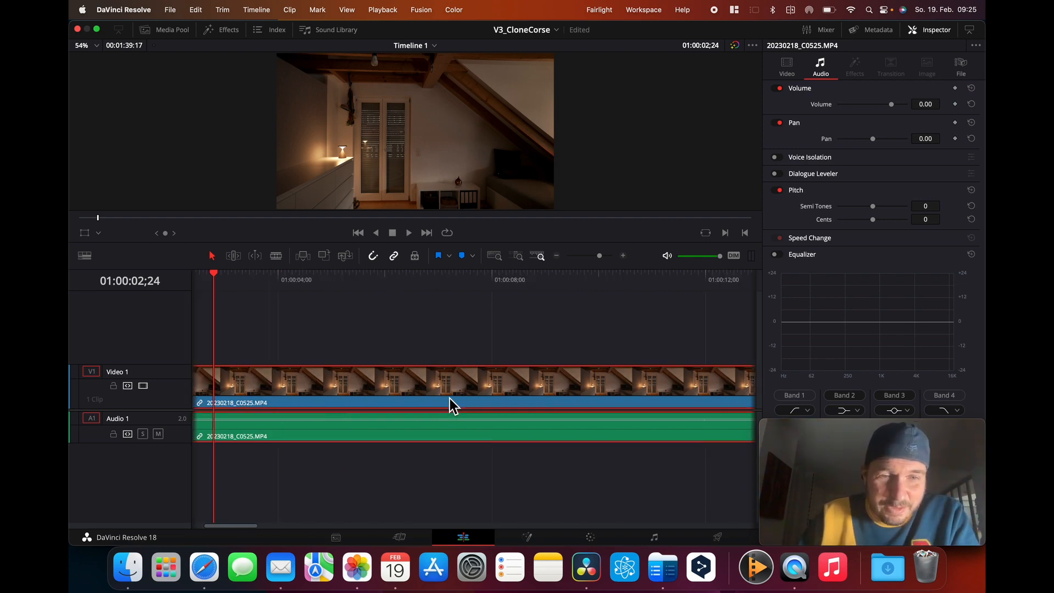
scroll(450, 406, "right", 5)
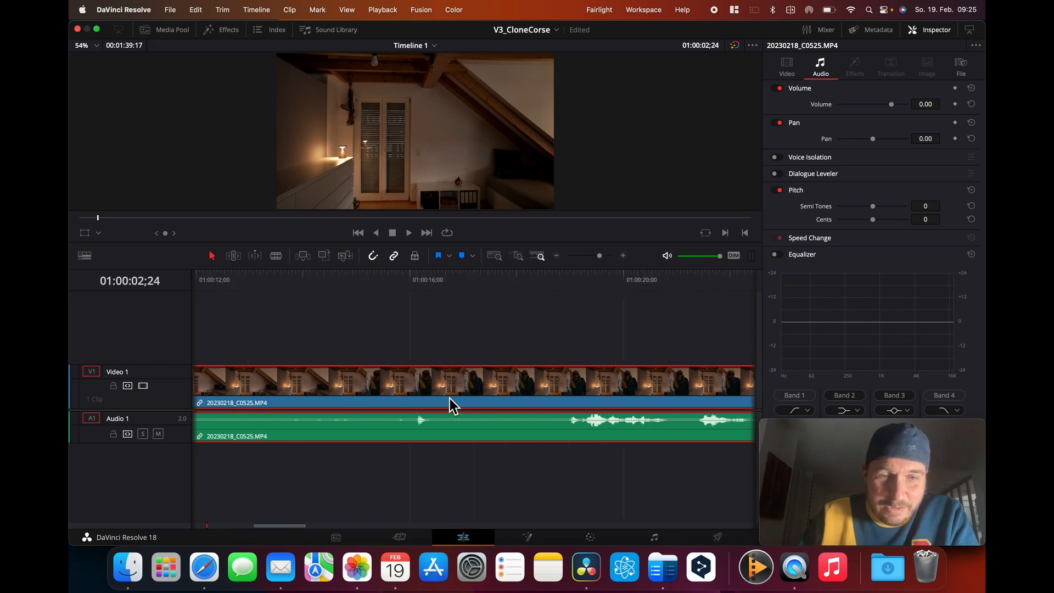
left_click(514, 281)
key("space")
key("space")
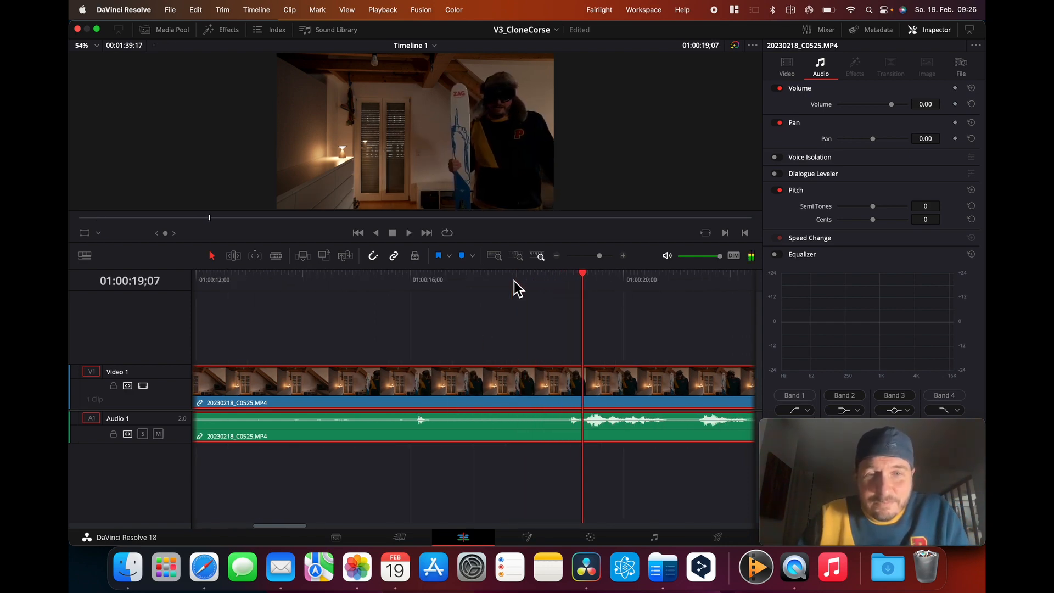
scroll(510, 357, "right", 1)
left_click(531, 279)
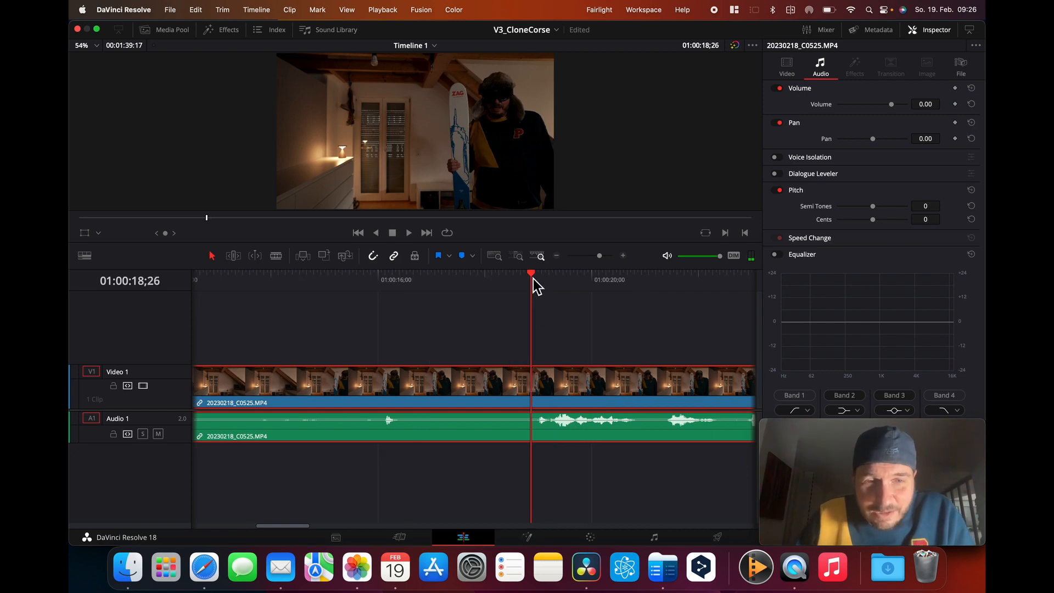
left_click_drag(534, 277, 536, 278)
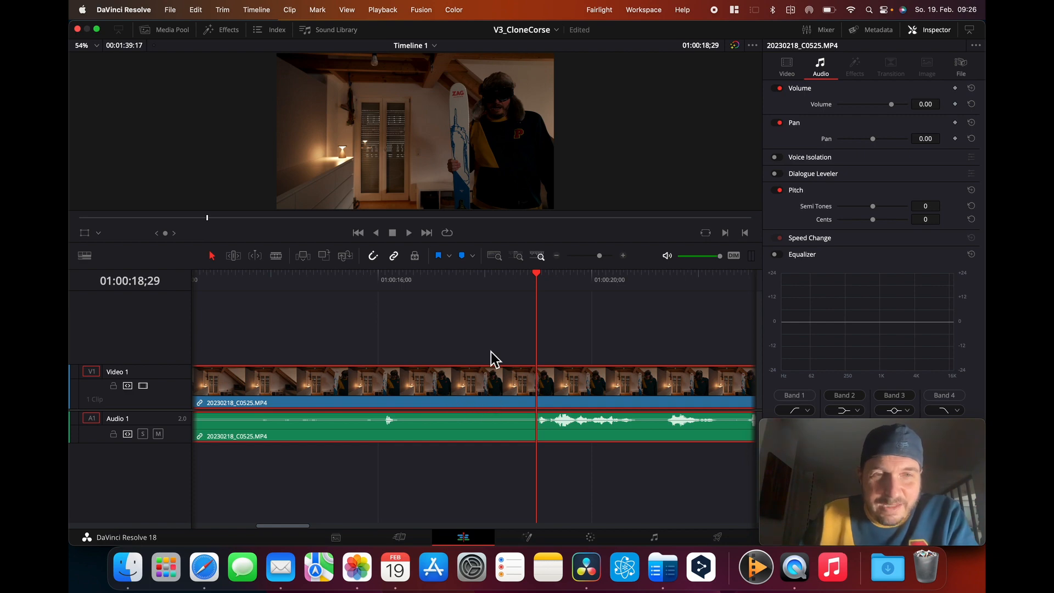
left_click(464, 260)
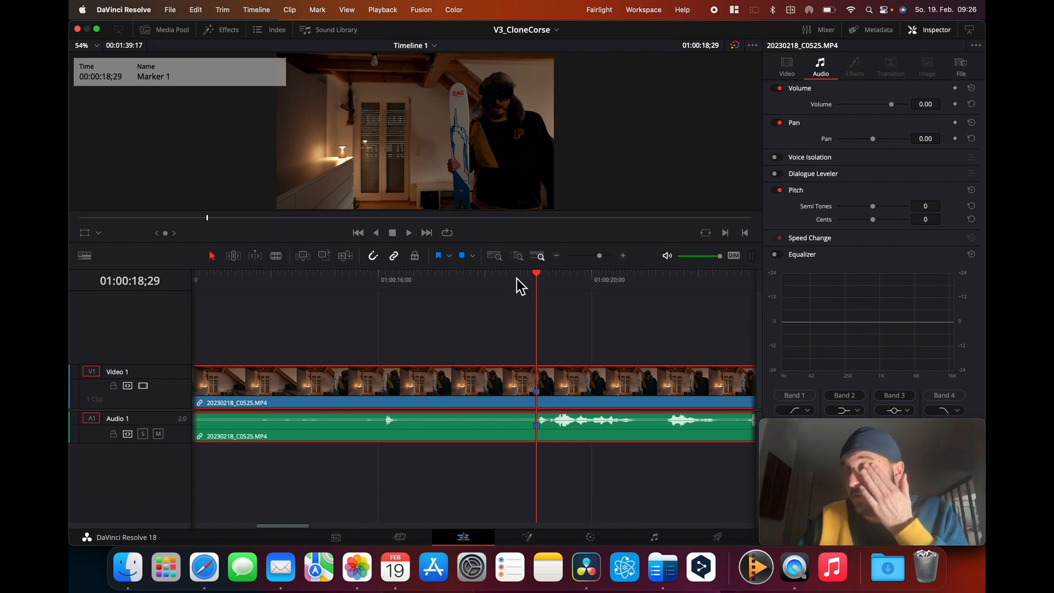
Add a clip marker at 01:00:26;26, at the end of the first spoken passage.
scroll(559, 349, "right", 4)
scroll(559, 346, "right", 12)
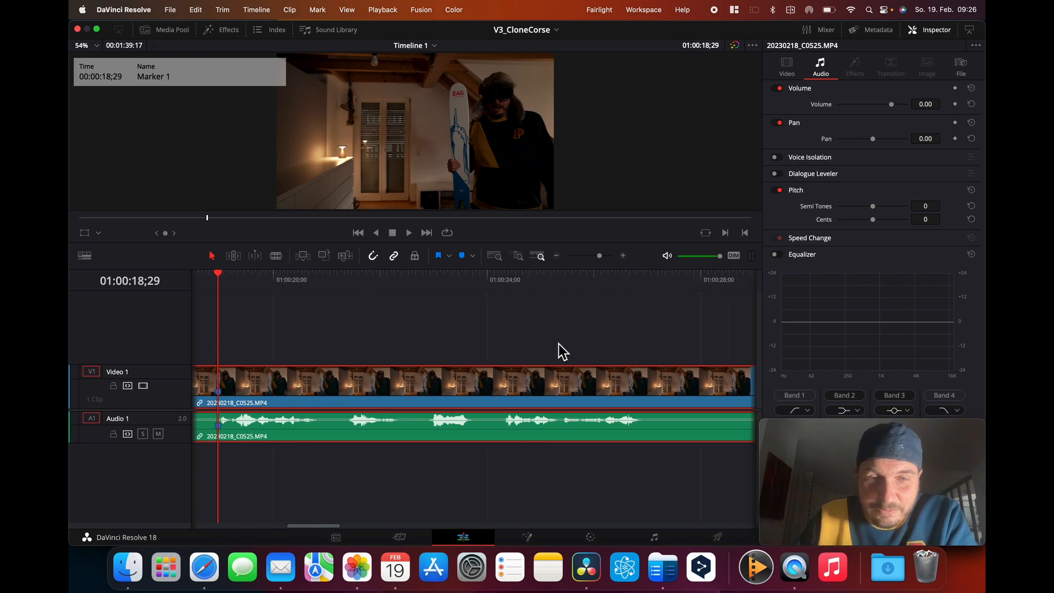
left_click(575, 279)
key("Right")
key("Right")
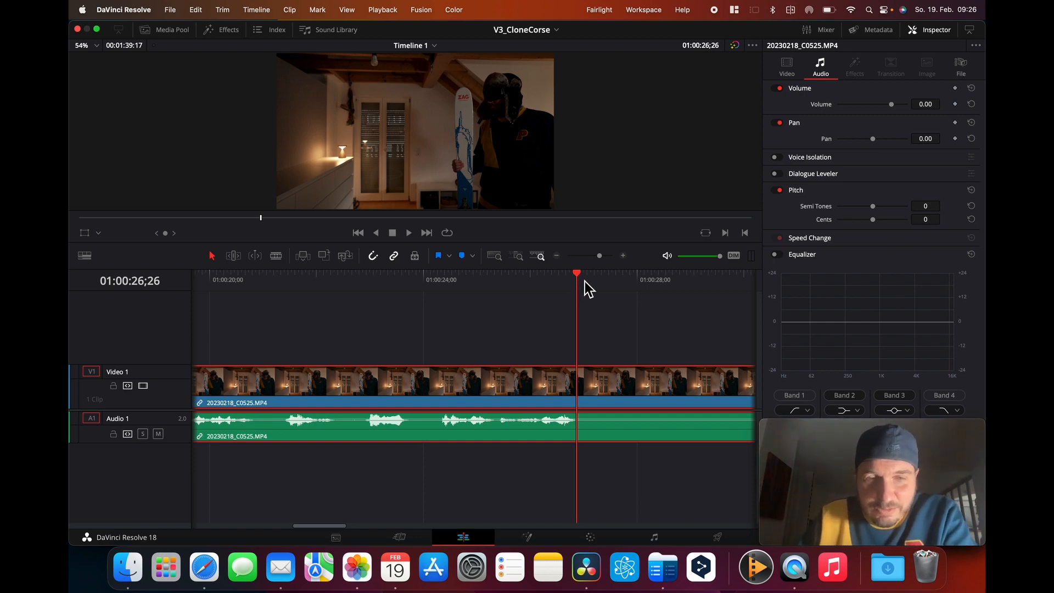
left_click(465, 261)
Add a clip marker at 01:00:33;10, at the start of the second spoken passage.
scroll(629, 344, "right", 10)
scroll(626, 343, "right", 2)
left_click_drag(560, 283, 573, 279)
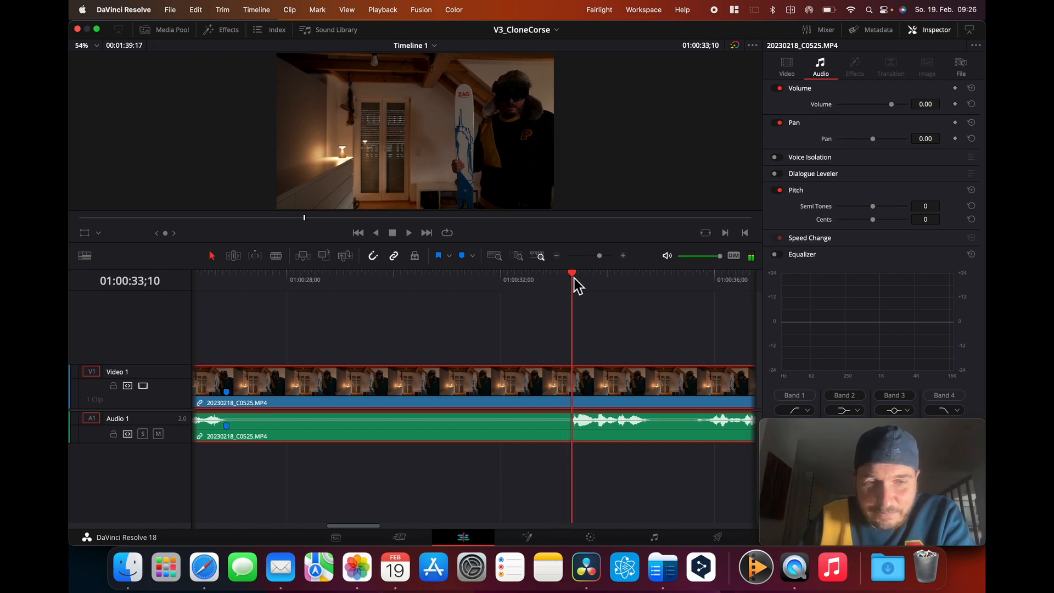
left_click(465, 260)
Mark the end of the second spoken passage with a clip marker at 01:00:39;19.
scroll(616, 348, "right", 8)
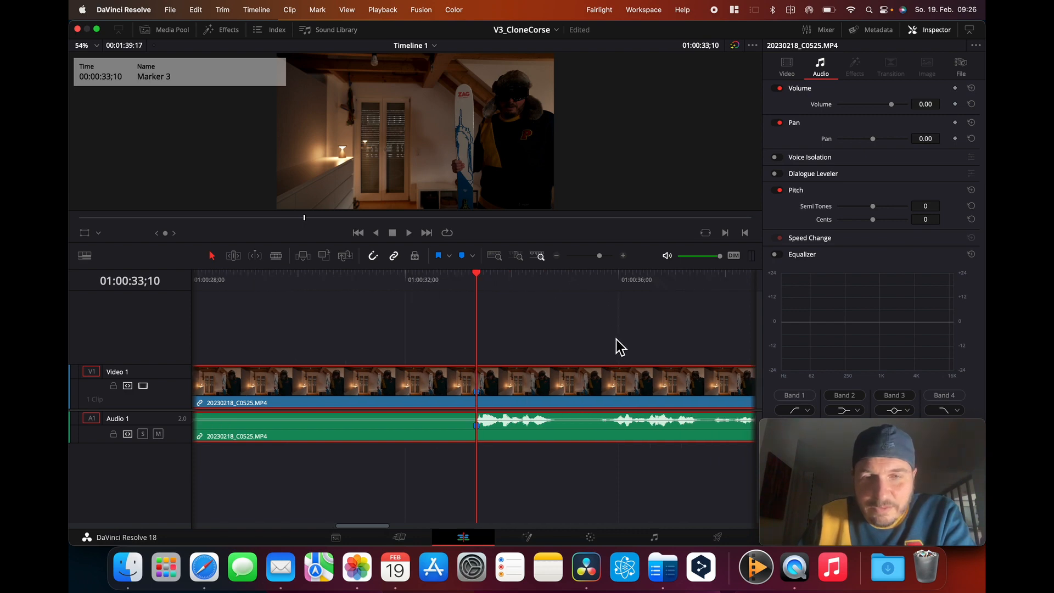
scroll(617, 348, "right", 4)
left_click_drag(596, 278, 623, 278)
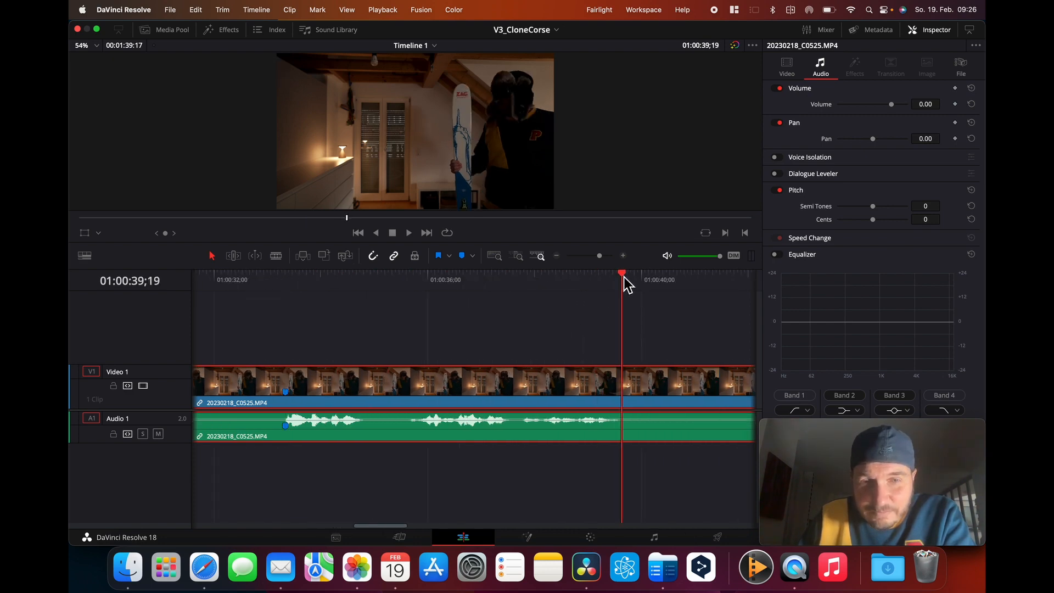
left_click(465, 258)
Add a clip marker at 01:01:09;26, just before the person in the red shirt starts speaking.
scroll(556, 343, "right", 15)
scroll(555, 343, "right", 10)
scroll(554, 338, "right", 6)
scroll(558, 344, "right", 8)
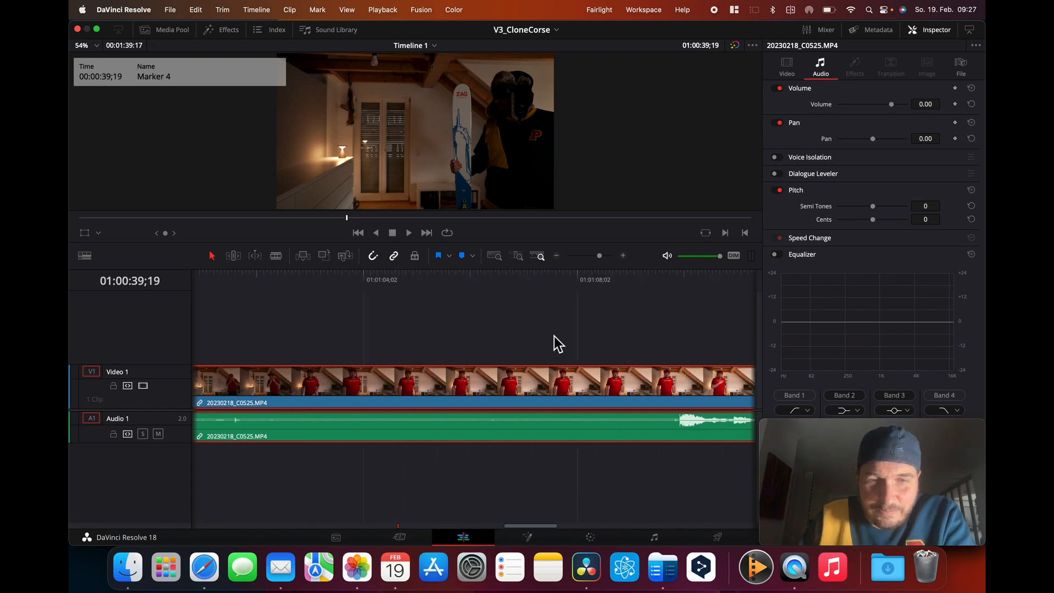
scroll(559, 344, "right", 3)
left_click(604, 276)
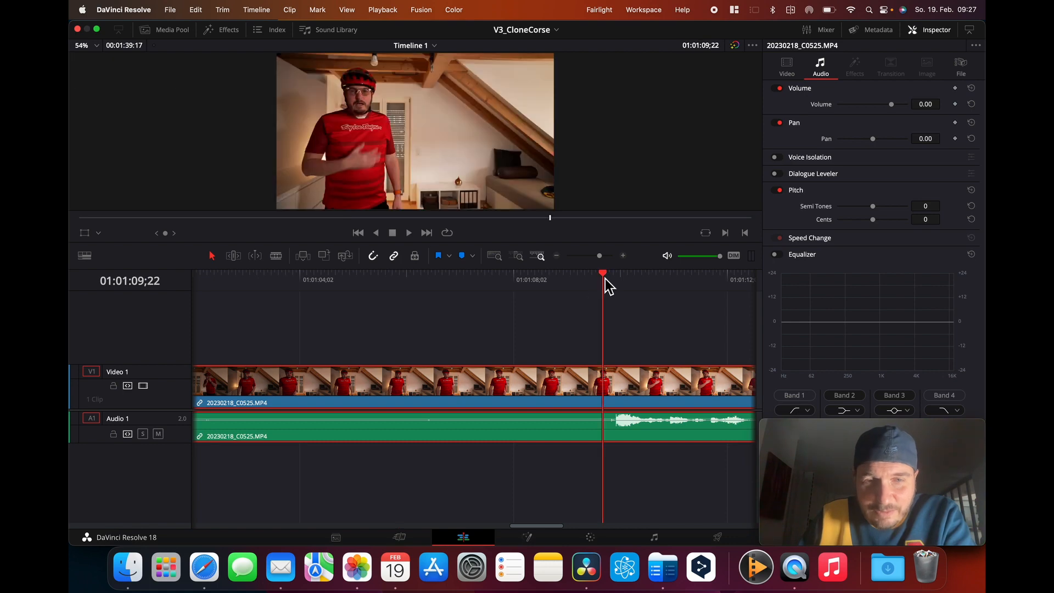
scroll(608, 289, "right", 2)
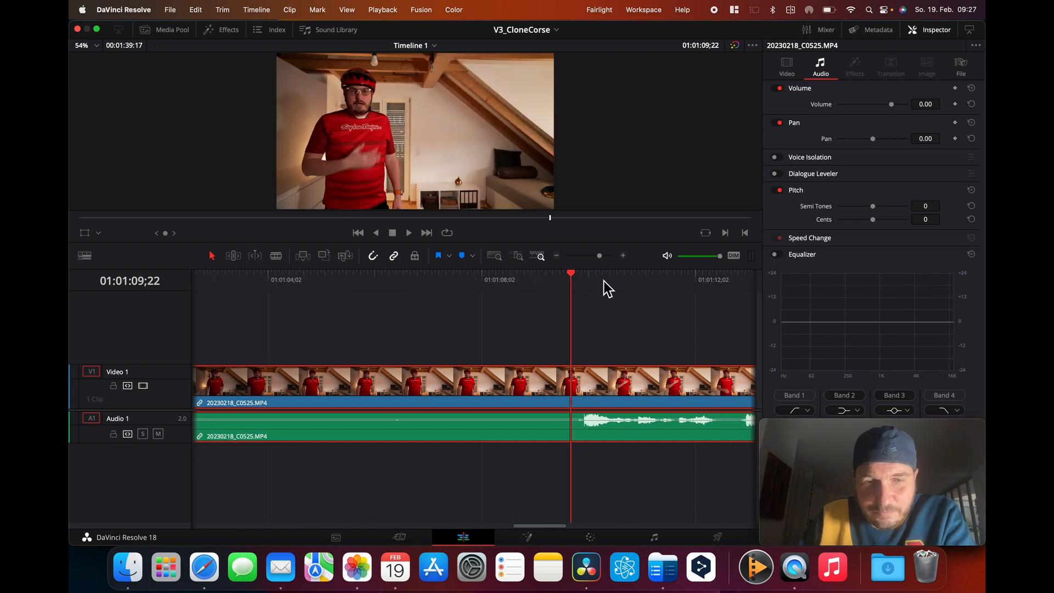
left_click(583, 276)
key("Left")
key("Left")
key("Left")
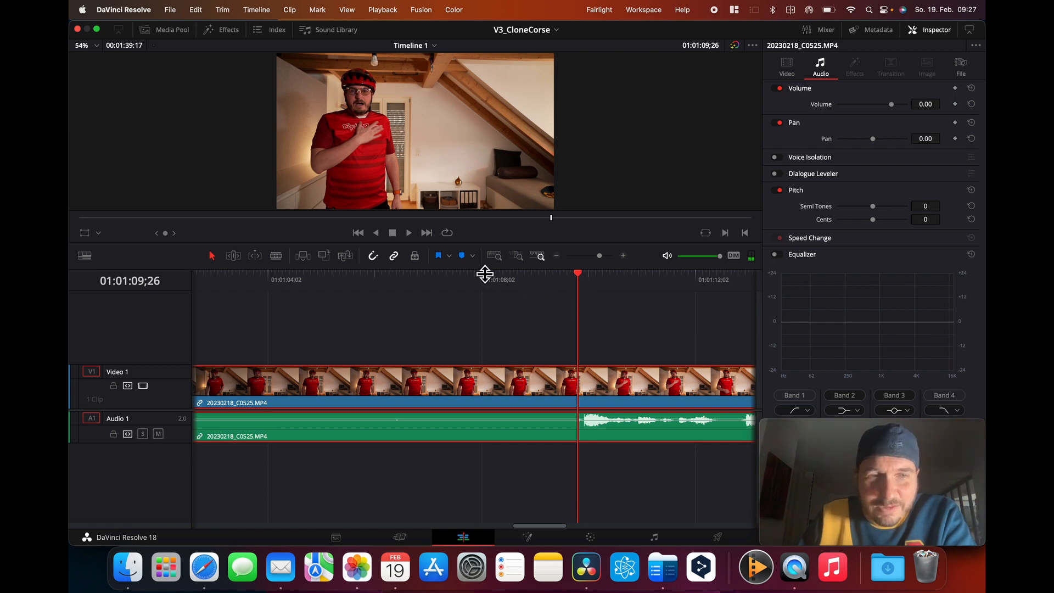
left_click(469, 262)
Add a clip marker at 01:01:16;22, at the end of the red-shirt person's first spoken passage.
scroll(569, 316, "right", 10)
scroll(572, 316, "right", 2)
left_click(617, 276)
left_click(628, 277)
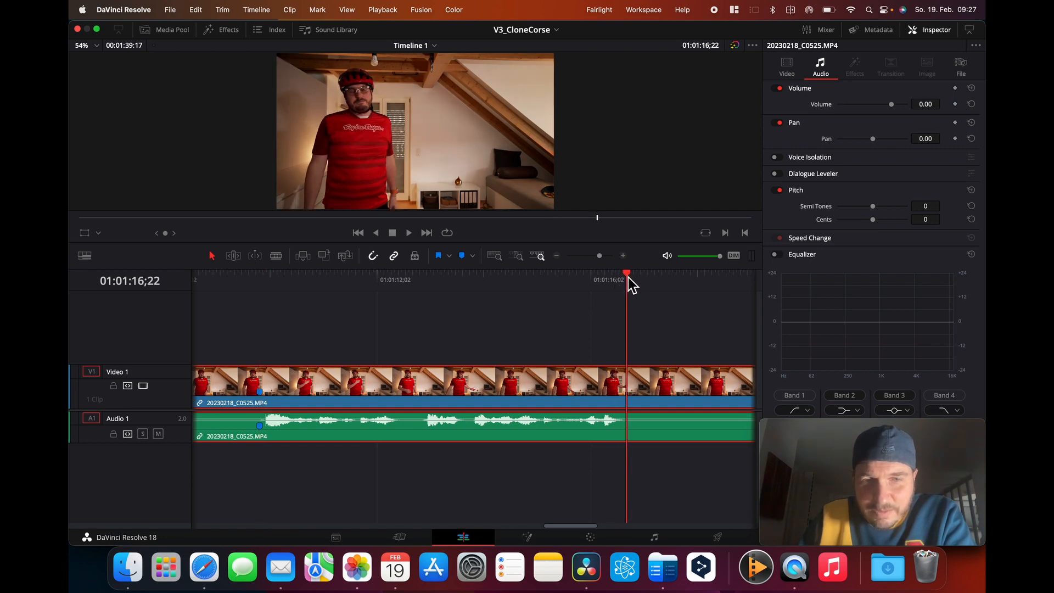
left_click(462, 261)
Play the start of the red-shirt person's second spoken passage and add a clip marker at 01:01:23;04.
scroll(669, 343, "right", 10)
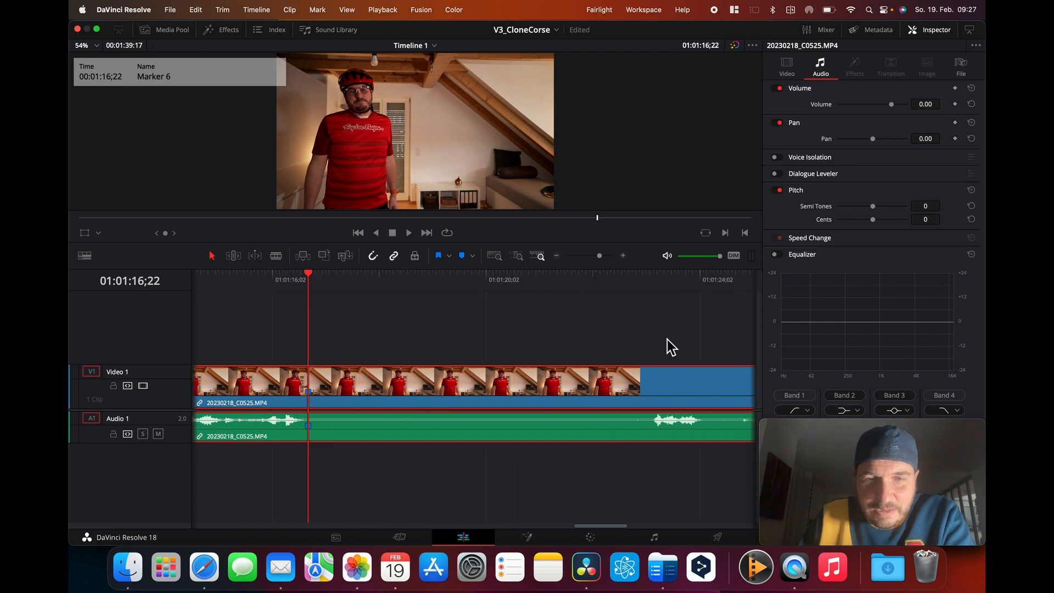
left_click(542, 277)
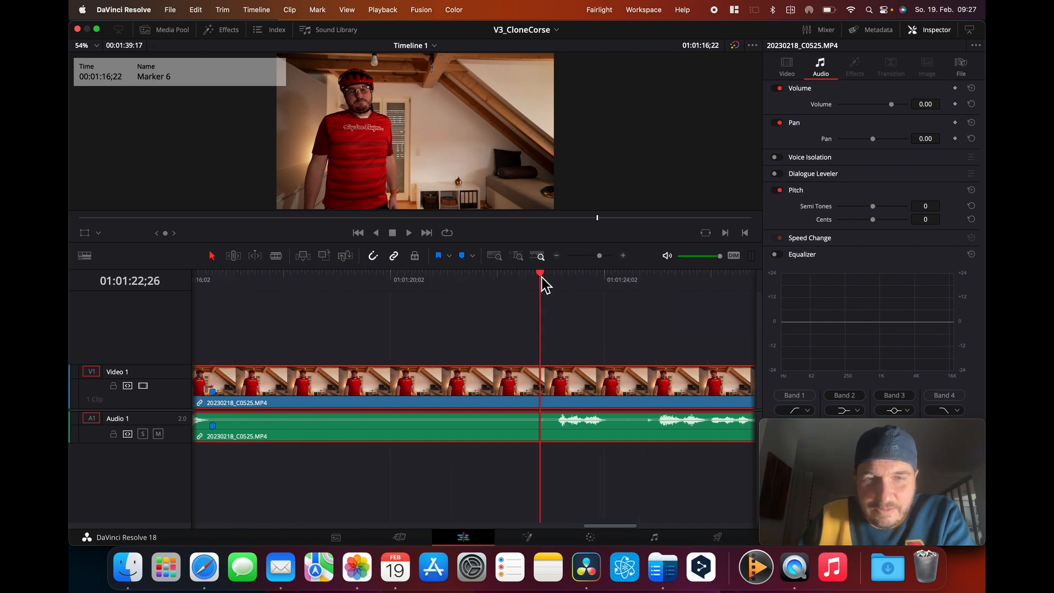
key("space")
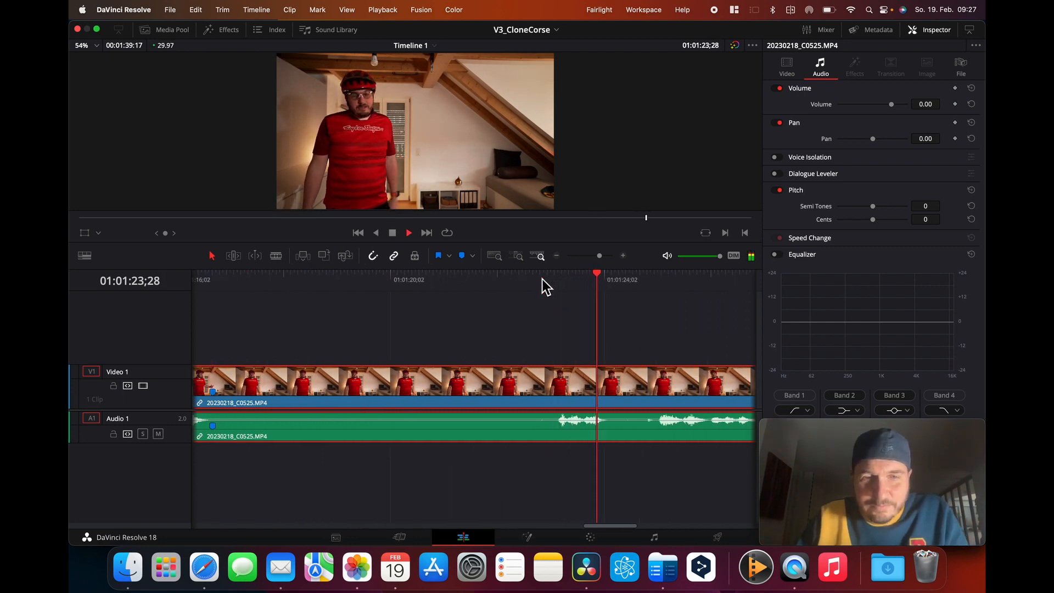
key("space")
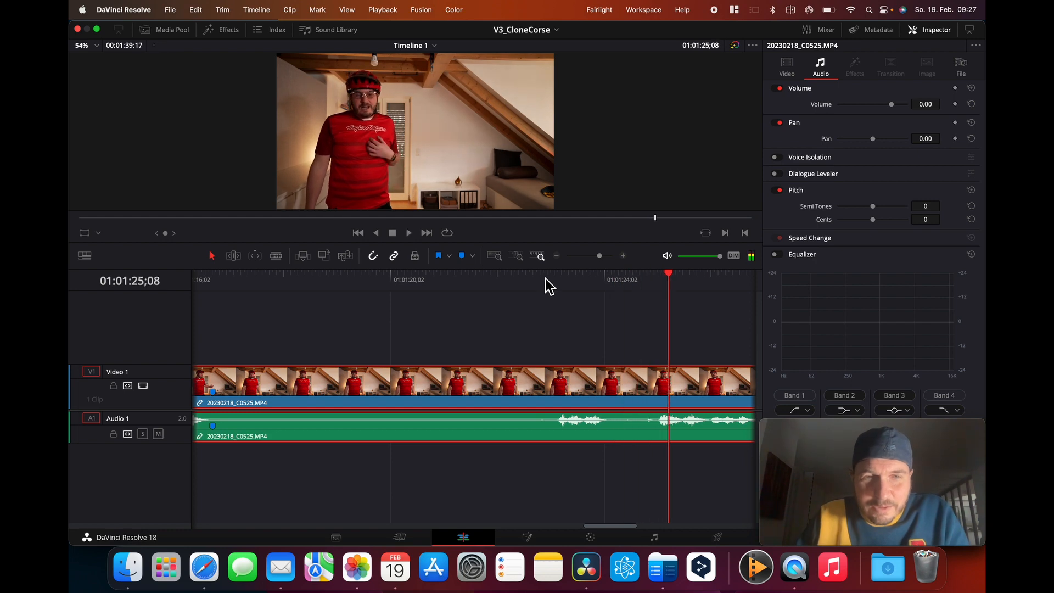
left_click(544, 278)
left_click(556, 277)
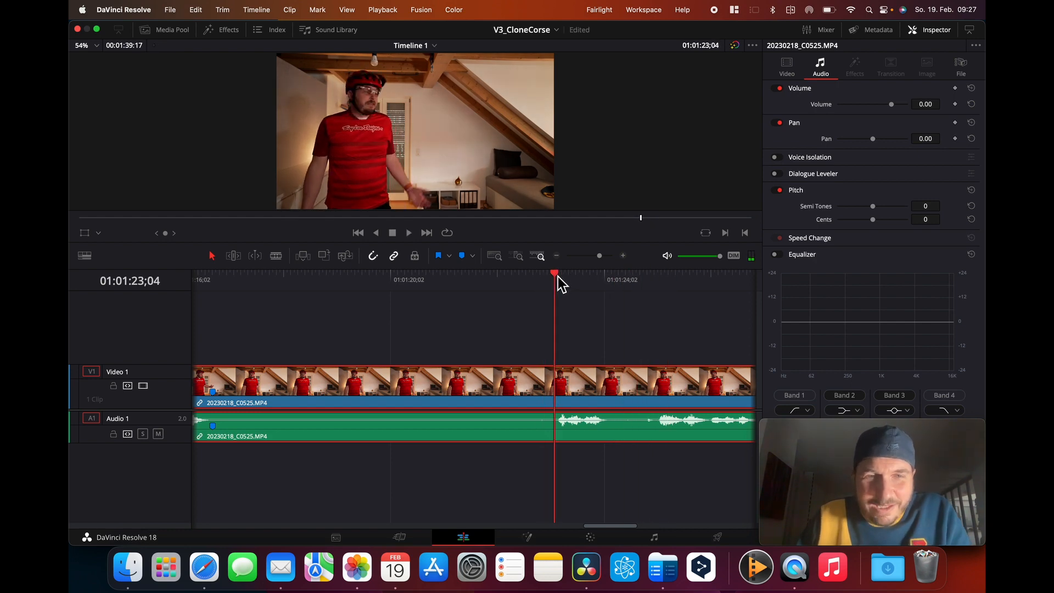
left_click(468, 259)
Mark the end of the red-shirt person's second spoken passage with a clip marker at 01:01:32;02.
scroll(544, 347, "right", 5)
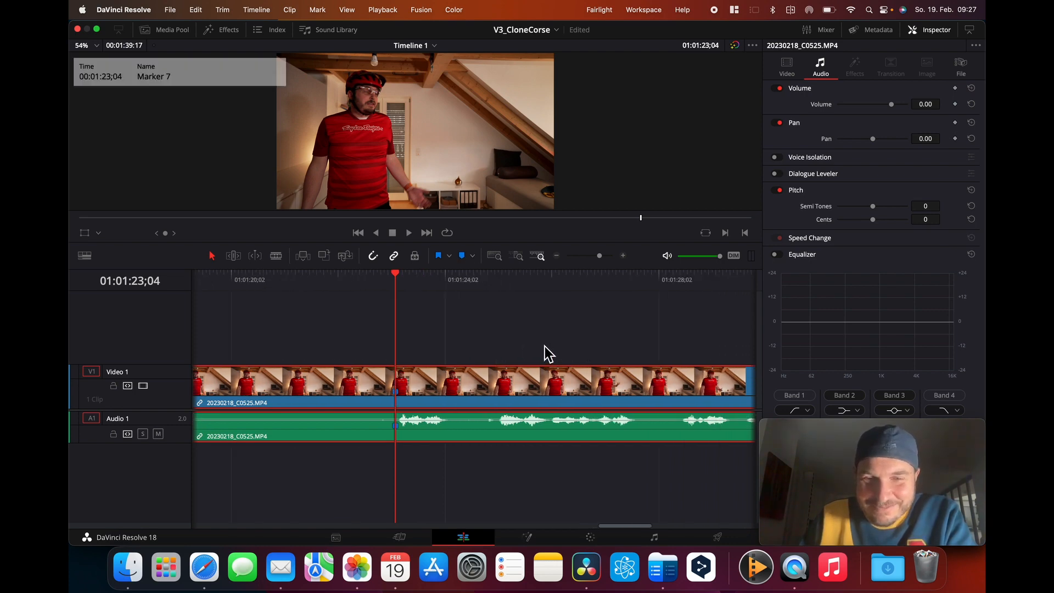
scroll(544, 347, "right", 5)
left_click(555, 276)
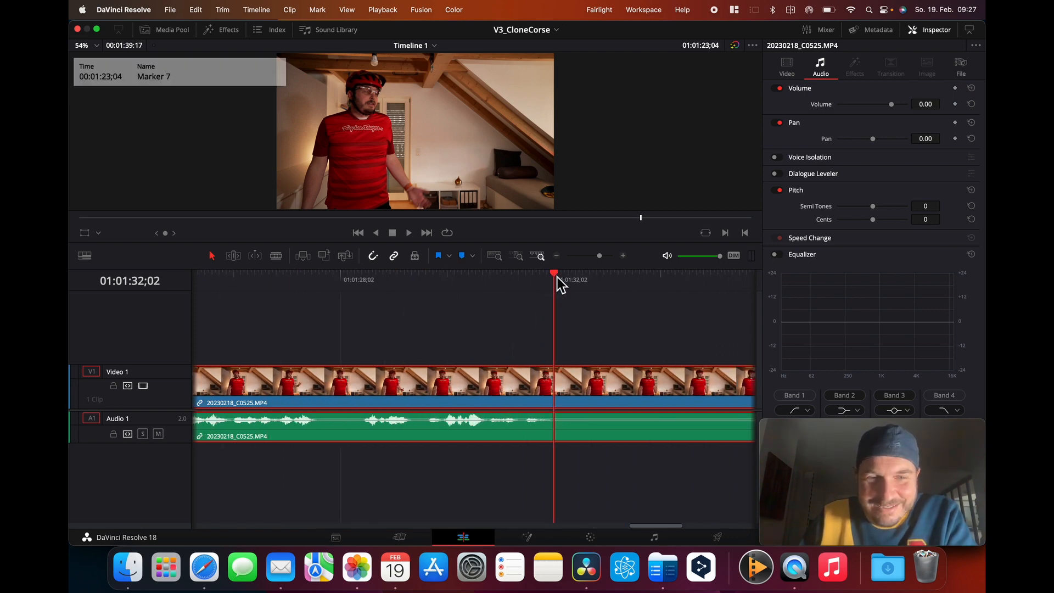
left_click(466, 262)
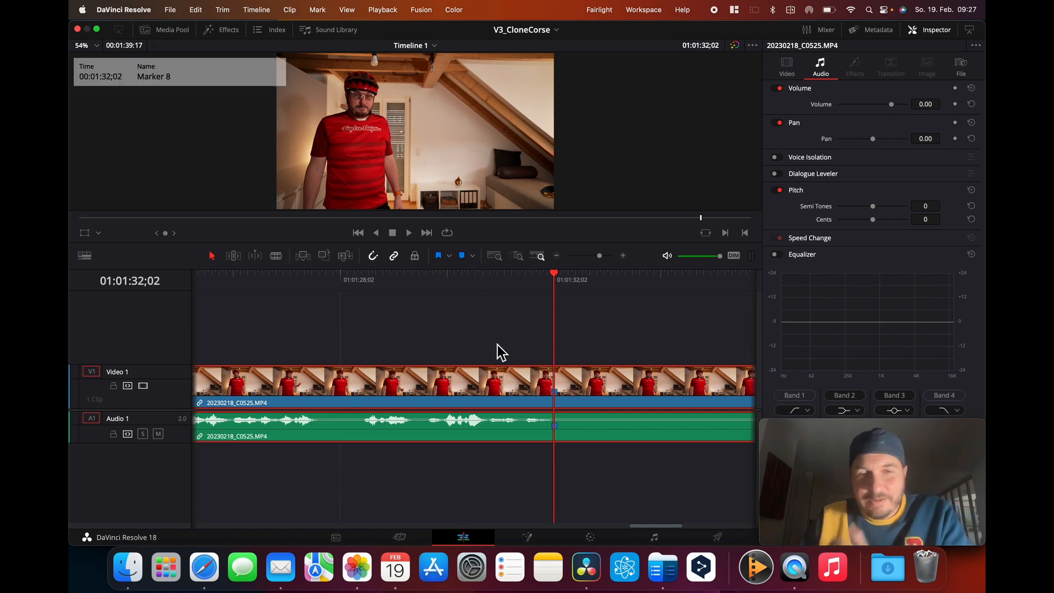
Split the recording at 01:01:02;20 to separate the red-shirt take from the first take.
scroll(516, 362, "left", 10)
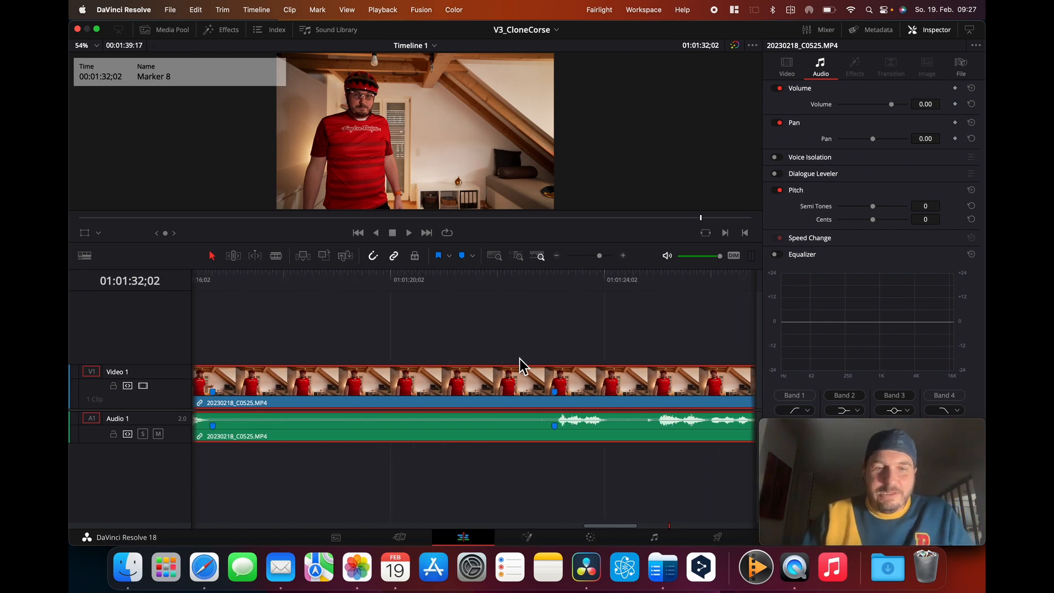
scroll(516, 359, "left", 10)
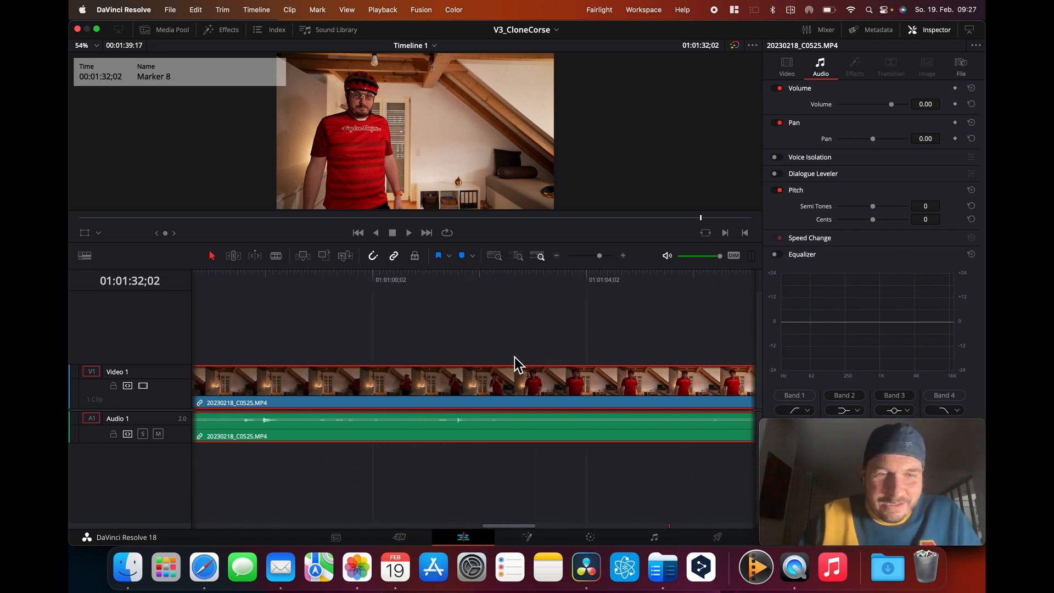
scroll(515, 357, "right", 1)
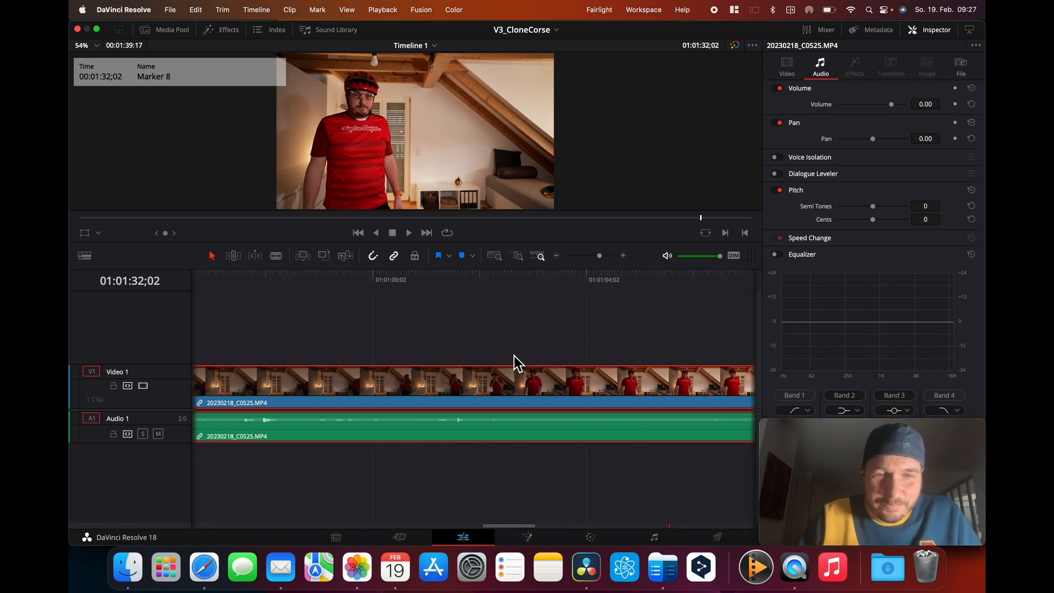
left_click(486, 274)
left_click_drag(488, 276, 513, 277)
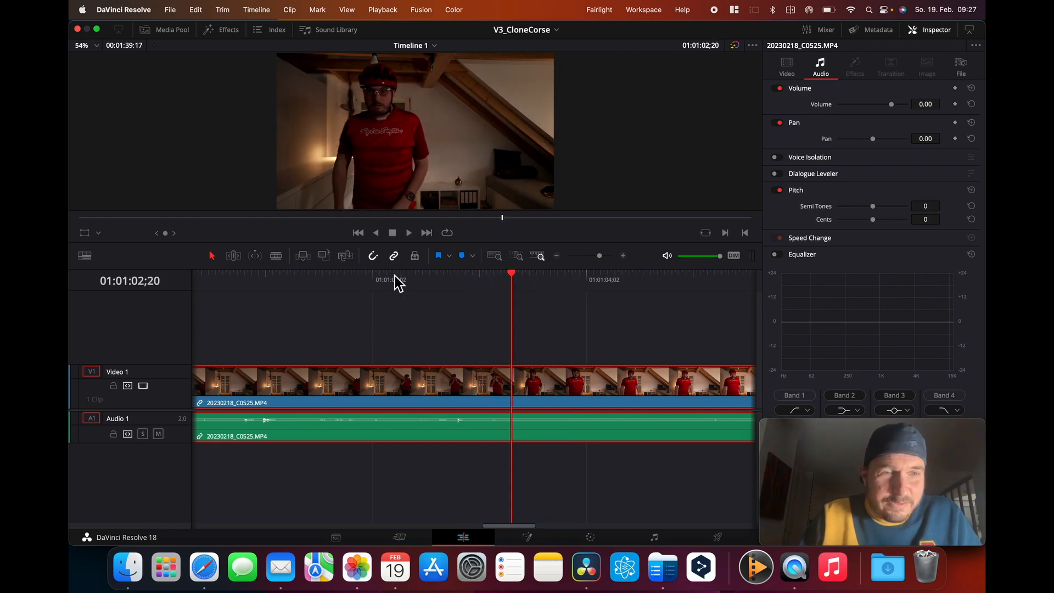
left_click(275, 258)
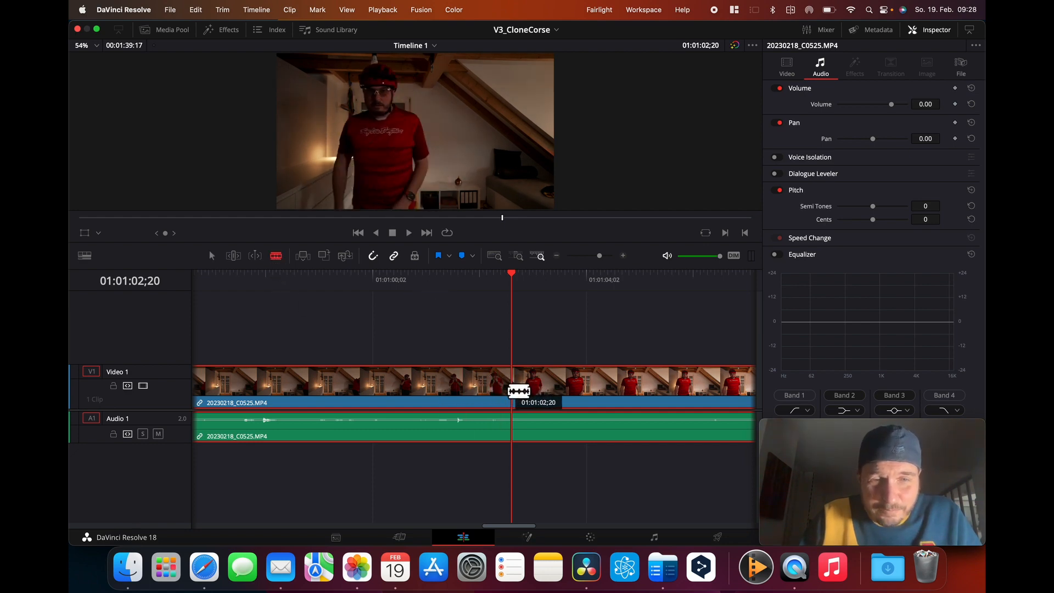
left_click(518, 391)
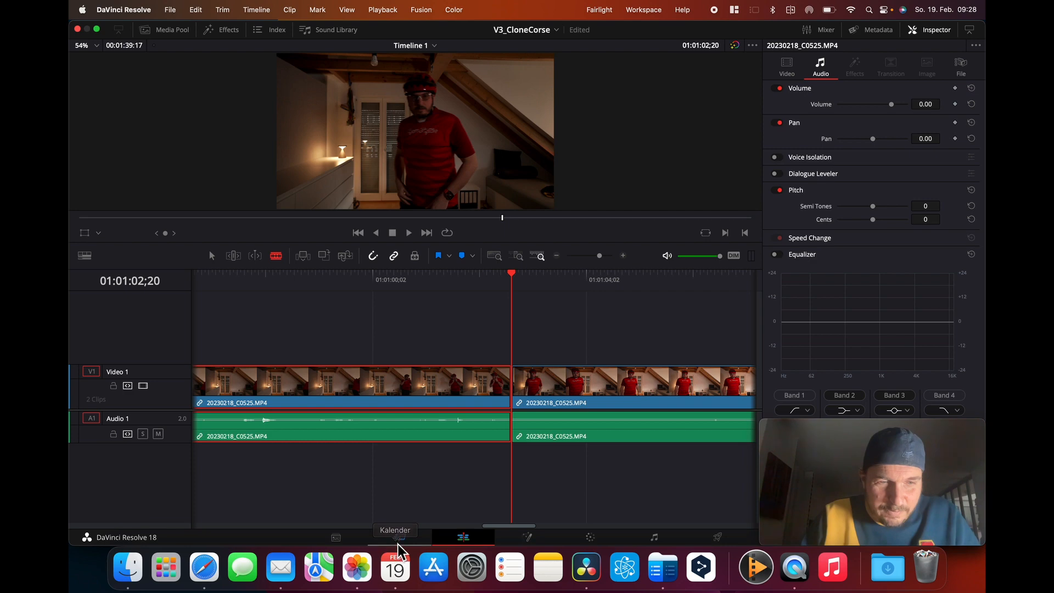
Stack the red-shirt take on the second video track above the first take, starting at about 01:00:04.
left_click(398, 538)
left_click_drag(591, 476, 187, 428)
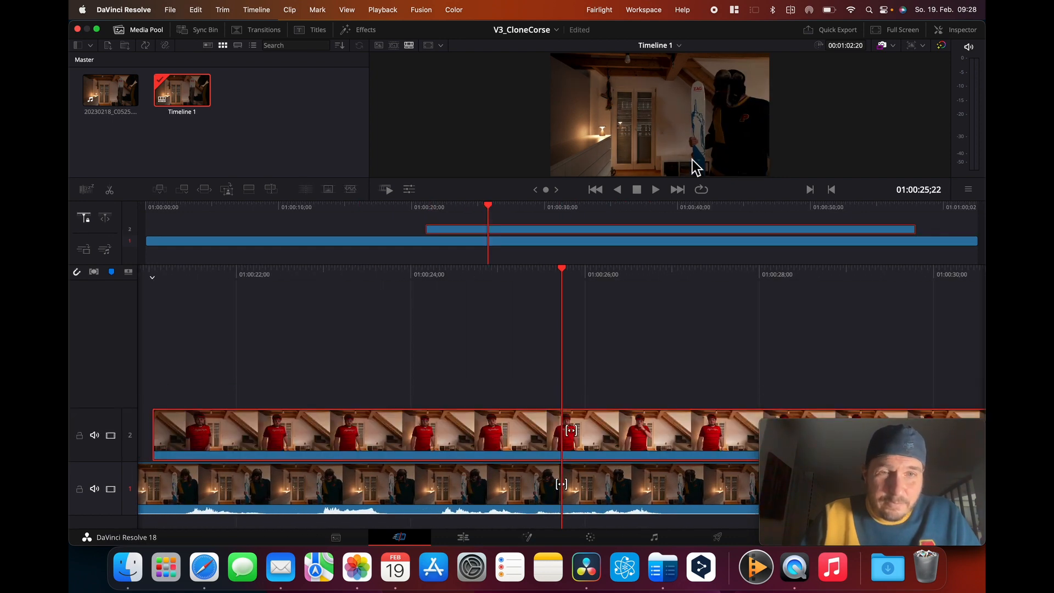
left_click_drag(507, 232, 285, 238)
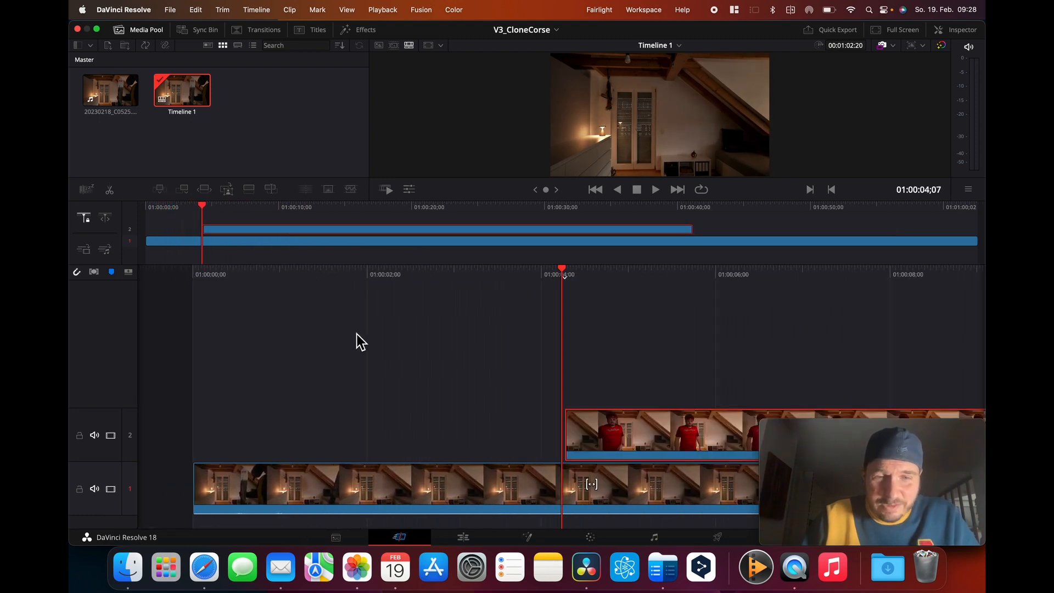
left_click(464, 538)
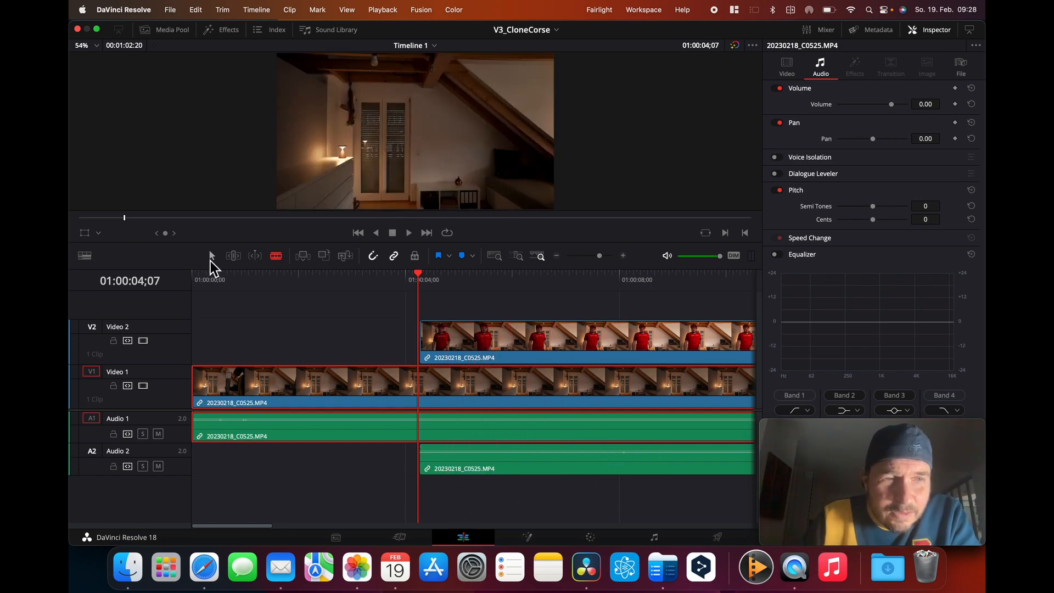
Try aligning the red-shirt clip's first marker with the lower clip's second speech start at about 01:00:33, and play the overlap.
left_click_drag(514, 336, 629, 351)
scroll(612, 347, "right", 10)
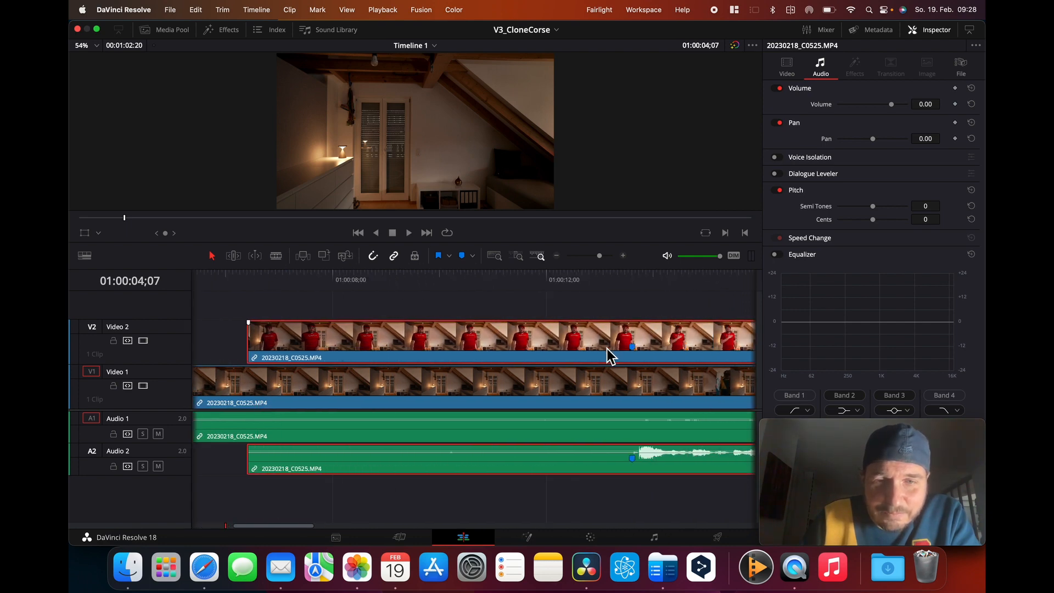
left_click_drag(574, 343, 264, 337)
scroll(264, 341, "left", 5)
scroll(262, 347, "left", 5)
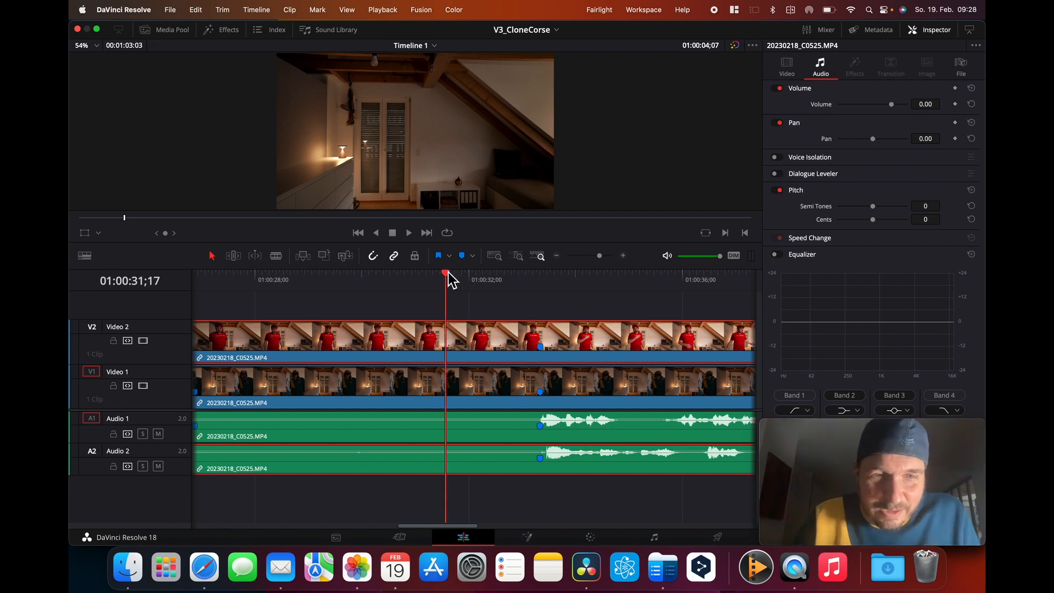
key("space")
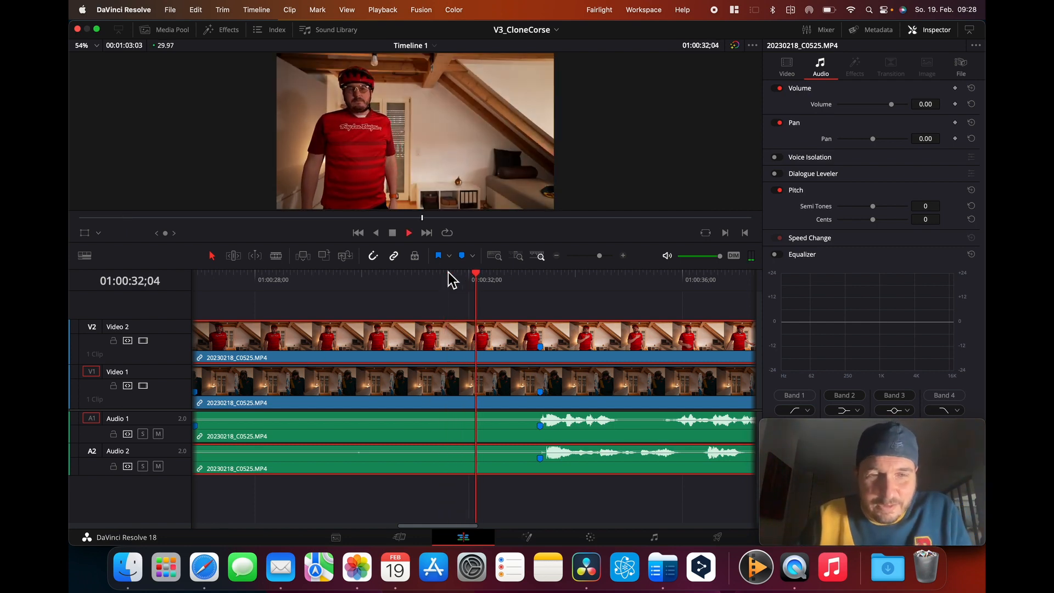
key("space")
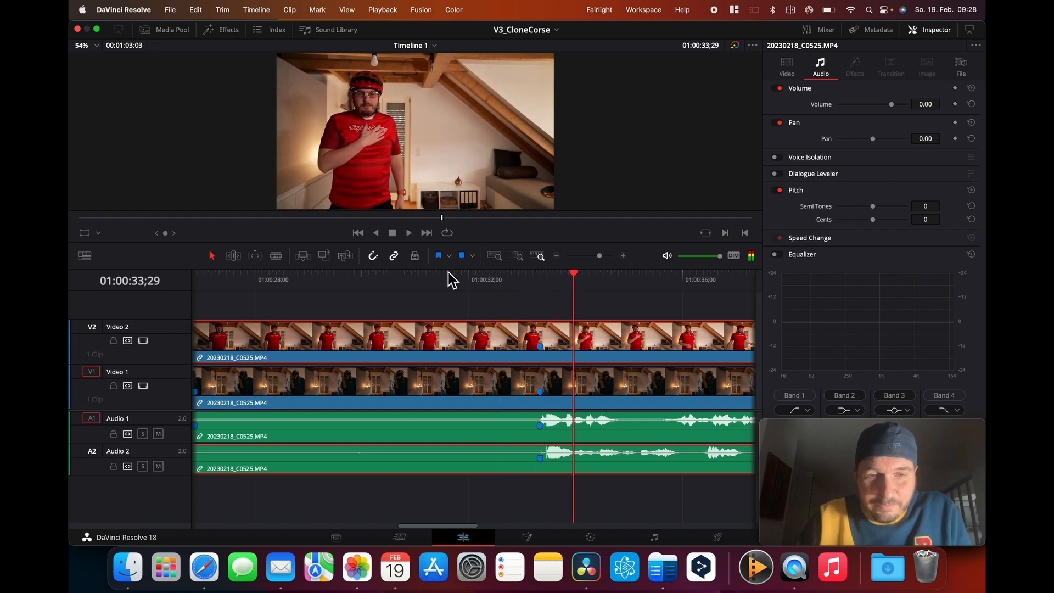
Try shifting the red-shirt clip so its first marker falls just after the lower clip's second passage, around 01:00:40, and play it.
scroll(538, 402, "right", 8)
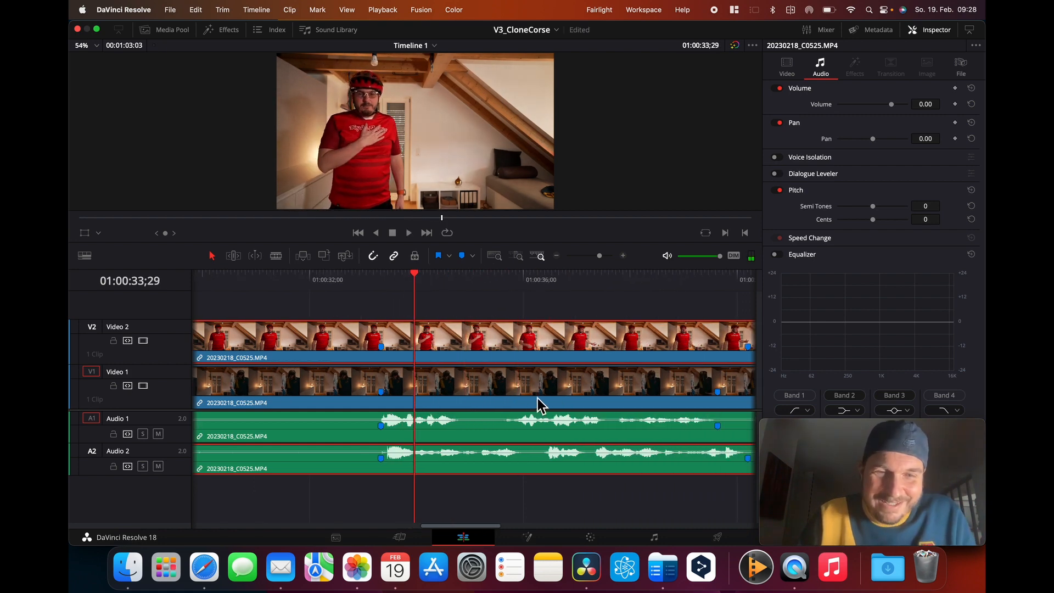
scroll(538, 399, "right", 4)
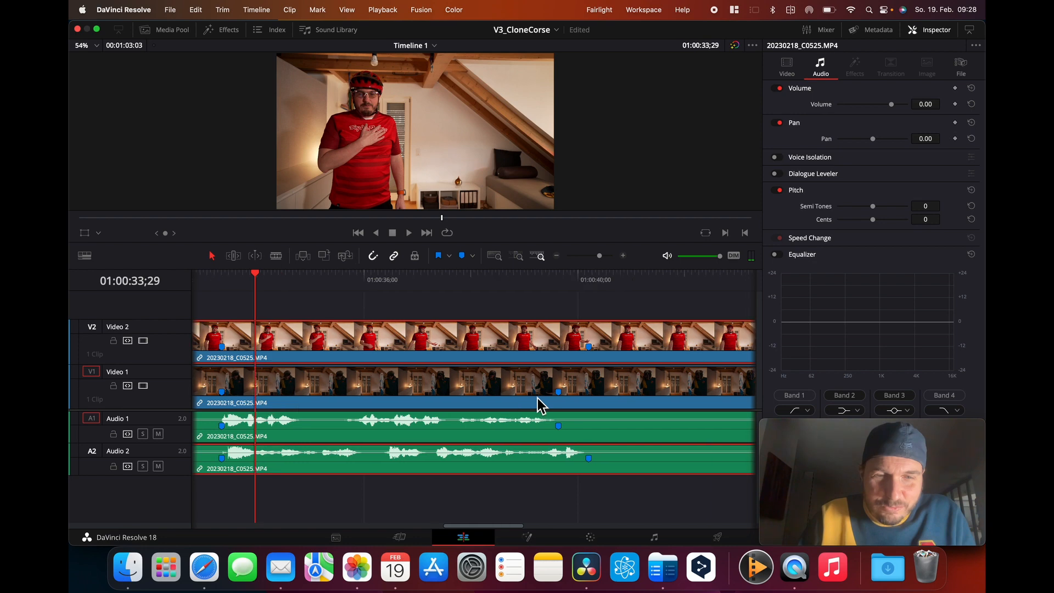
left_click_drag(364, 343, 712, 349)
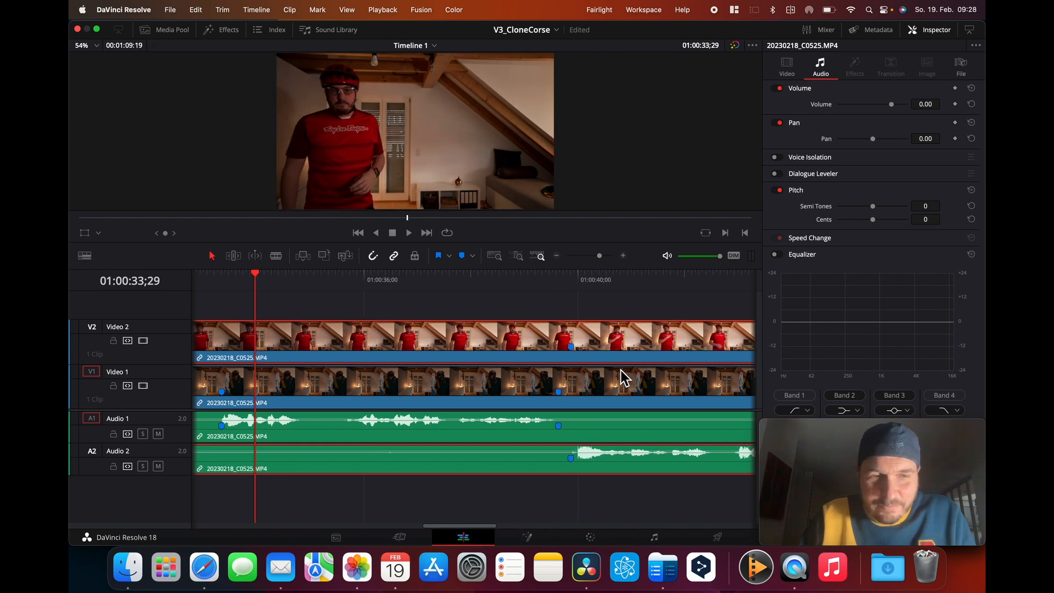
left_click(486, 282)
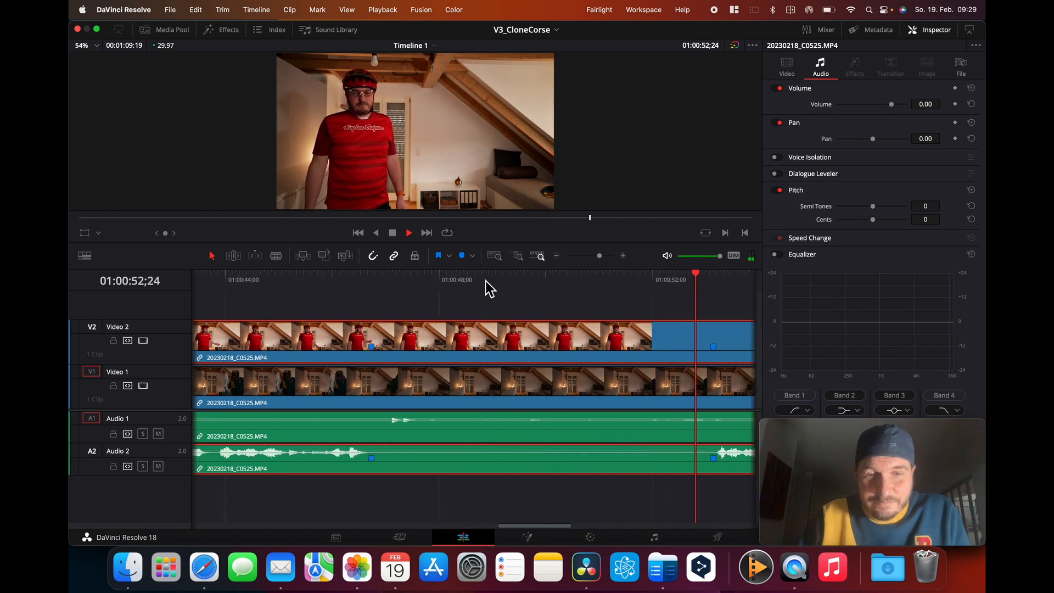
key("space")
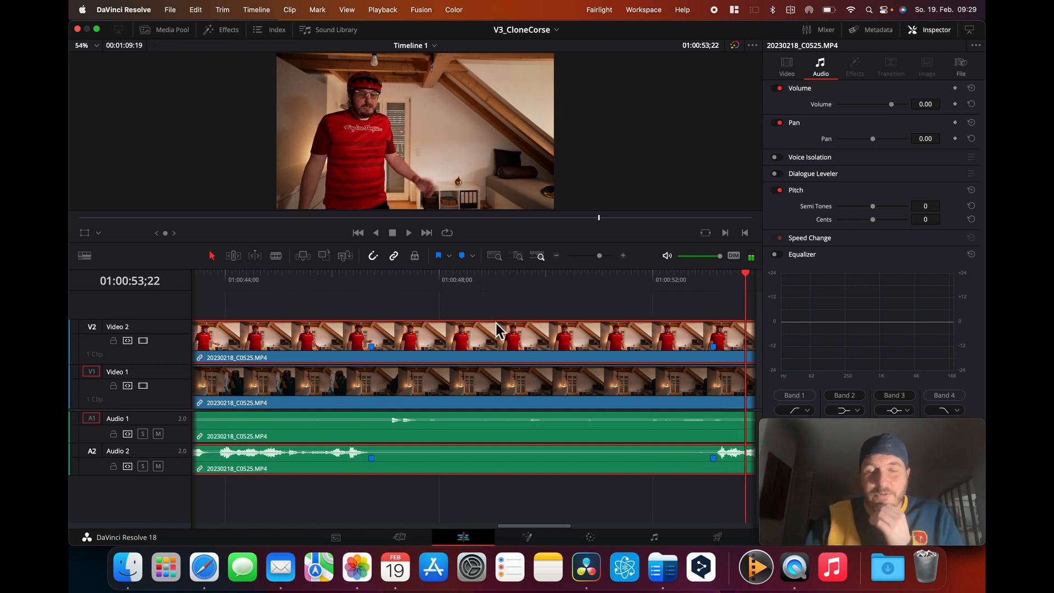
Move the red-shirt clip earlier so its first marker sits just after the lower clip's marker at about 01:00:27.
scroll(515, 375, "left", 5)
scroll(515, 374, "left", 10)
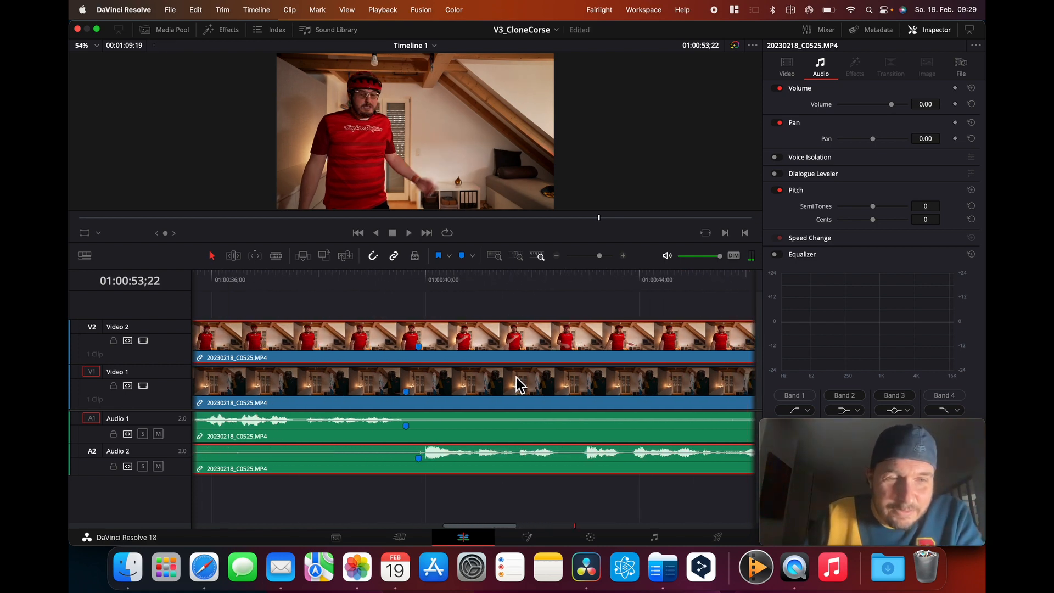
scroll(522, 385, "right", 3)
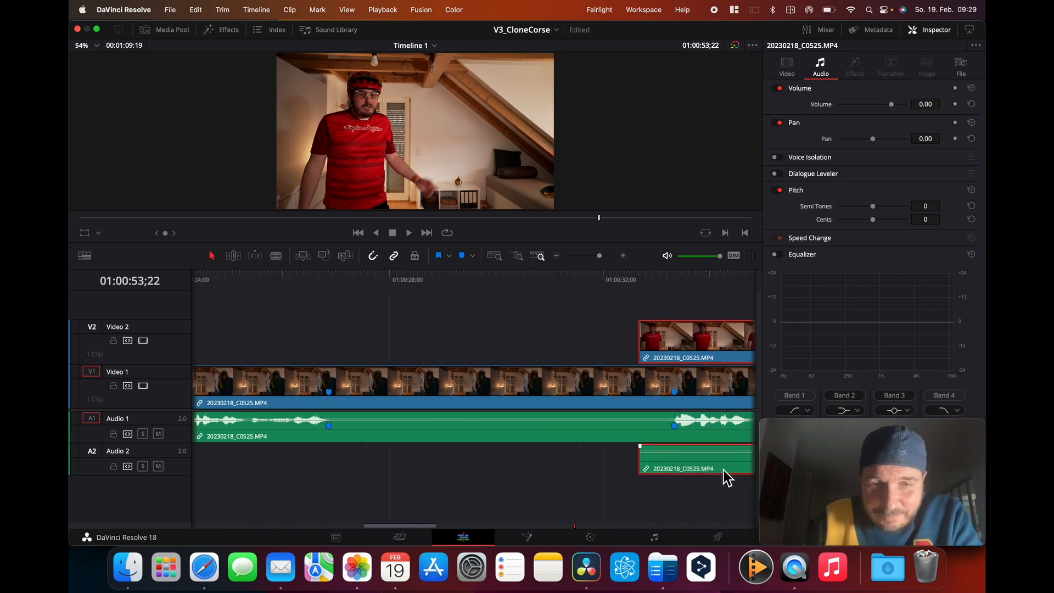
scroll(227, 450, "left", 3)
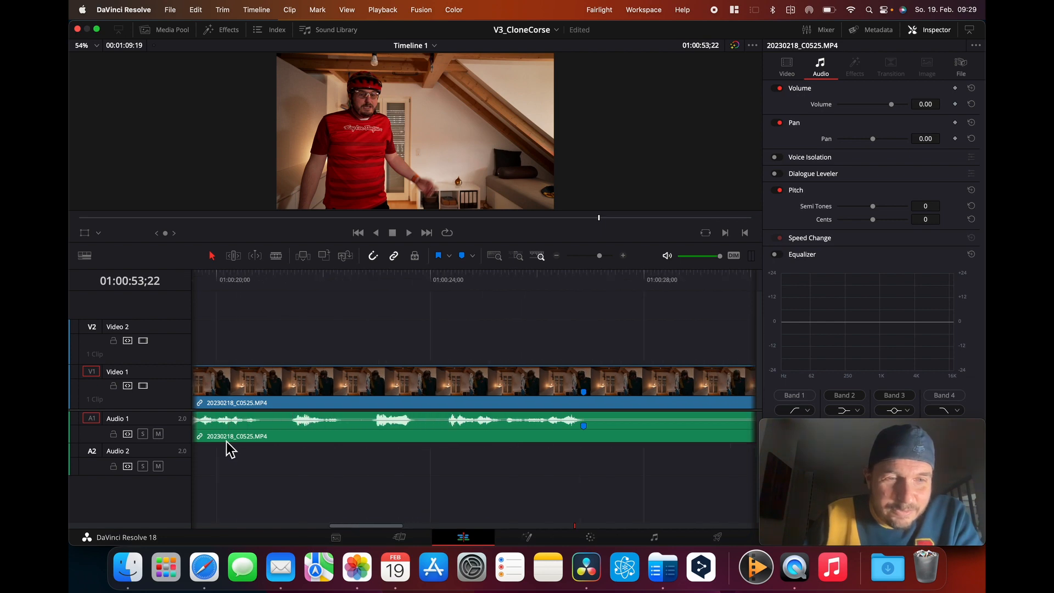
scroll(229, 449, "left", 3)
scroll(230, 449, "right", 6)
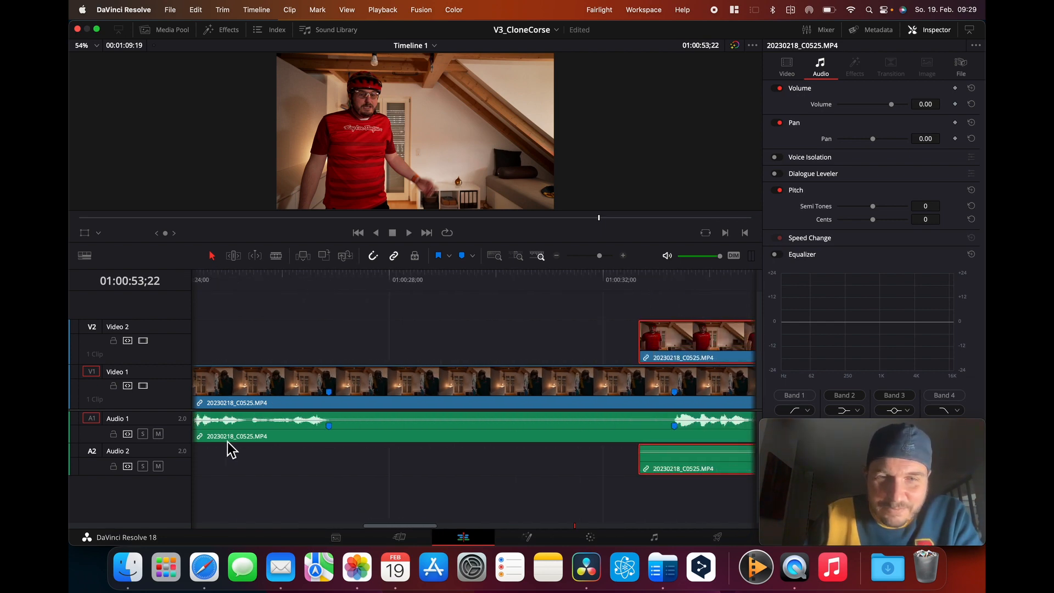
left_click_drag(673, 362, 292, 351)
scroll(329, 356, "left", 4)
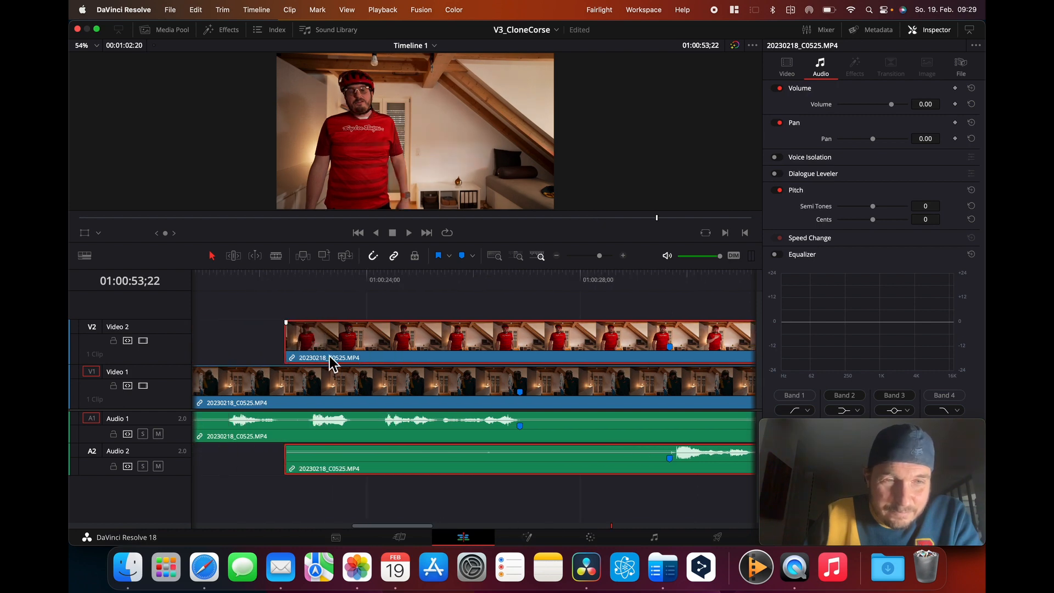
scroll(332, 357, "right", 2)
scroll(331, 357, "right", 1)
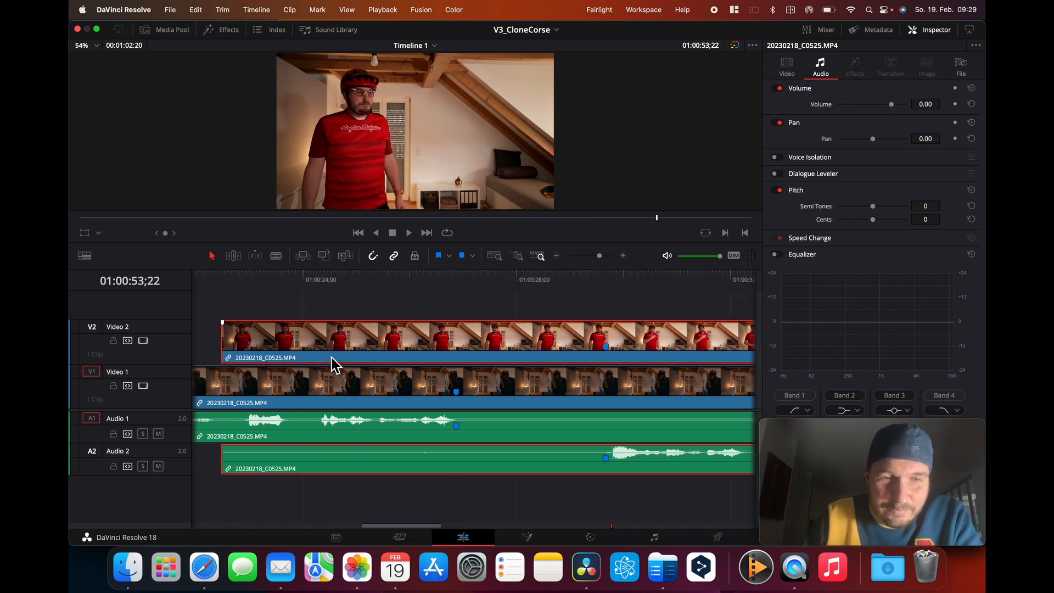
left_click_drag(639, 342, 489, 353)
Play the red-shirt person's first passage up to the lower clip's next spoken passage to check the timing.
left_click(304, 280)
key("space")
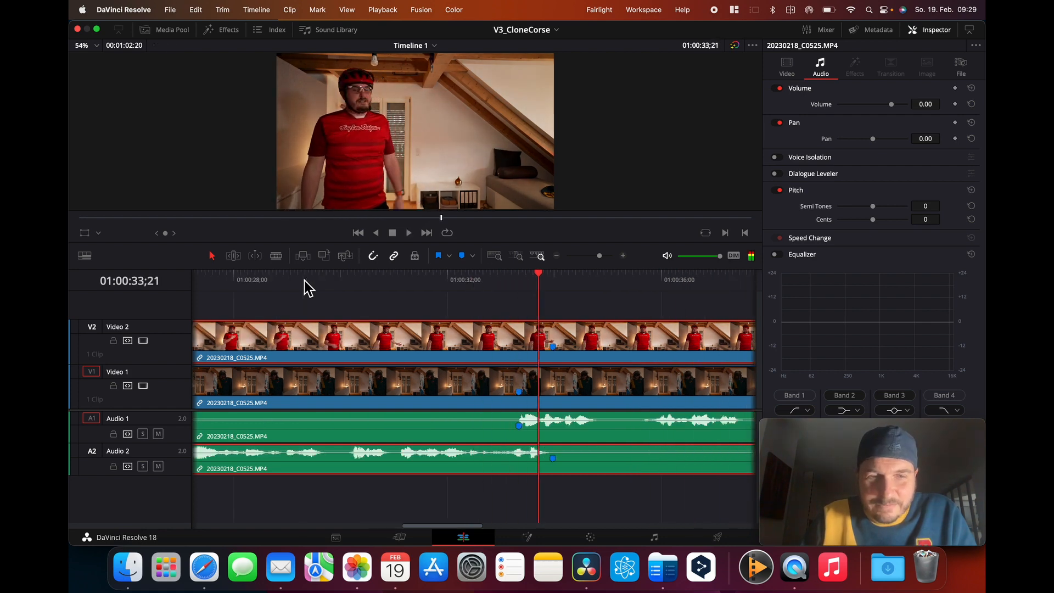
key("space")
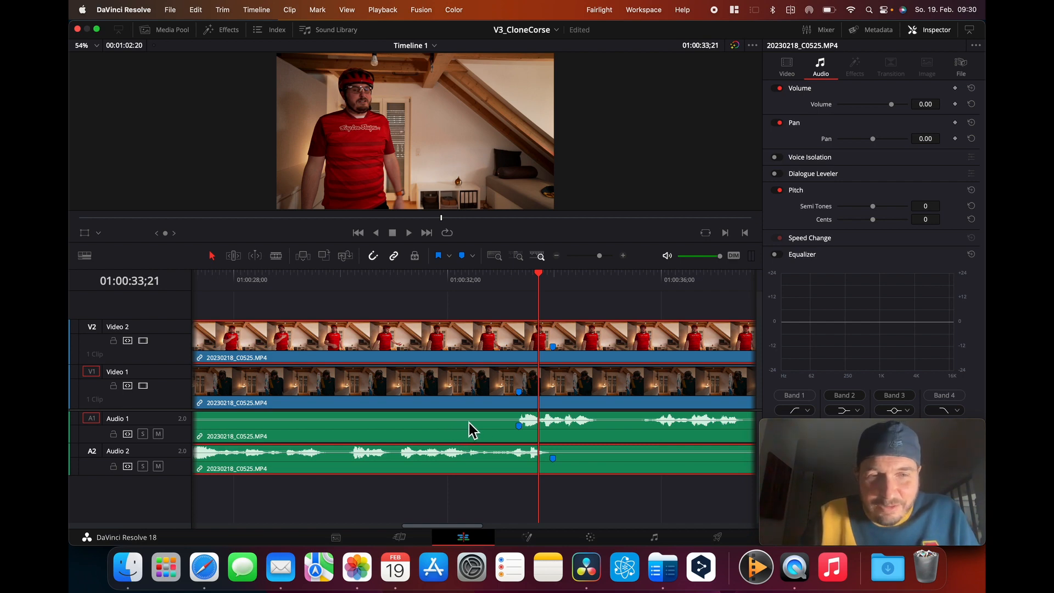
Cut out and delete the silent pause in the red-shirt clip between about 01:00:29;20 and 01:00:30;04.
scroll(466, 423, "left", 5)
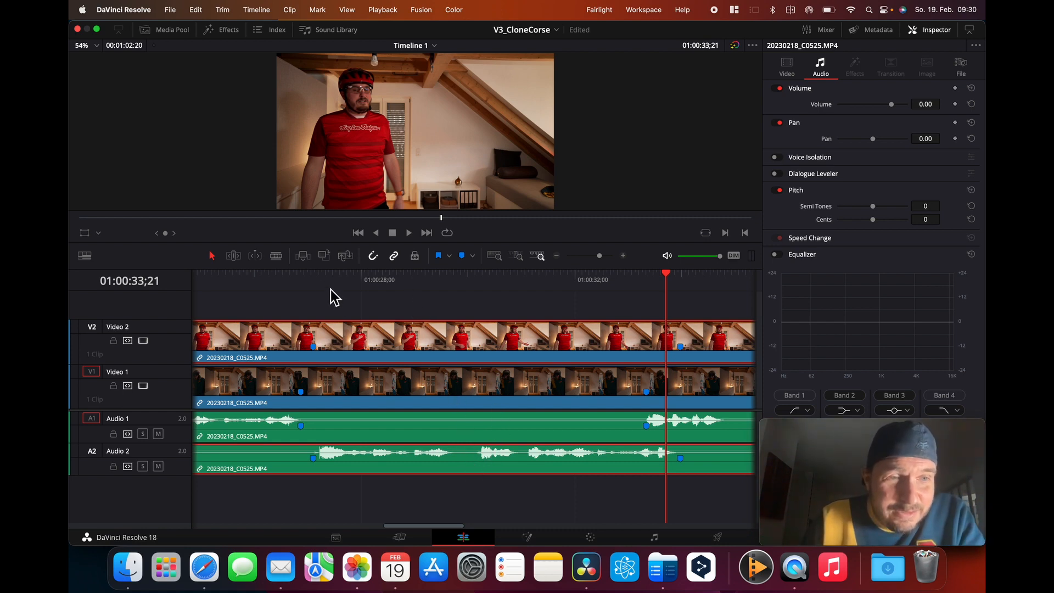
left_click(279, 257)
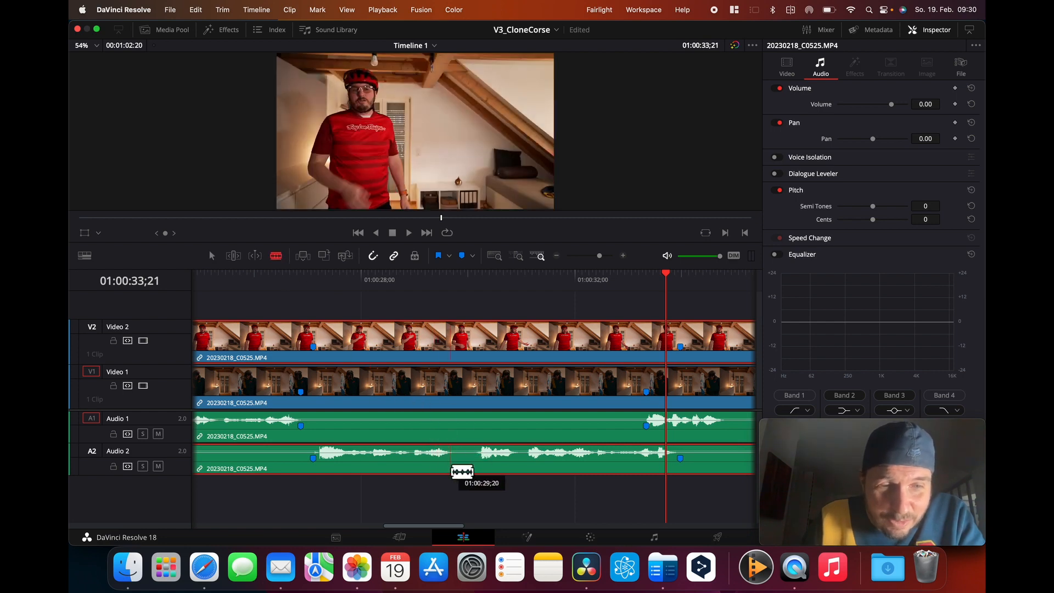
left_click(453, 470)
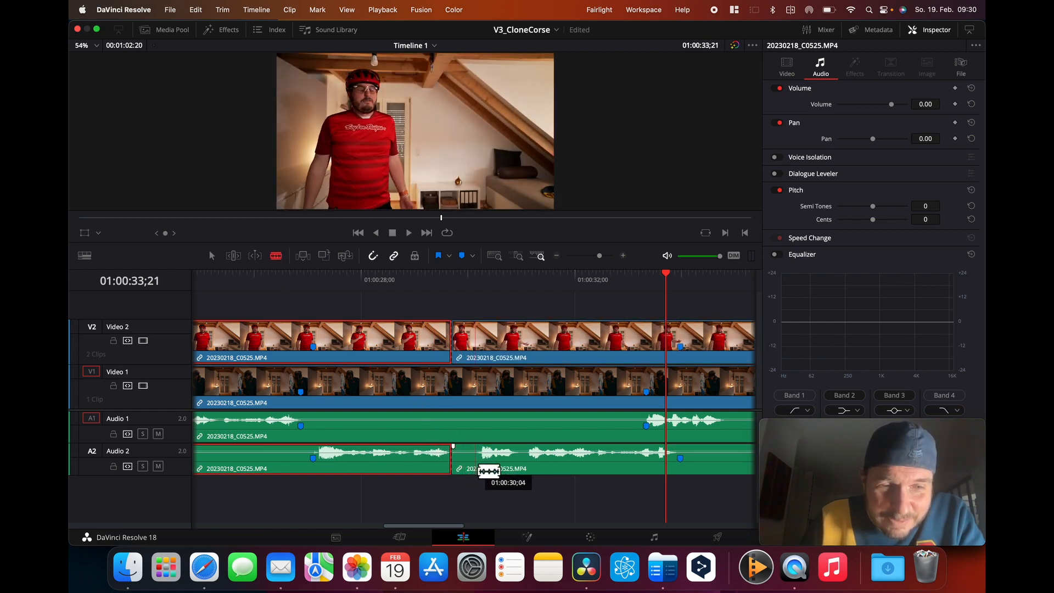
left_click(479, 471)
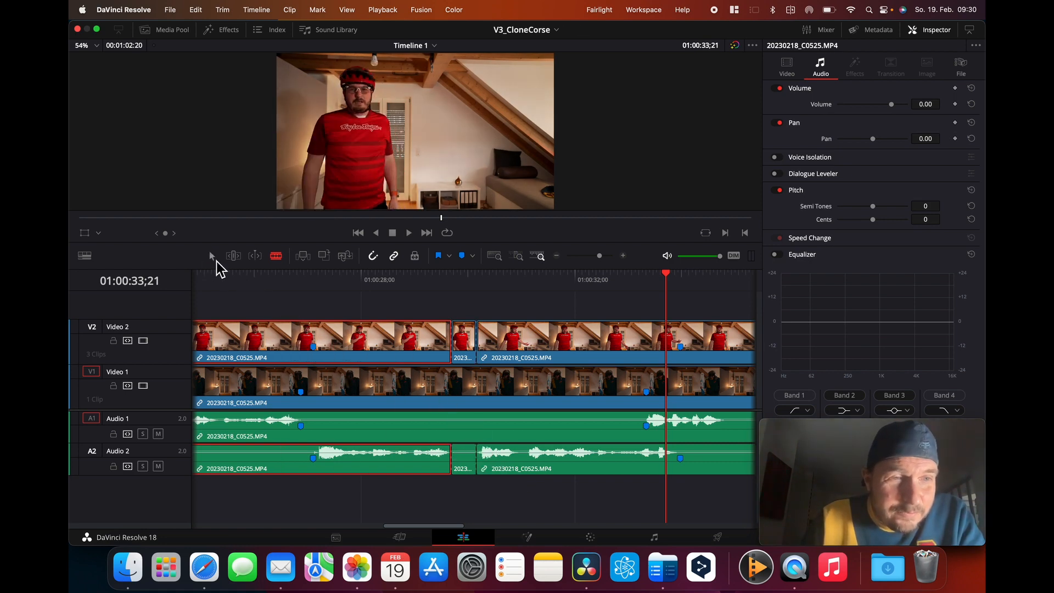
left_click(213, 257)
left_click(466, 469)
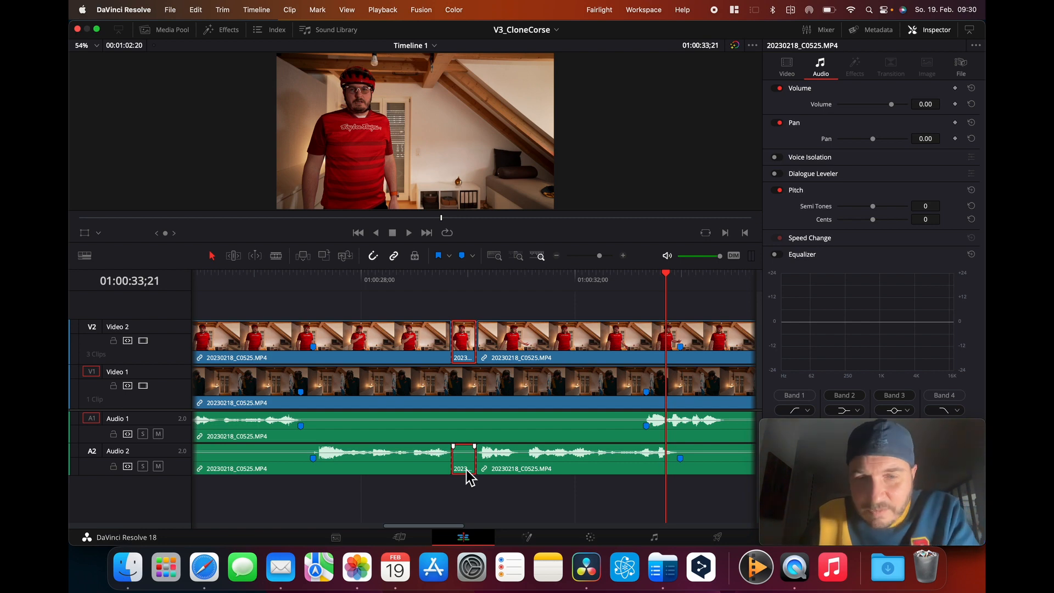
key("Delete")
Align the first red-shirt part's marker with the lower clip's marker near 01:00:27 and close the gap to the second part.
left_click_drag(506, 477, 471, 473)
left_click_drag(369, 469, 357, 469)
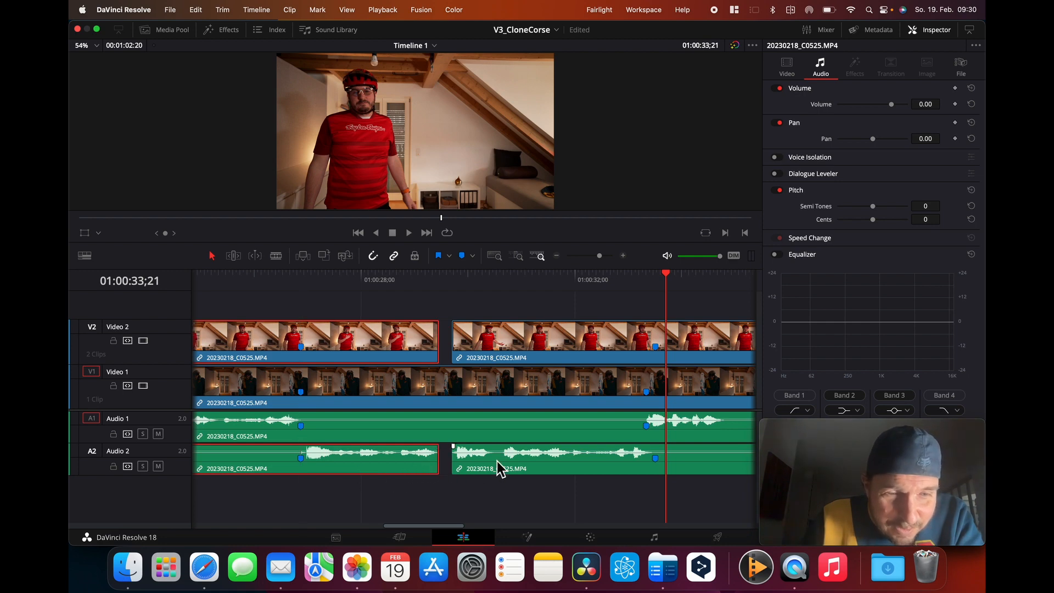
left_click_drag(502, 465, 485, 468)
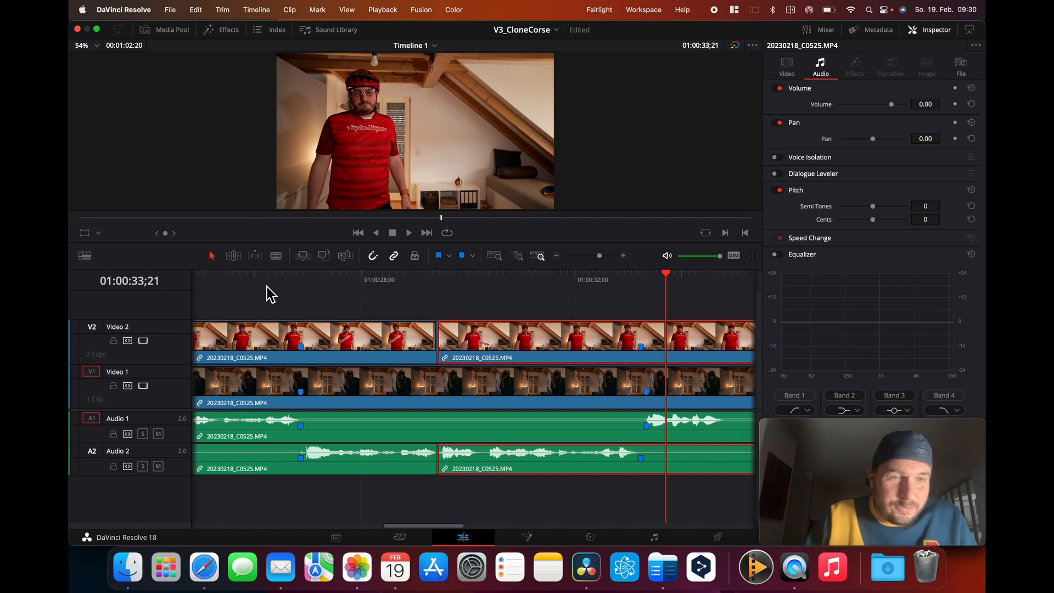
Play back the shortened red-shirt passage into the lower clip's second passage to check the dialogue timing.
left_click(233, 280)
key("space")
left_click(234, 281)
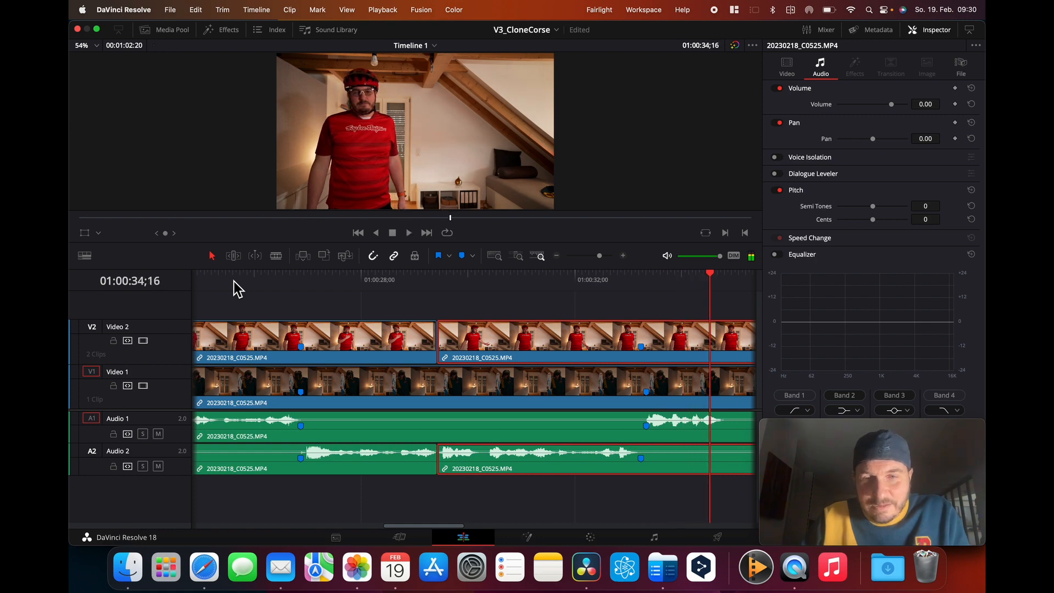
scroll(238, 288, "right", 5)
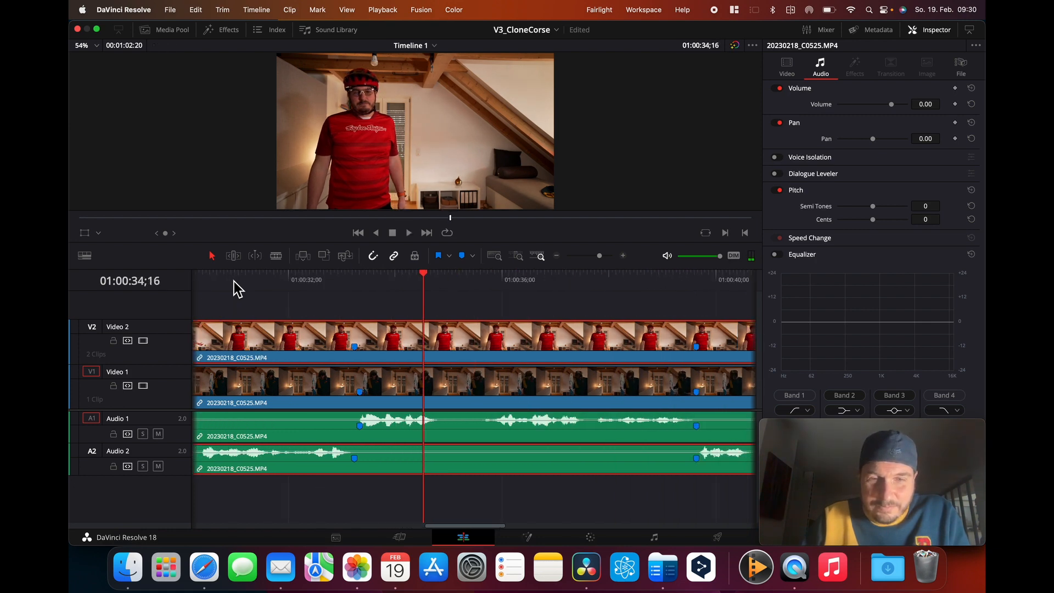
Play on to the red-shirt clip's next pause, cut out its stretch between about 01:00:44;05 and 01:00:45;00, and close the gap.
key("space")
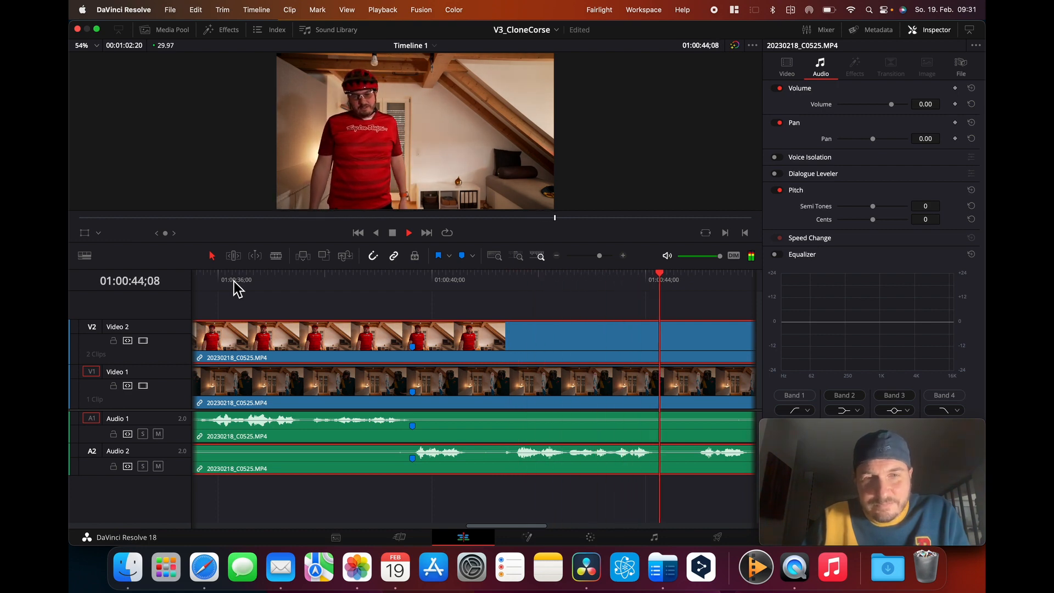
key("space")
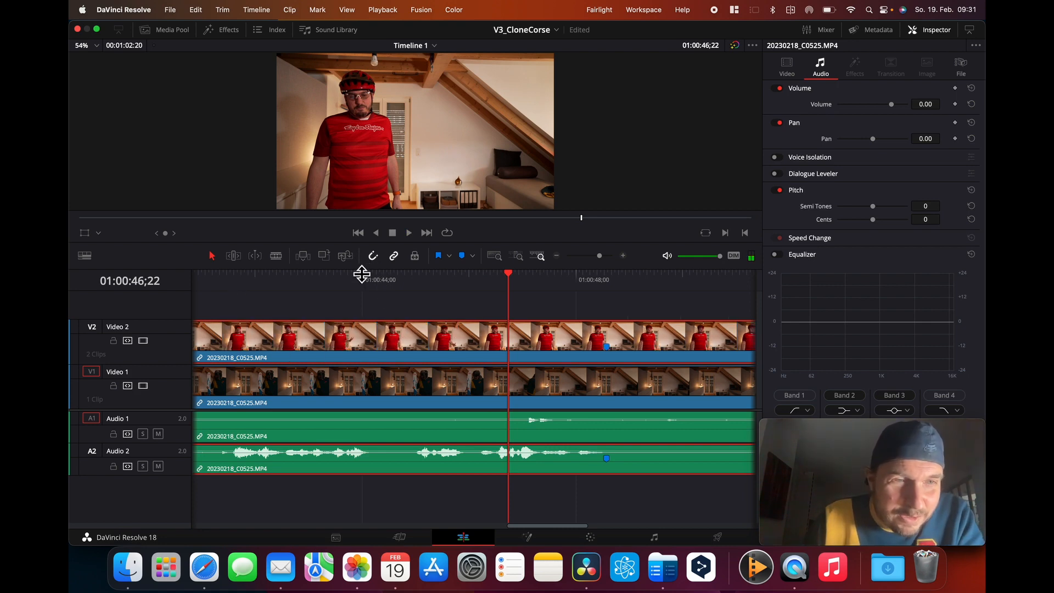
left_click(277, 256)
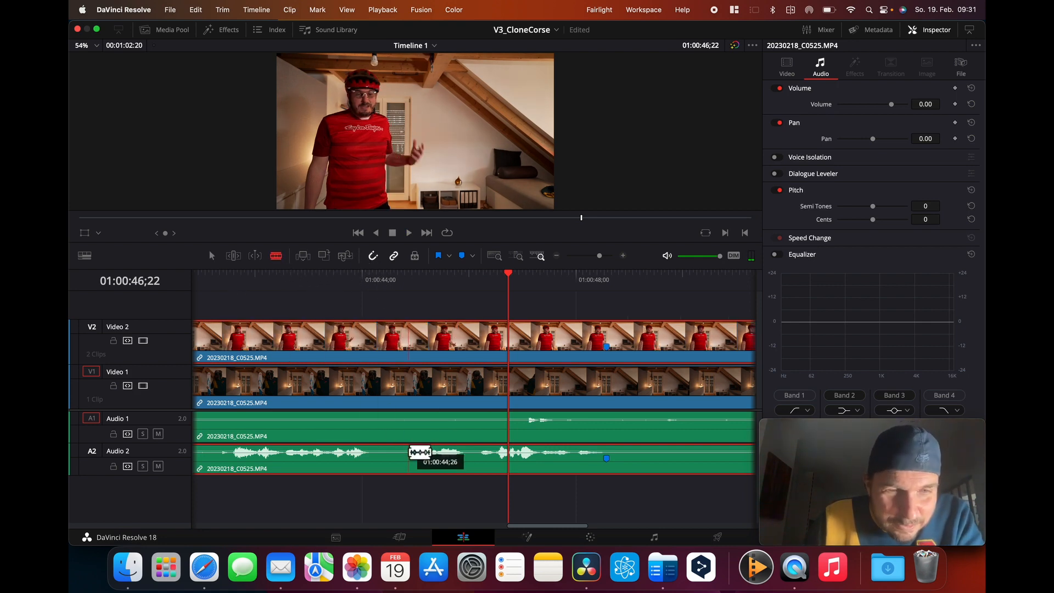
left_click(416, 470)
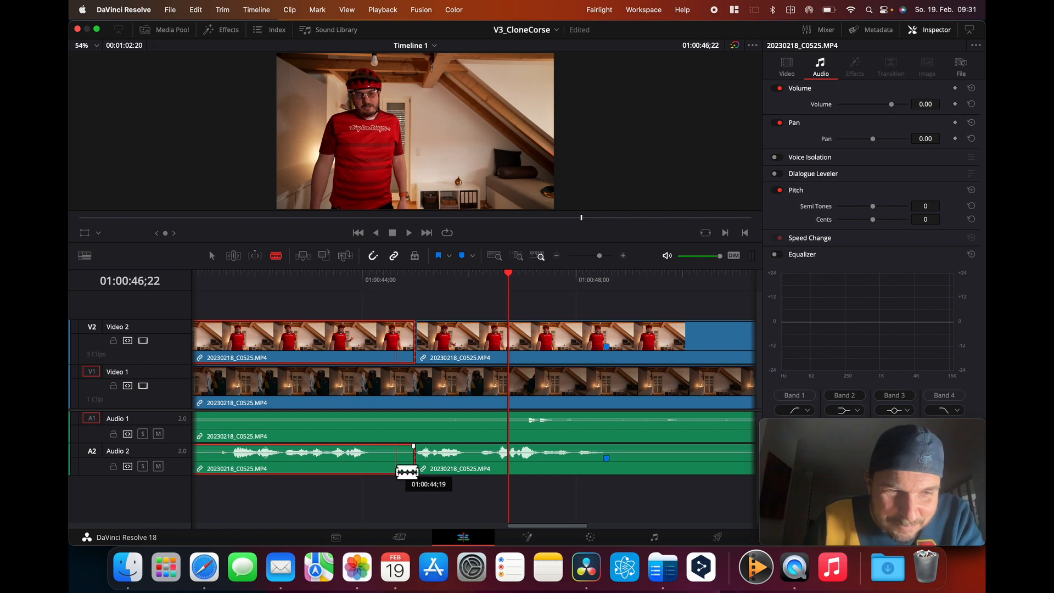
left_click(371, 473)
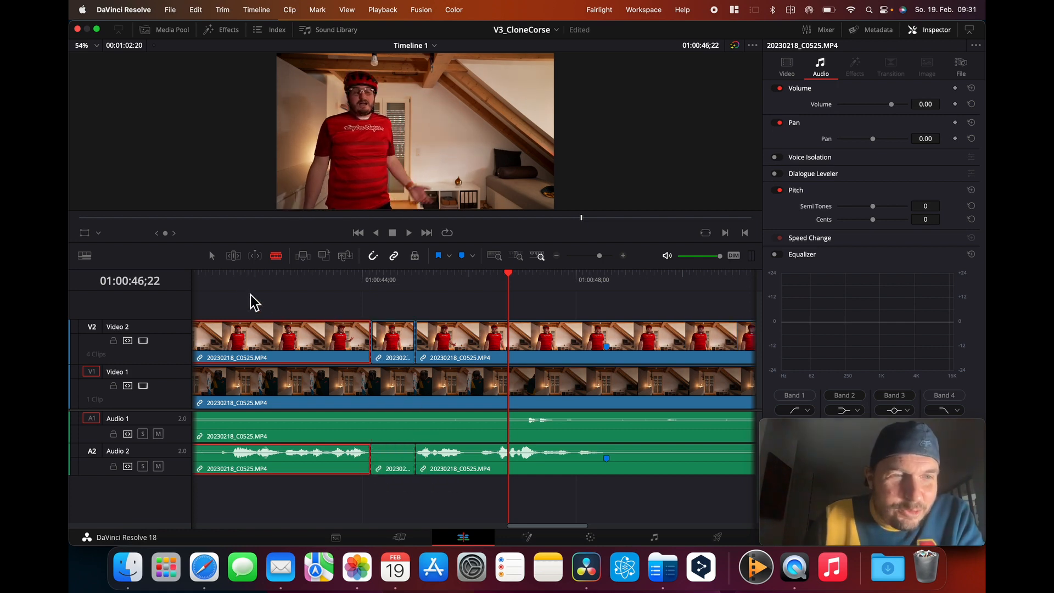
left_click(216, 263)
left_click(410, 470)
key("BackSpace")
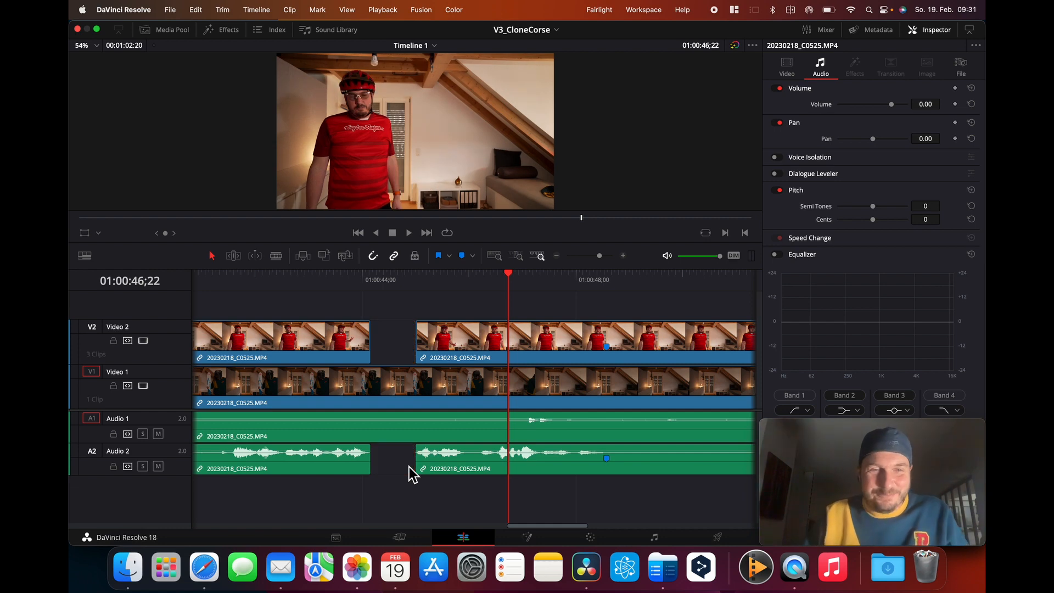
left_click_drag(446, 474, 405, 471)
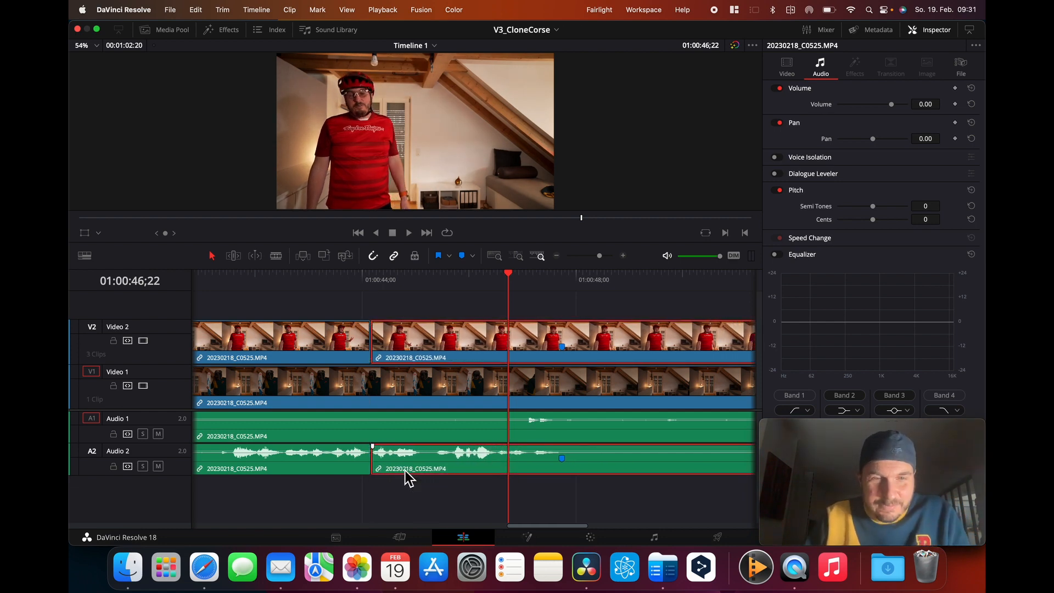
Extend the start of the first red-shirt part back to about 01:00:17;02, before the lower clip's first marker.
scroll(406, 470, "left", 15)
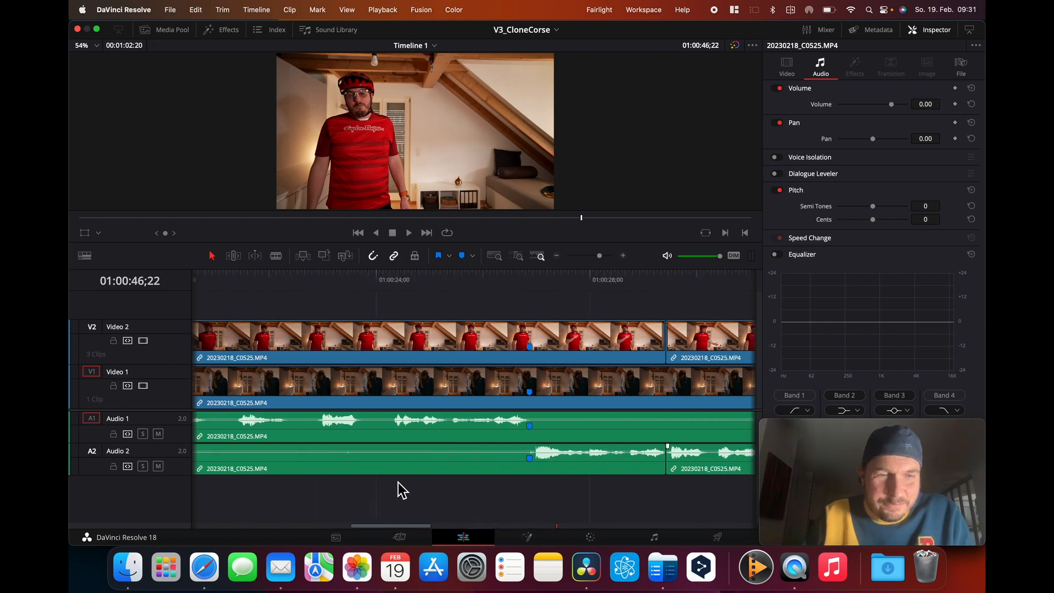
scroll(399, 483, "left", 6)
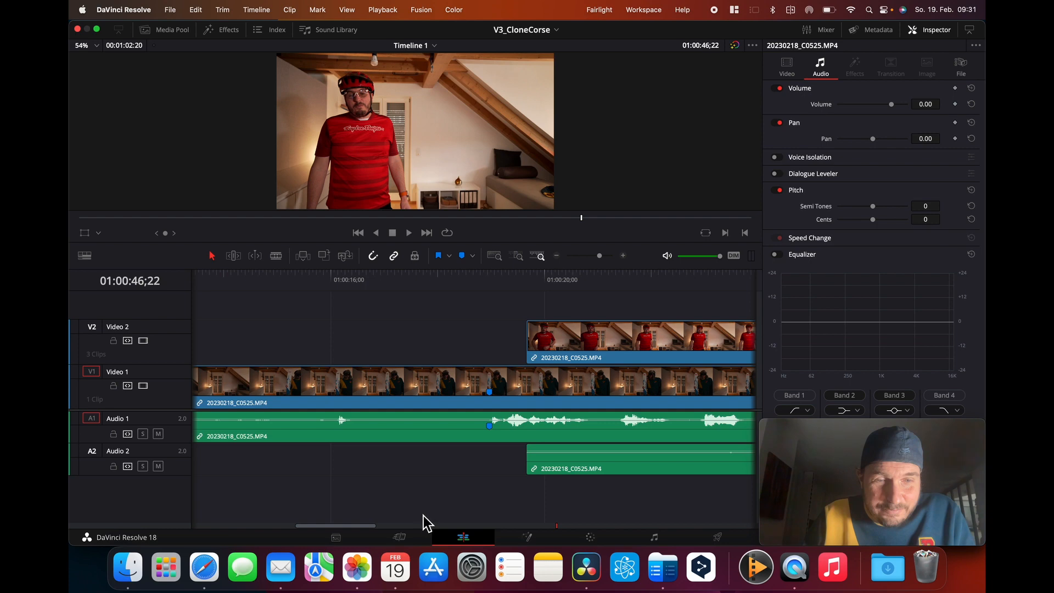
scroll(457, 508, "right", 5)
scroll(460, 509, "right", 5)
scroll(460, 509, "left", 5)
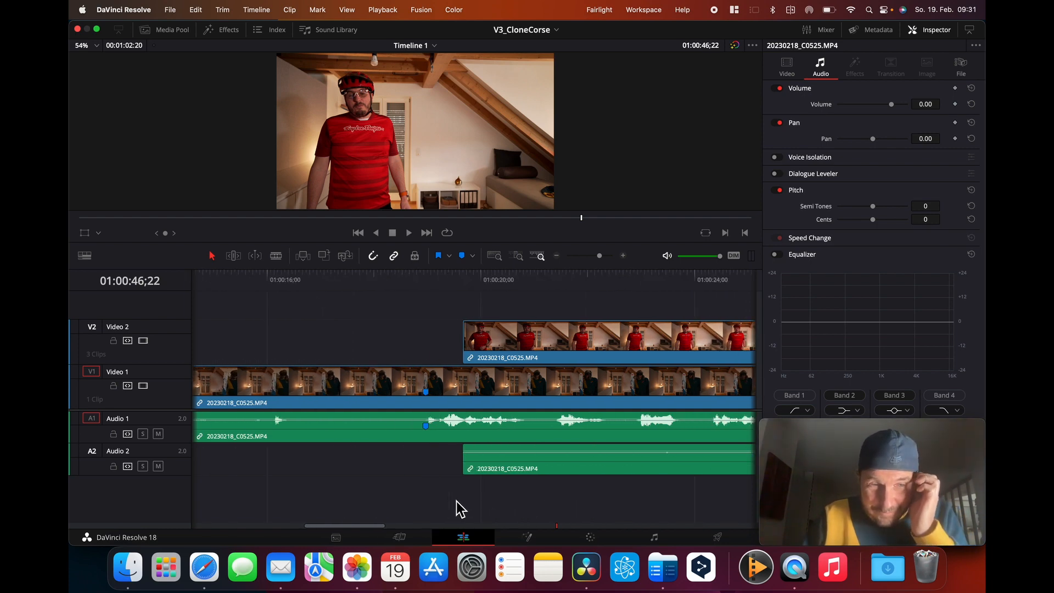
scroll(450, 480, "left", 12)
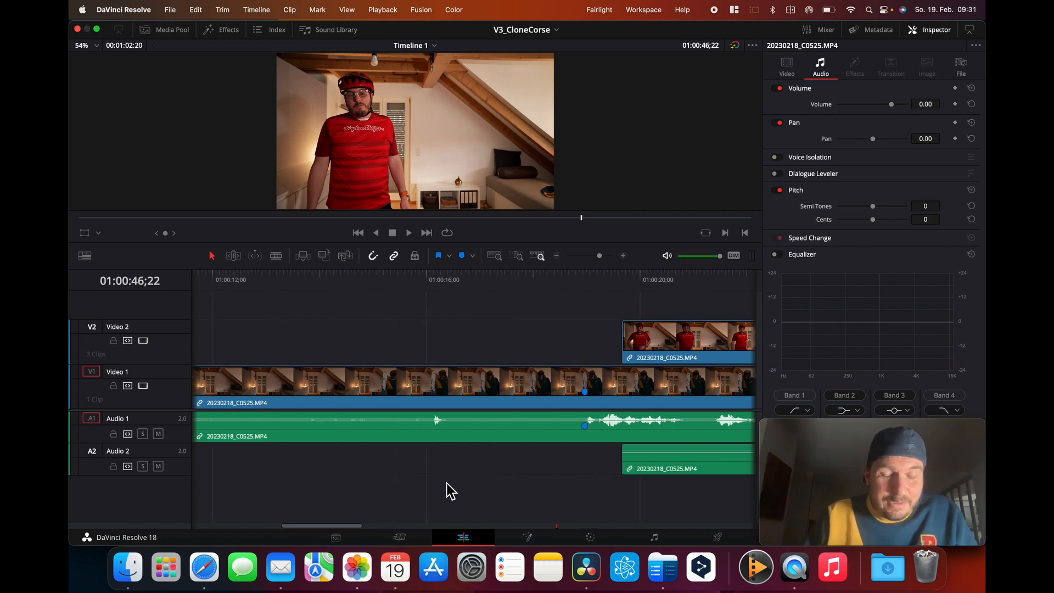
scroll(451, 490, "right", 7)
scroll(450, 492, "right", 2)
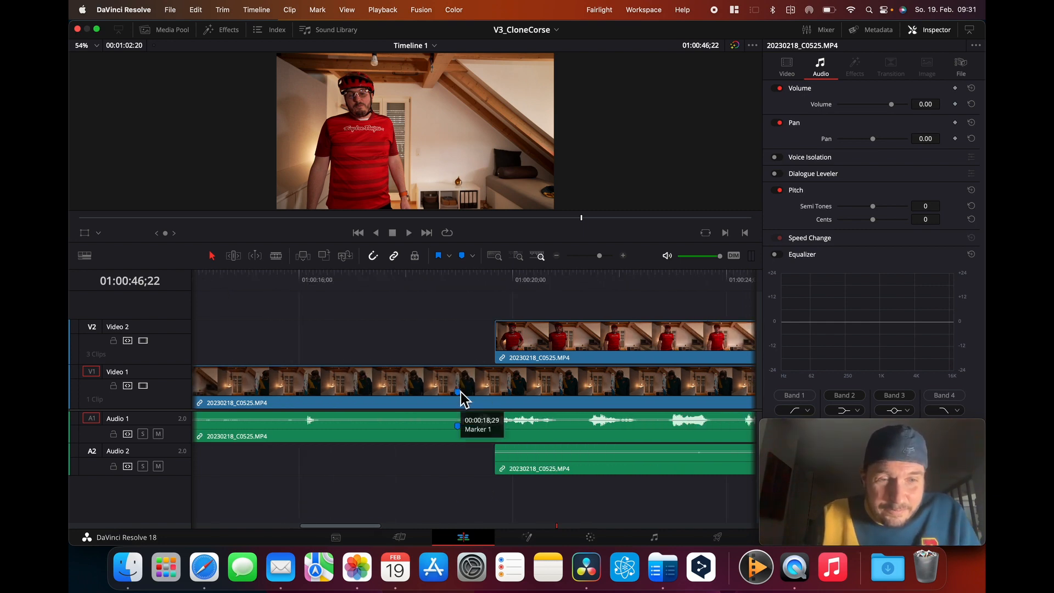
left_click_drag(503, 351, 365, 351)
Play back the extended opening of the red-shirt part from 01:00:17;02 to check how the person enters the picture.
left_click(355, 276)
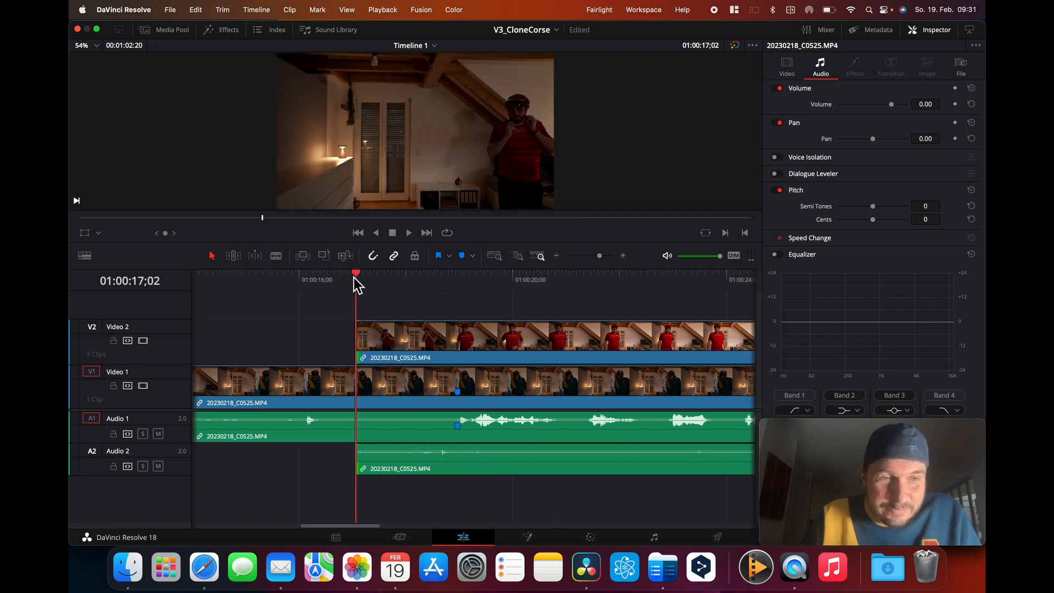
key("space")
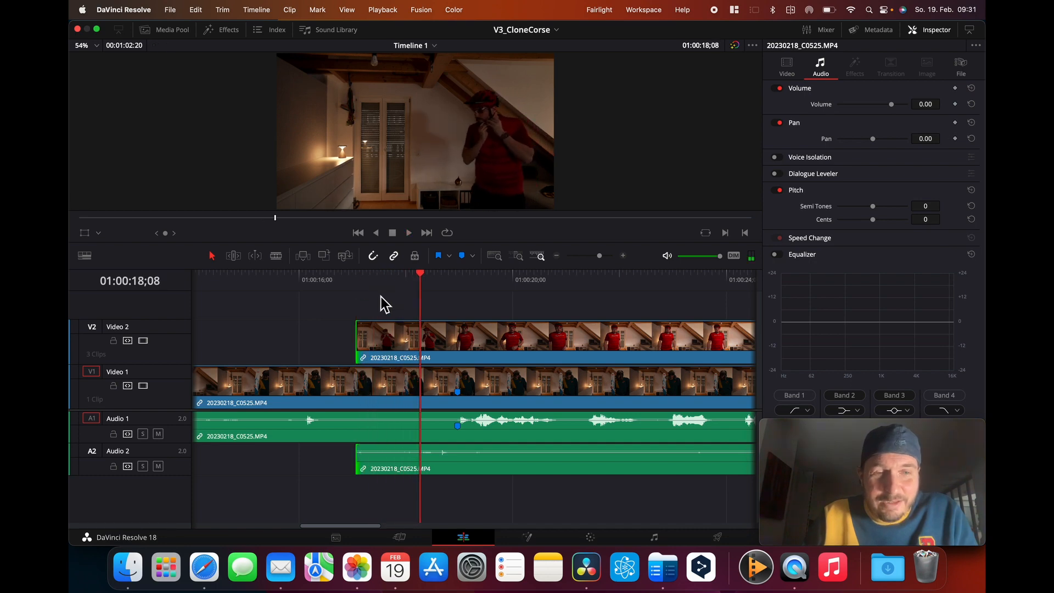
scroll(557, 512, "right", 10)
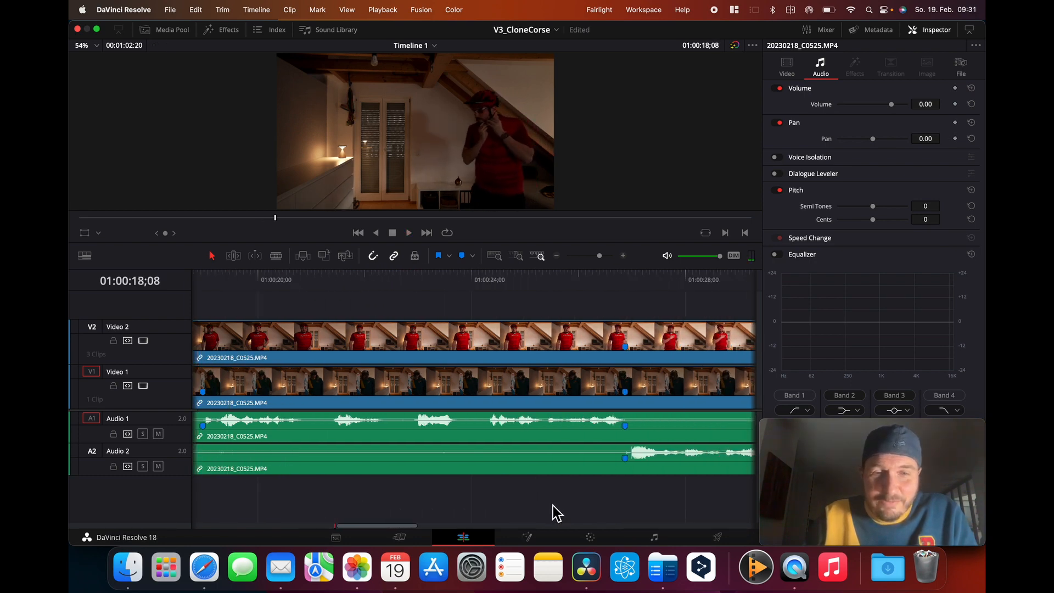
scroll(582, 496, "left", 2)
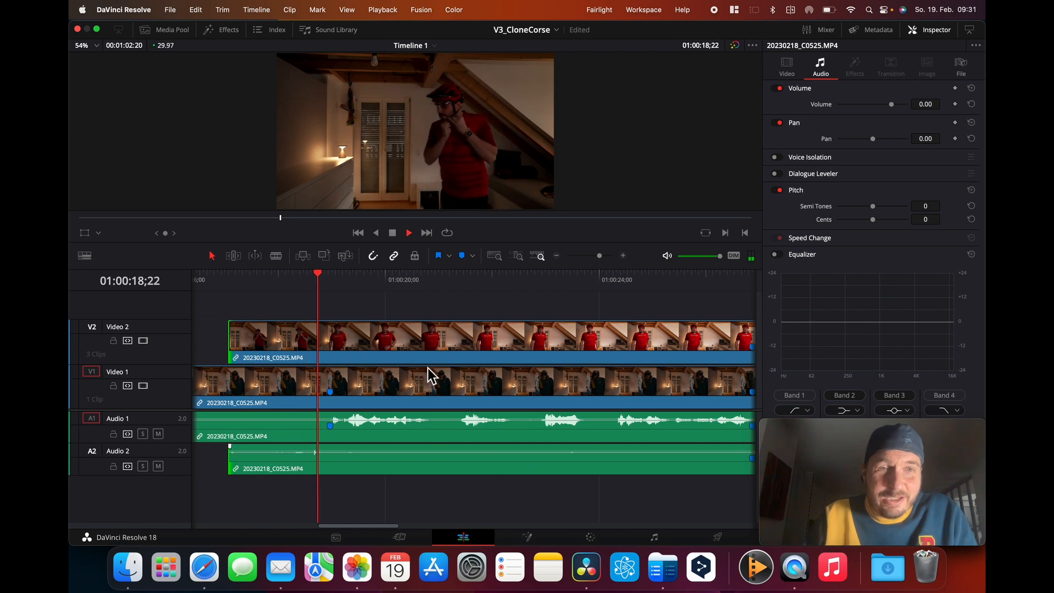
key("space")
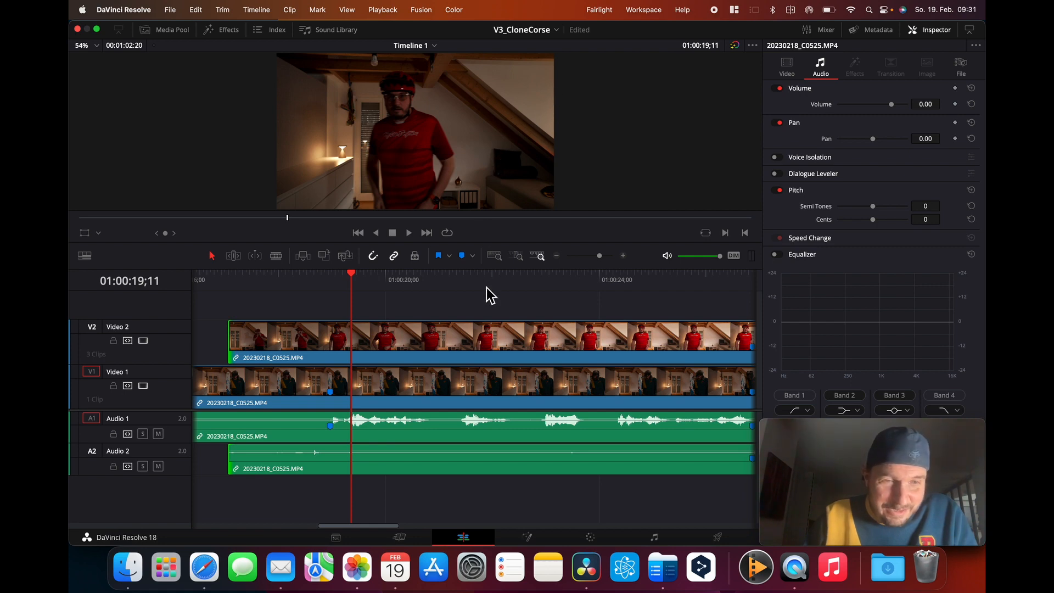
Split the lower clip on both sides of its three silent pauses between about 01:00:20;24 and 01:00:24;10.
scroll(499, 391, "right", 3)
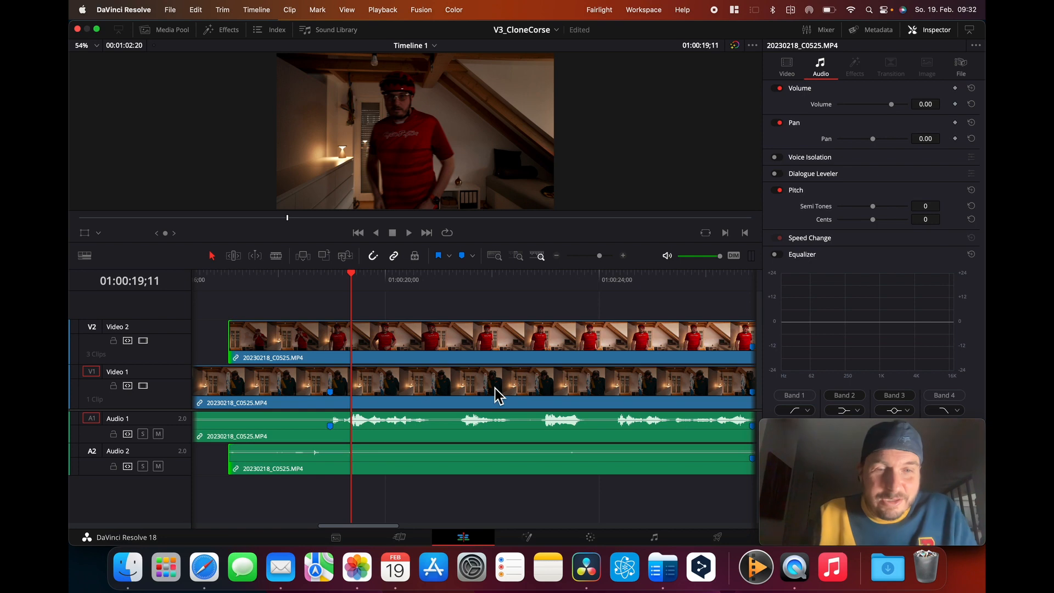
scroll(495, 389, "right", 3)
left_click(392, 389)
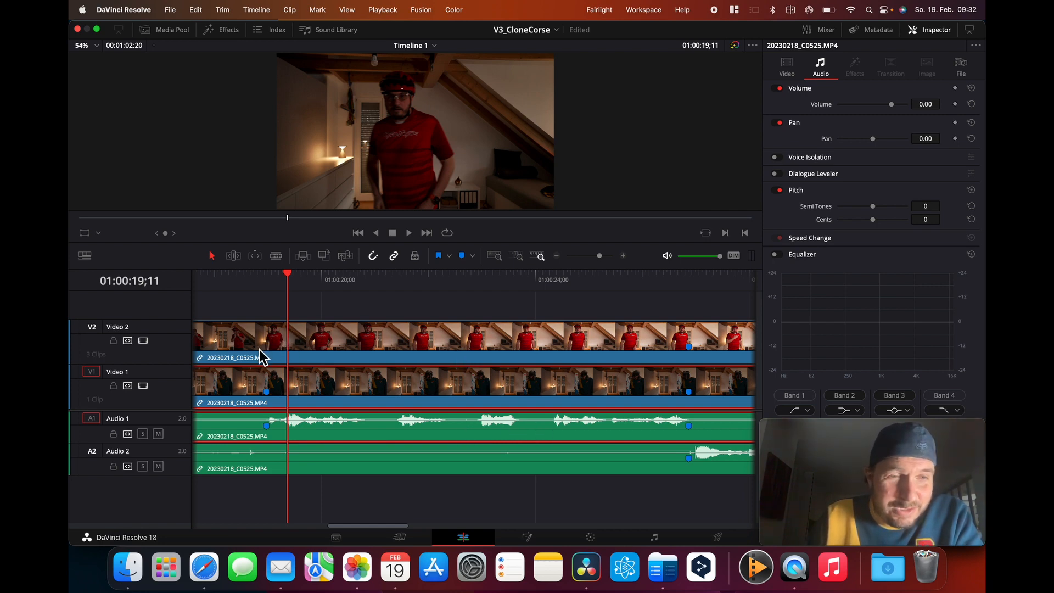
scroll(263, 356, "left", 3)
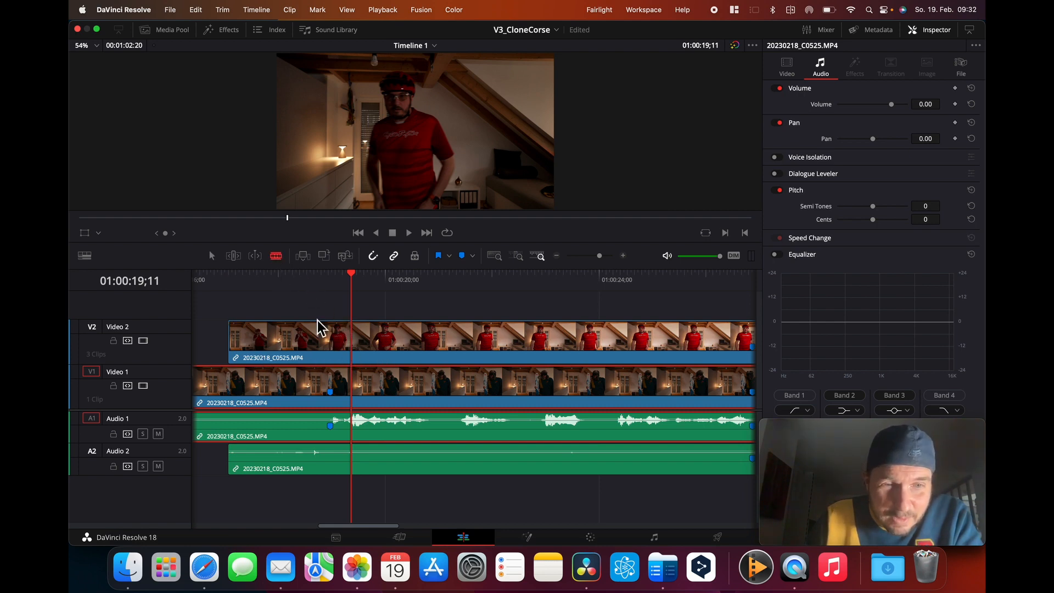
left_click(428, 437)
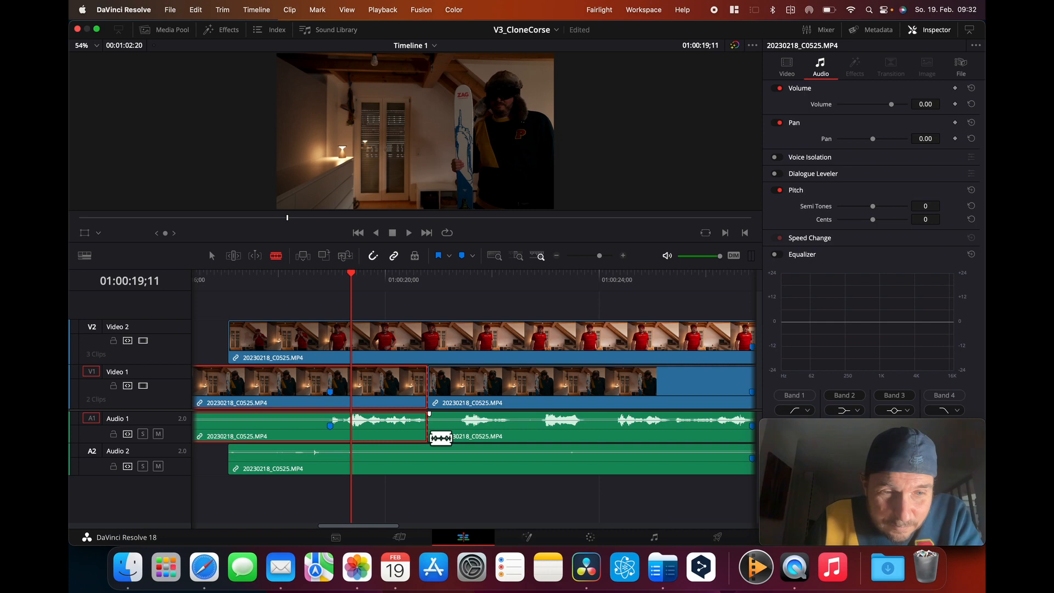
left_click(460, 436)
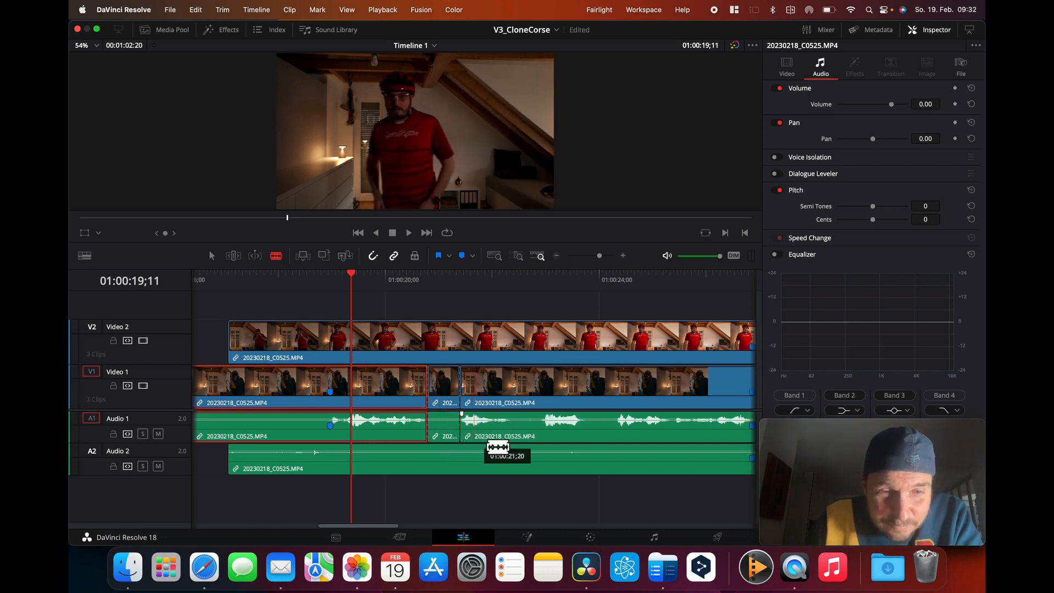
left_click(510, 438)
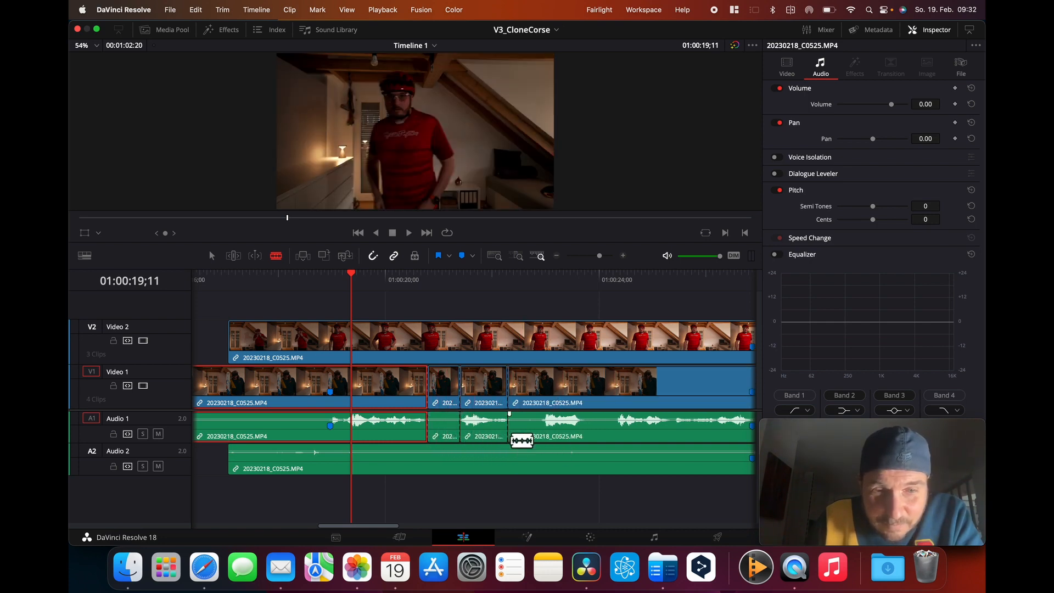
left_click(540, 438)
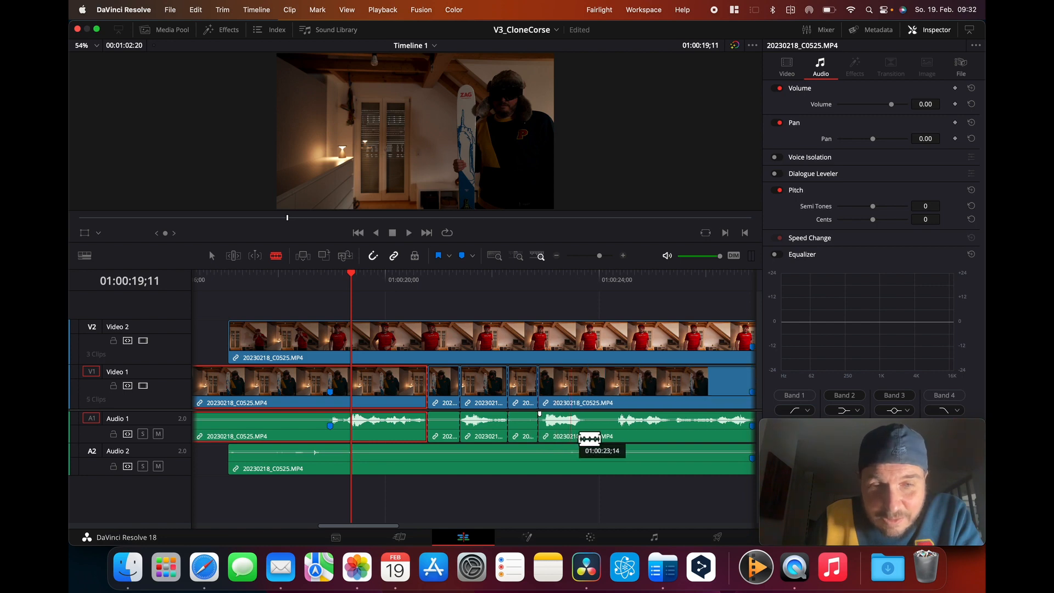
left_click(585, 439)
left_click(617, 439)
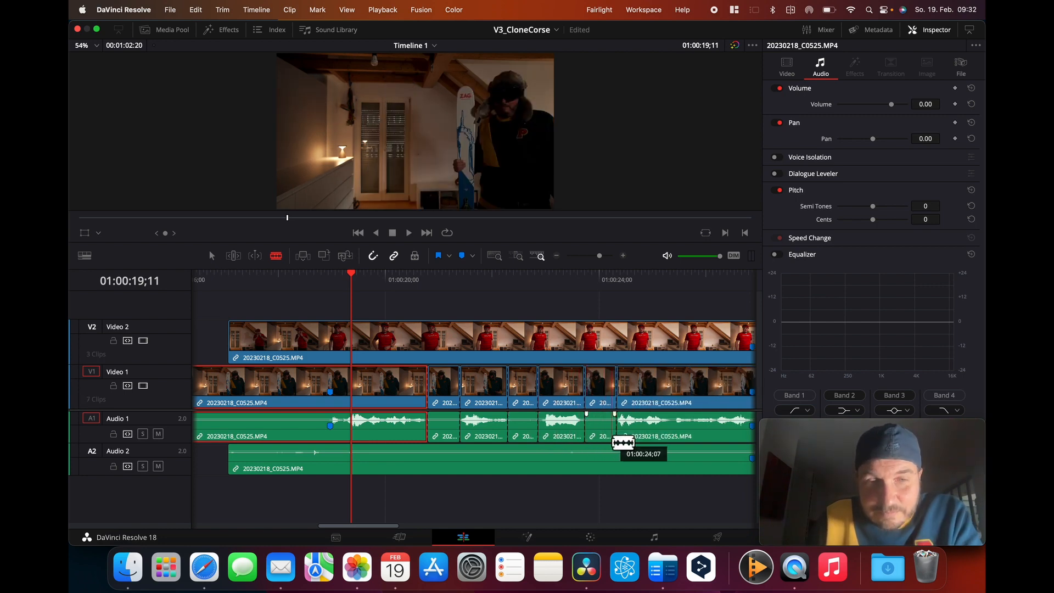
Delete the three short silent pieces between the spoken parts of the lower clip.
left_click(212, 256)
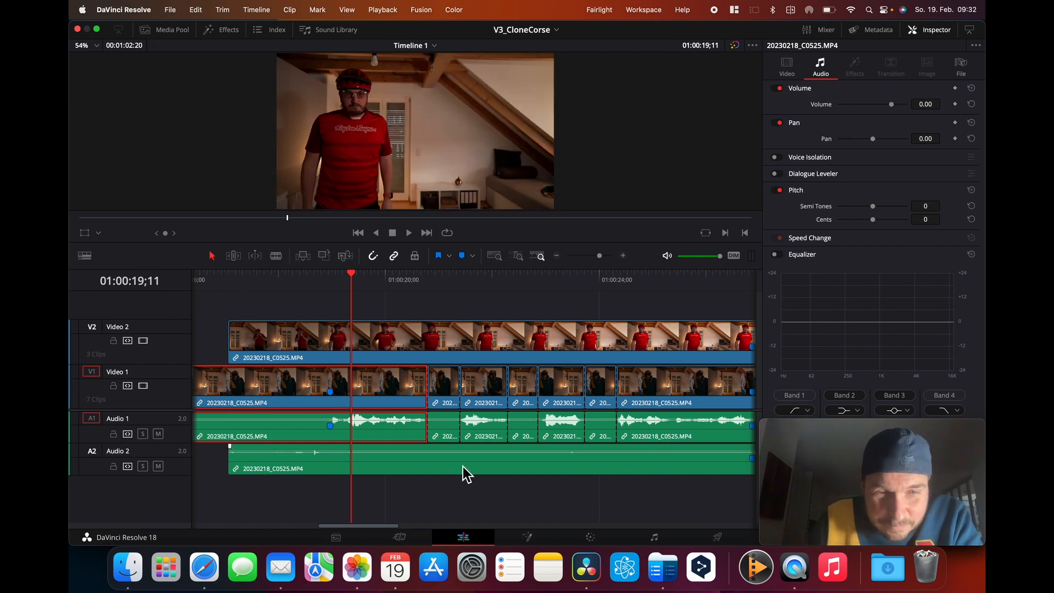
left_click(449, 436)
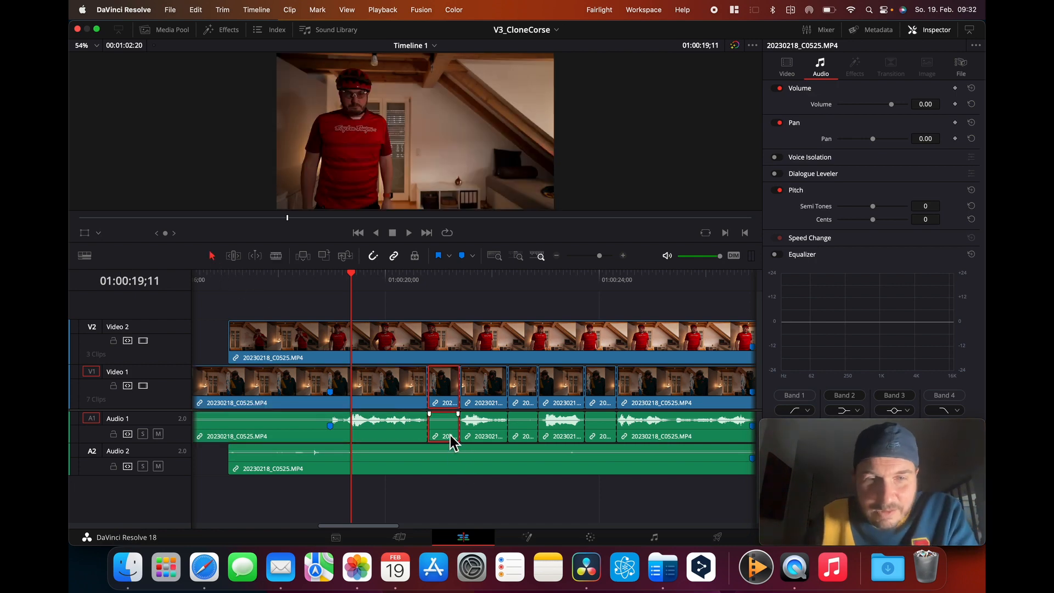
key("BackSpace")
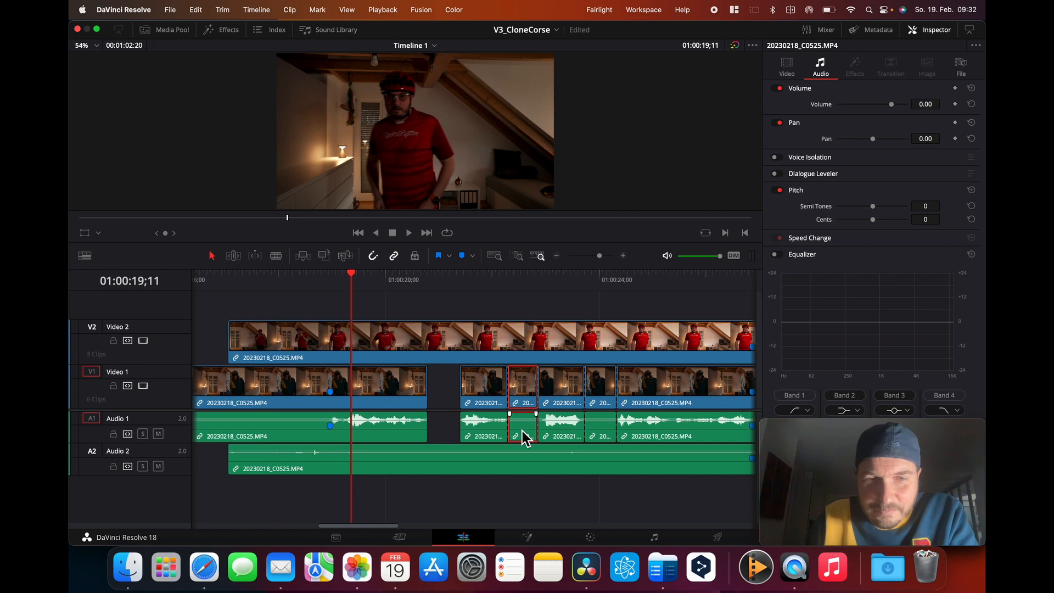
key("BackSpace")
left_click(604, 436)
key("BackSpace")
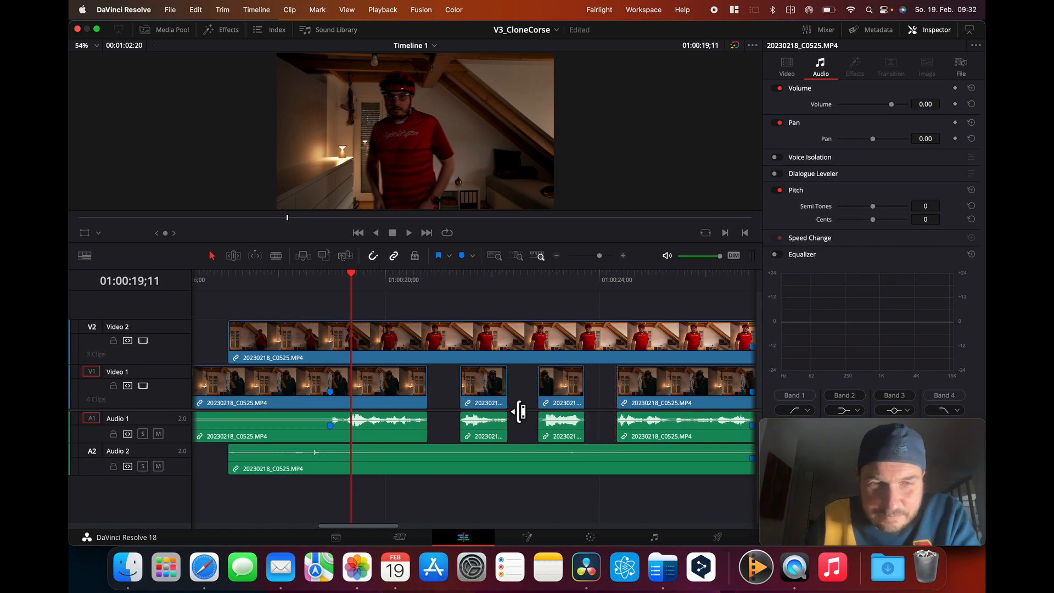
Close the three gaps on Video 1 by moving each remaining lower-clip part up against the preceding one.
left_click_drag(487, 405, 455, 406)
left_click_drag(557, 399, 494, 400)
left_click_drag(632, 398, 554, 406)
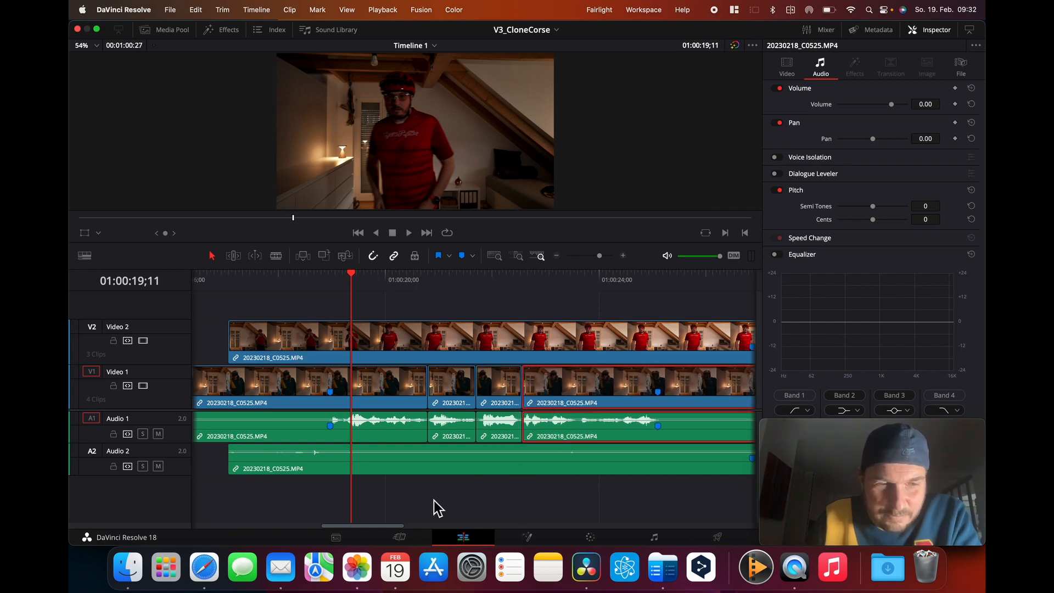
Scrub both takes on the Edit page between about 01:00:18;29 and 01:00:19;11 to check the red-shirt person's entrance against the speech.
left_click(404, 538)
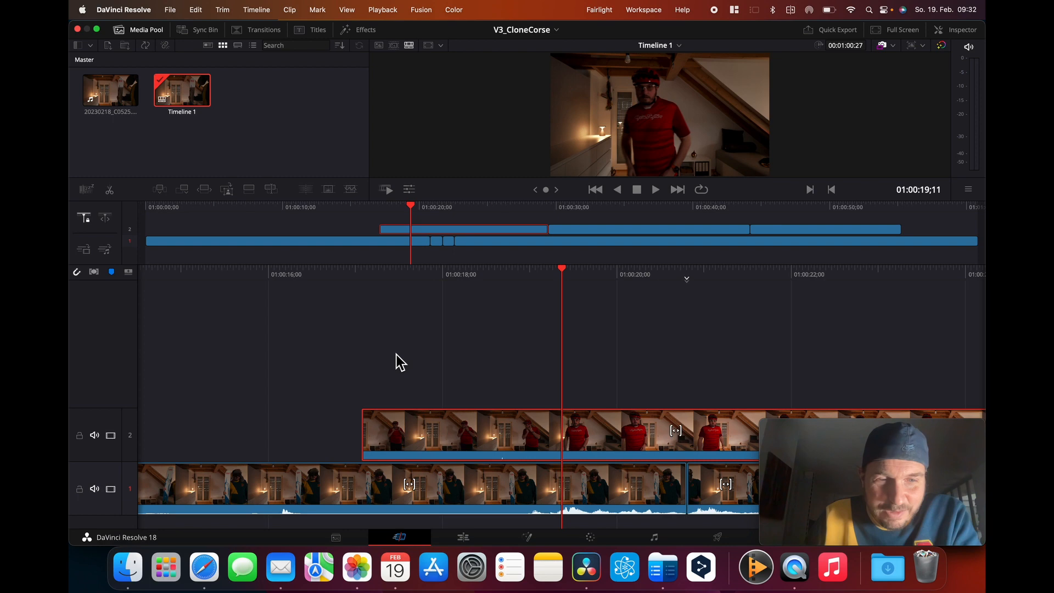
left_click(464, 538)
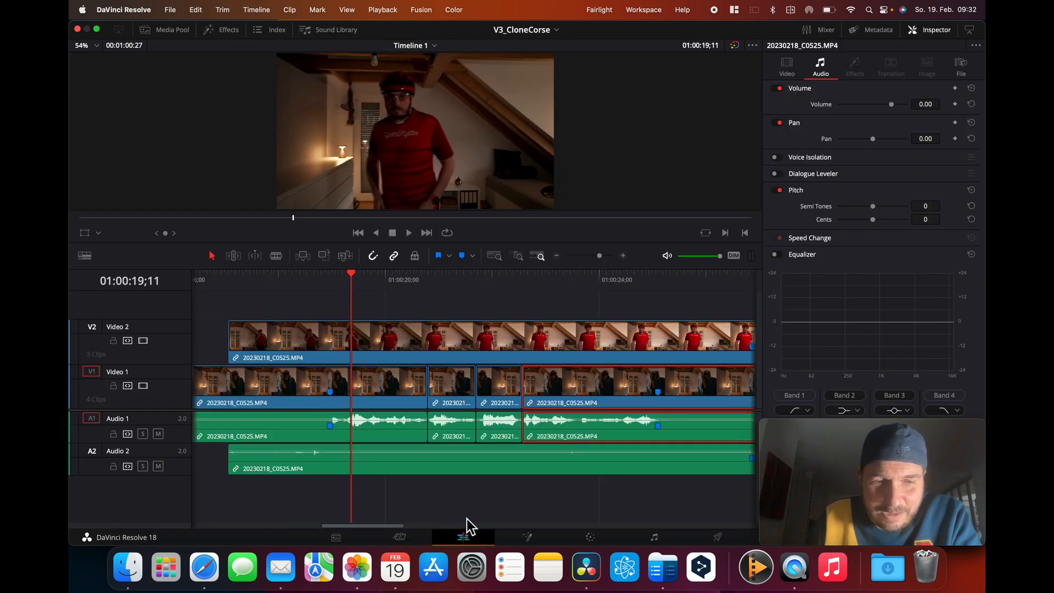
scroll(496, 450, "right", 3)
scroll(496, 450, "left", 6)
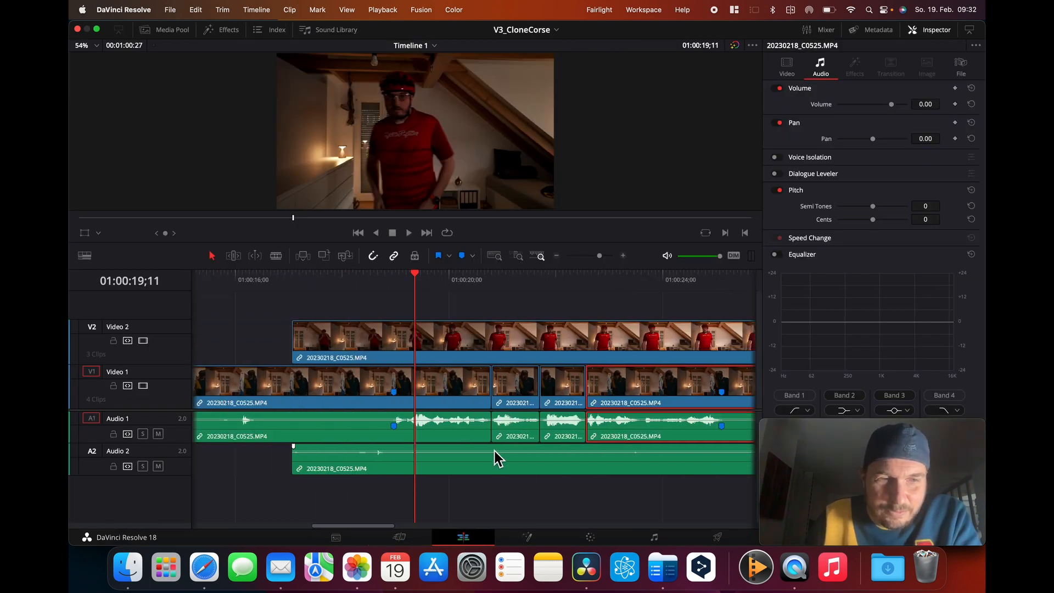
scroll(495, 450, "left", 2)
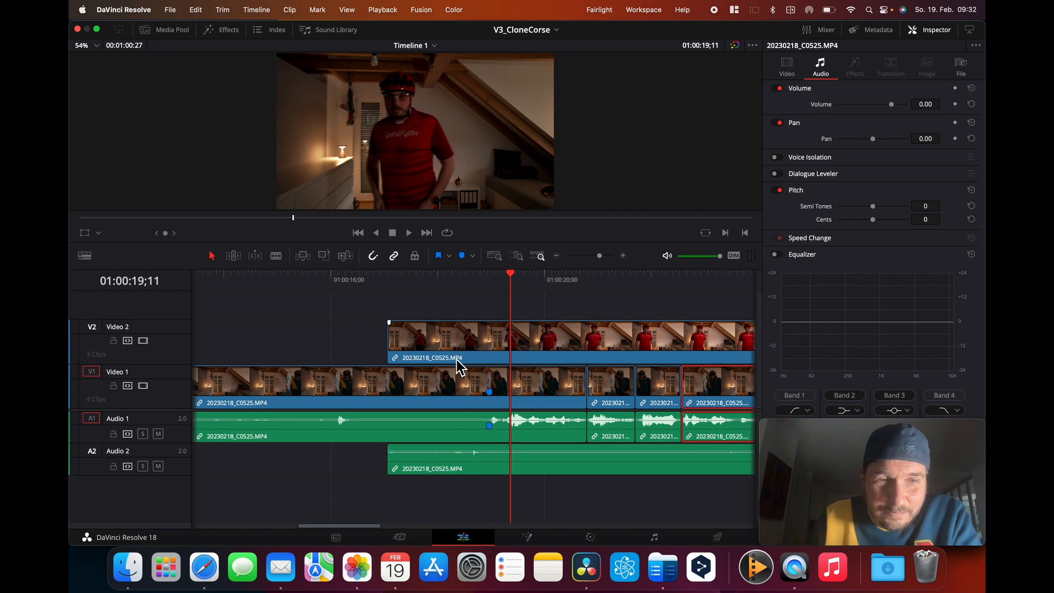
left_click_drag(514, 283, 498, 284)
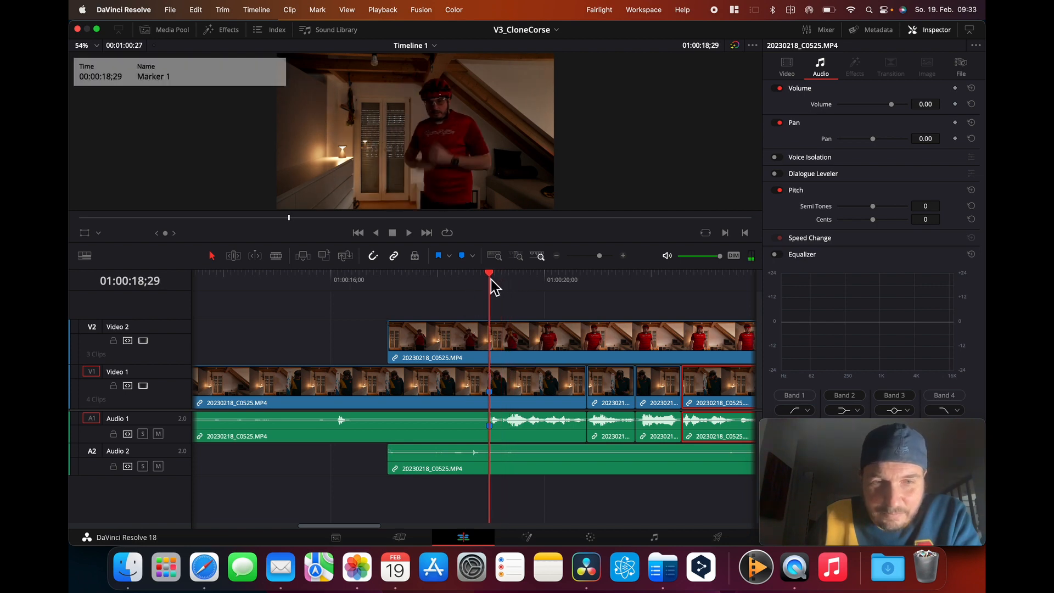
mouse_move(490, 285)
left_mouse_down()
mouse_move(458, 288)
mouse_move(506, 283)
left_mouse_up()
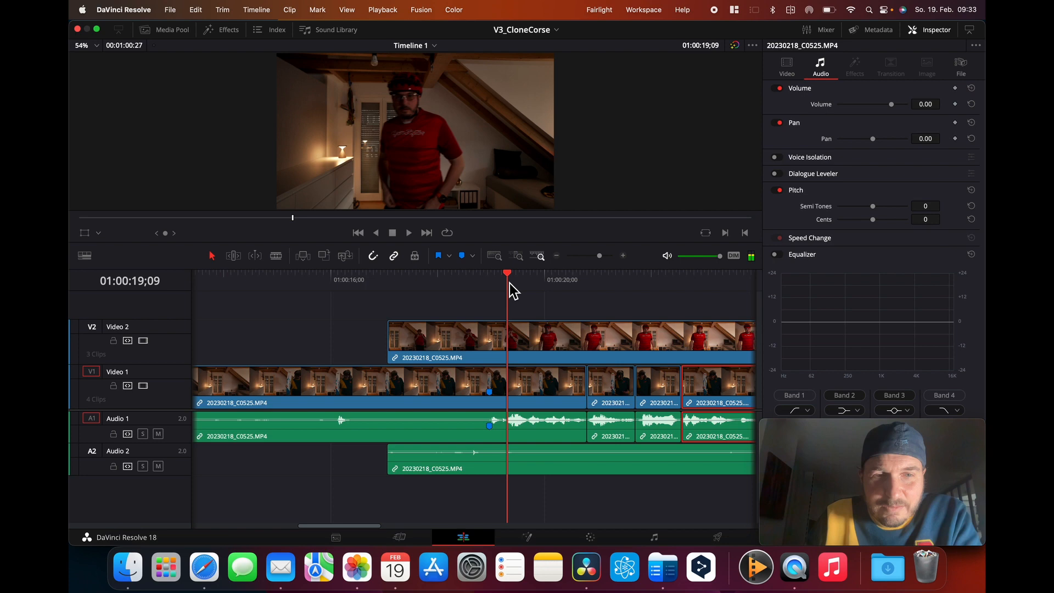
Move the first red-shirt clip on Video 2 earlier so its speech marker lines up with the end-of-speech marker on Video 1.
scroll(567, 340, "right", 5)
scroll(566, 340, "right", 10)
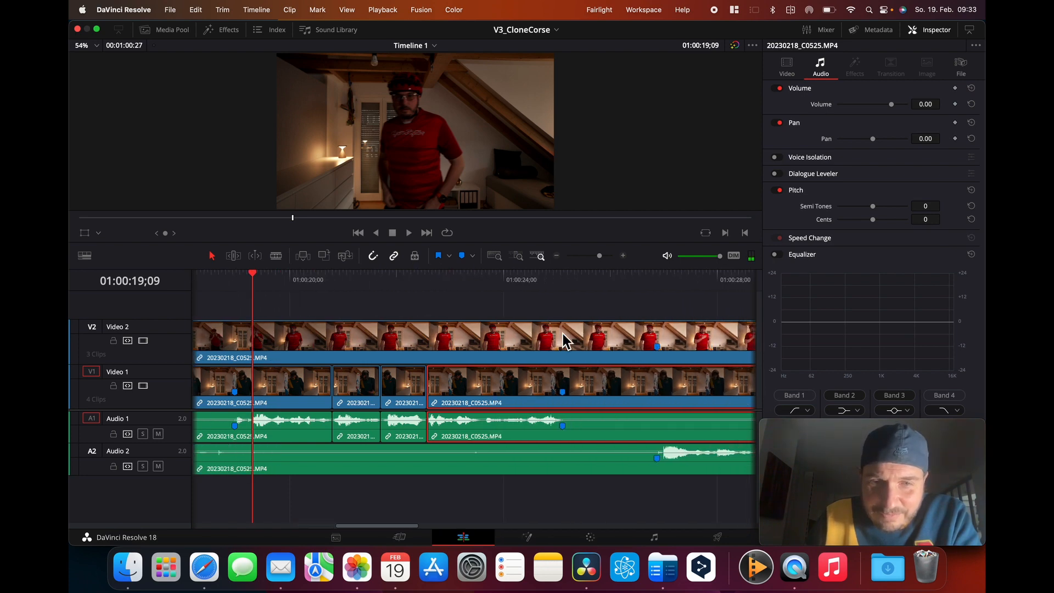
scroll(566, 341, "left", 3)
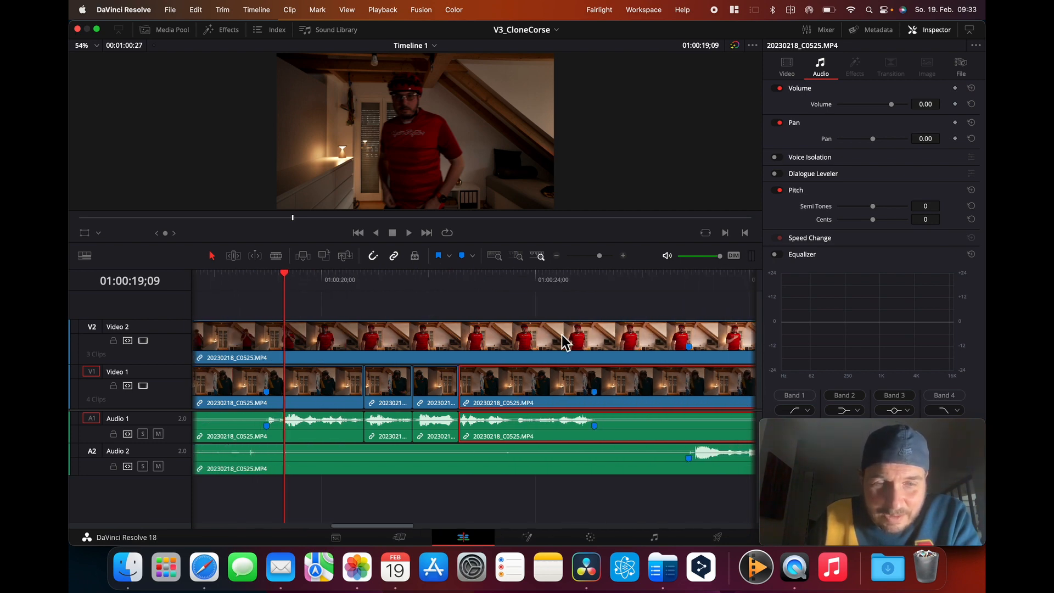
scroll(565, 342, "left", 3)
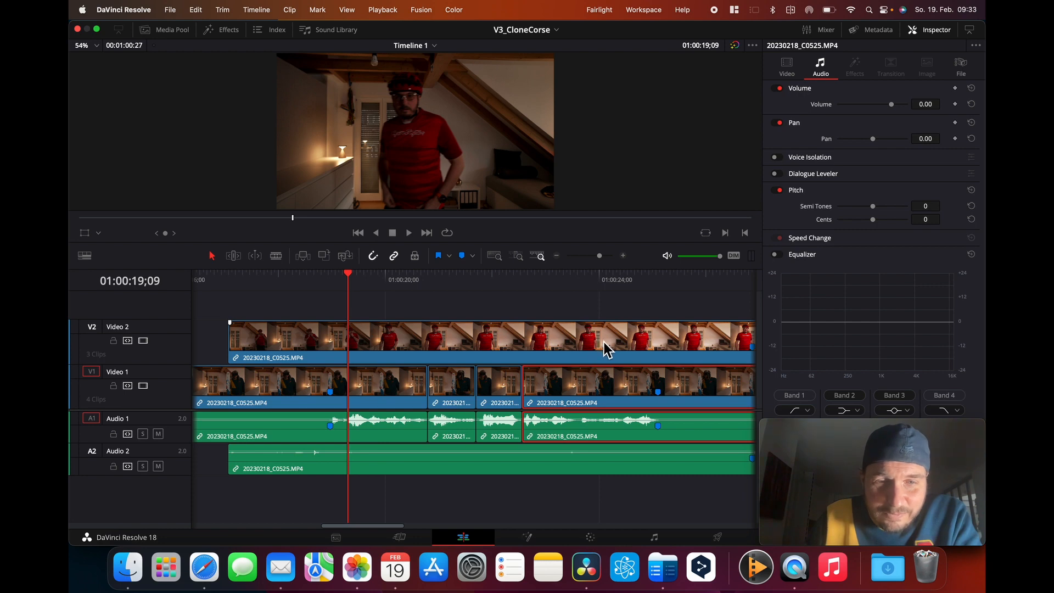
left_click_drag(613, 349, 509, 351)
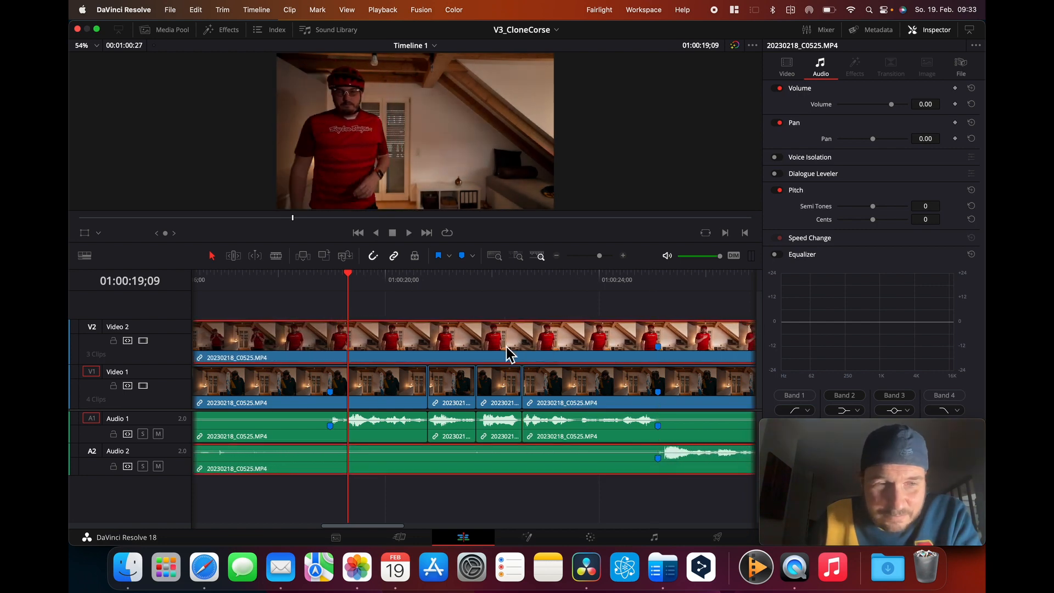
Split the clips on Video 2 and Video 1 at 01:00:18;12, shortly before the first marked speech.
scroll(508, 351, "left", 5)
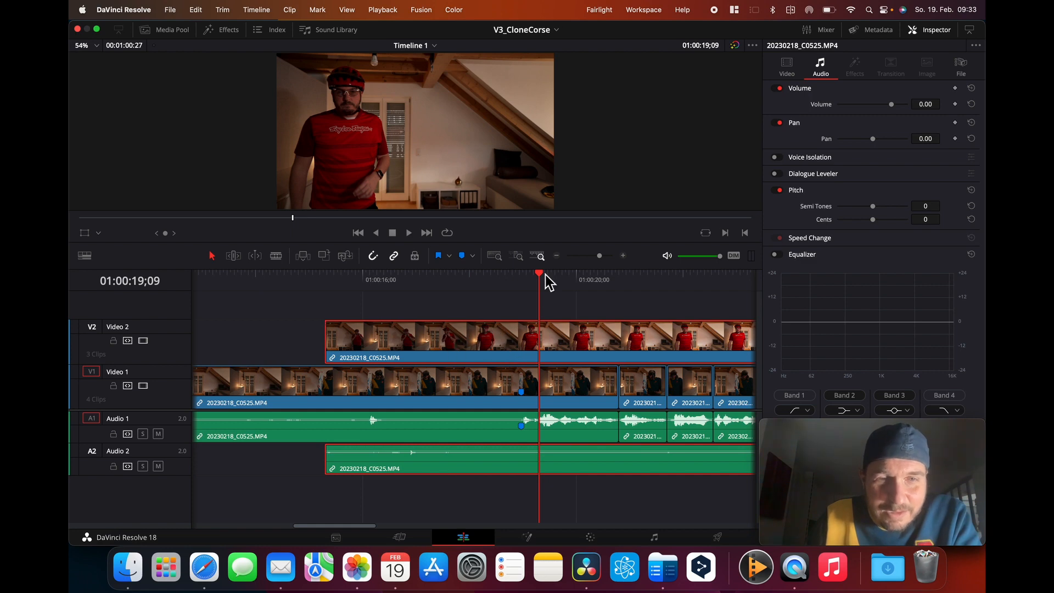
left_click_drag(541, 282, 533, 284)
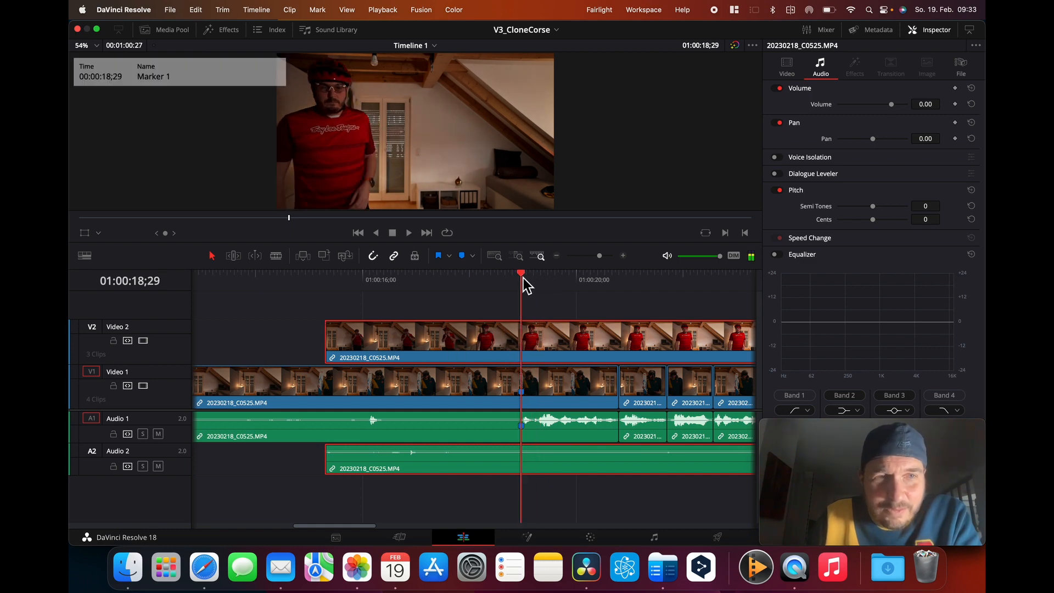
mouse_move(517, 278)
left_mouse_down()
mouse_move(483, 279)
mouse_move(492, 279)
left_mouse_up()
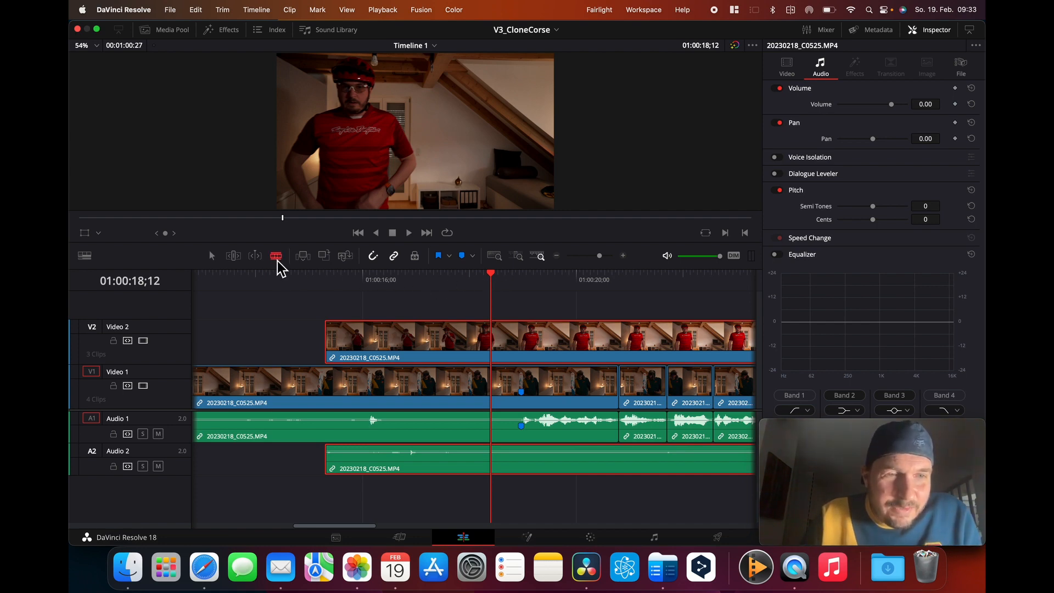
left_click(499, 360)
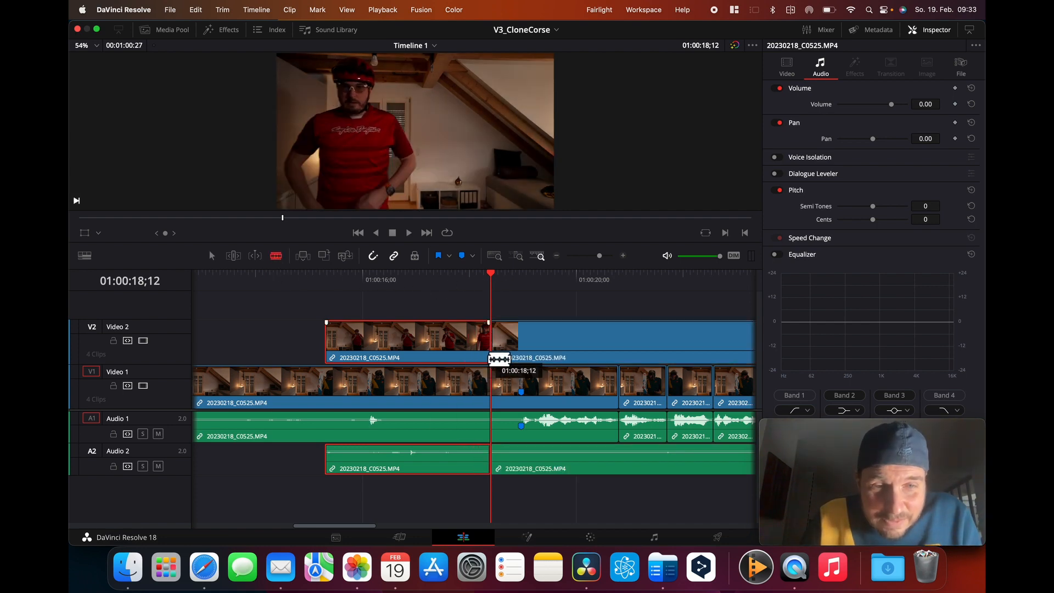
left_click(501, 403)
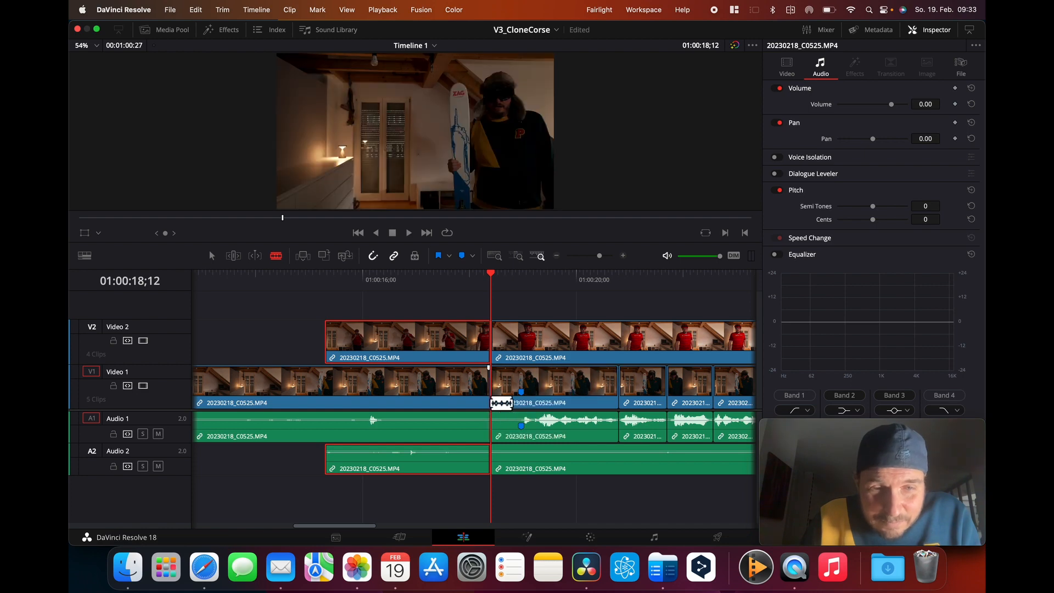
Delete the clip pieces before 01:00:18;12 on both video tracks together with their audio.
key("a")
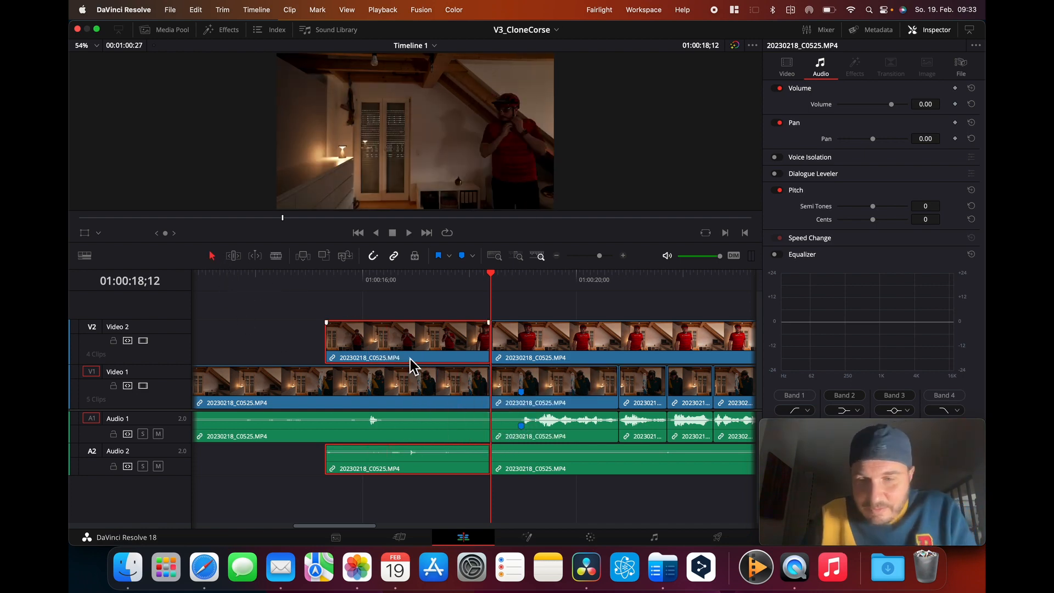
key("BackSpace")
left_click(410, 392)
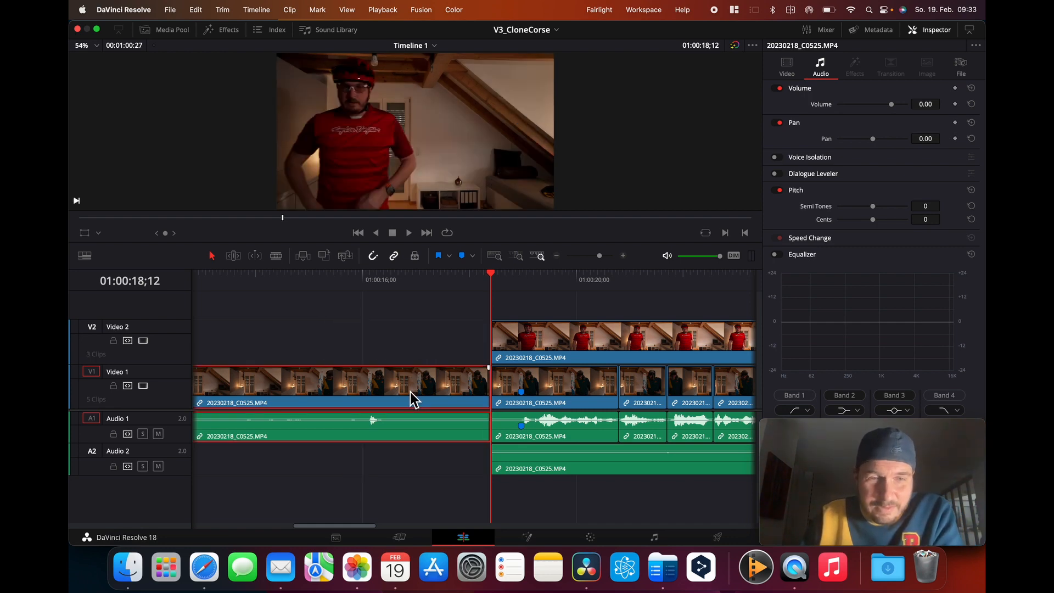
key("BackSpace")
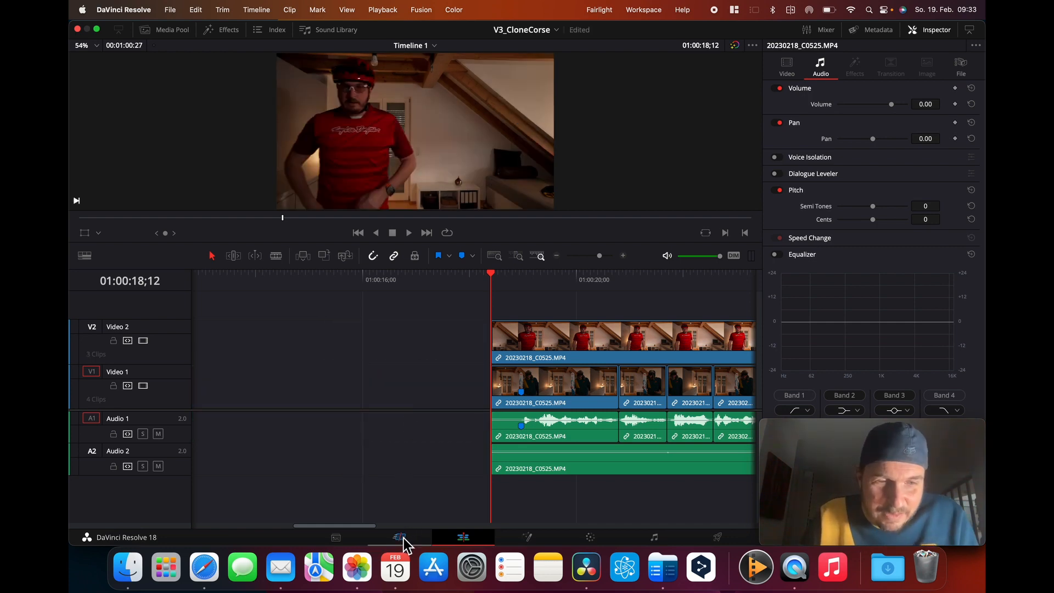
Remove the empty gap before the remaining clips on the Cut page so both tracks start at 01:00:00;00.
left_click(404, 539)
left_click(405, 509)
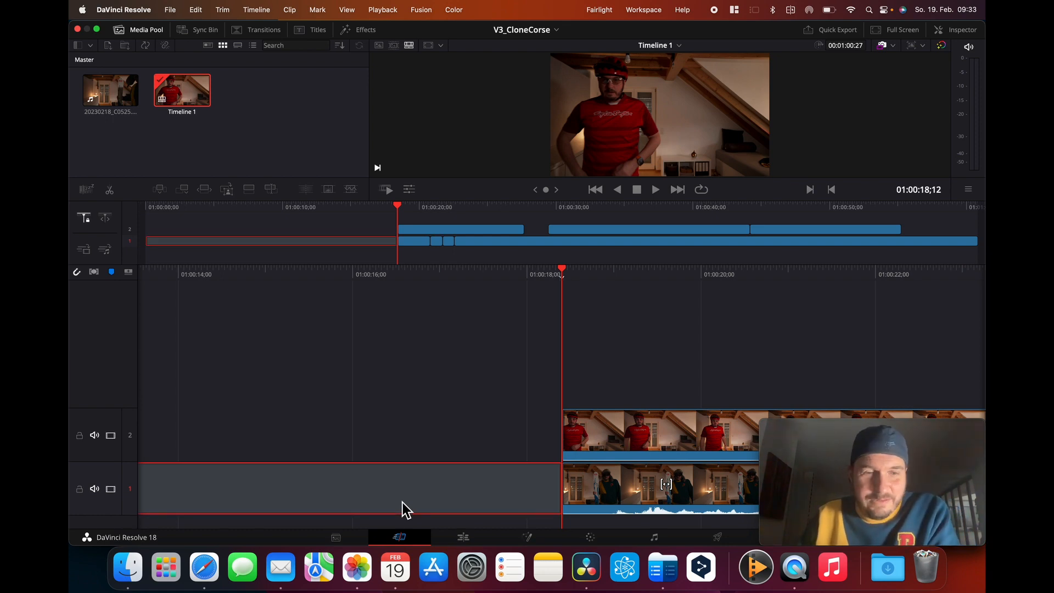
key("BackSpace")
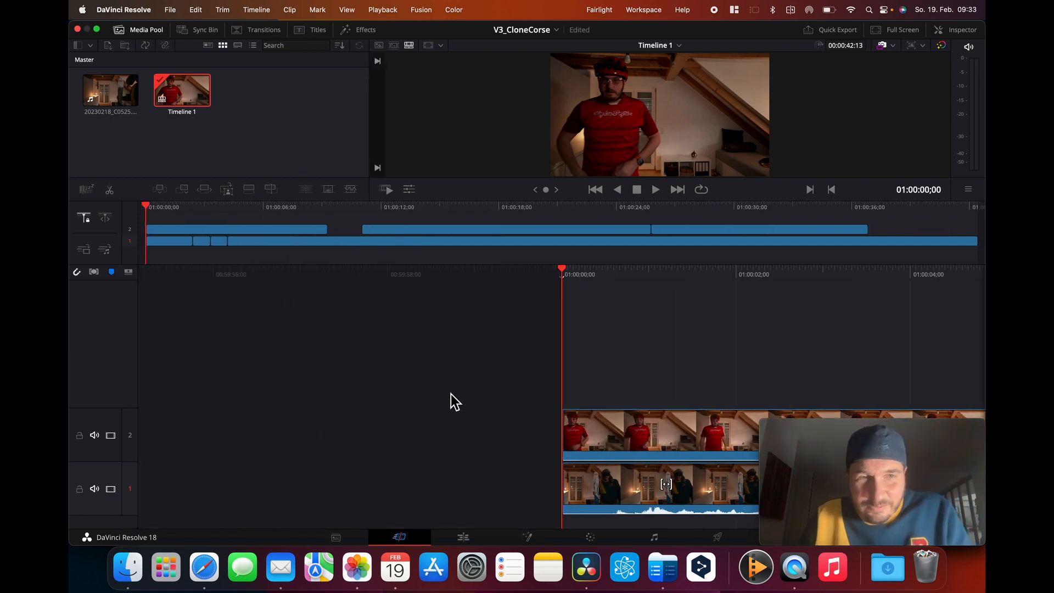
Close the first gap on track 2 by moving the second red-shirt clip up against the first one.
left_click(386, 230)
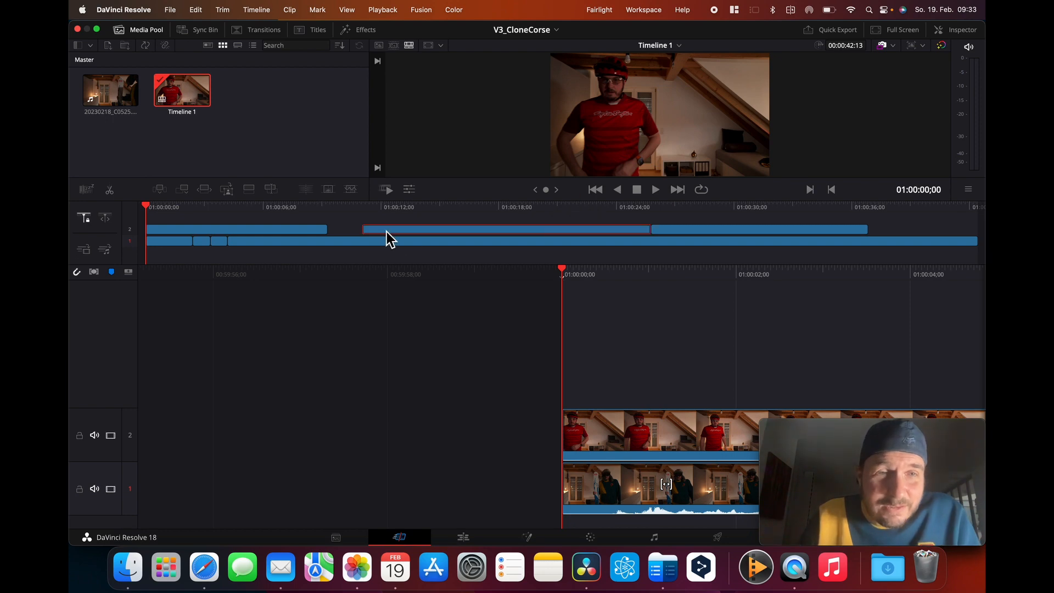
left_click_drag(387, 232, 354, 233)
scroll(415, 306, "left", 7)
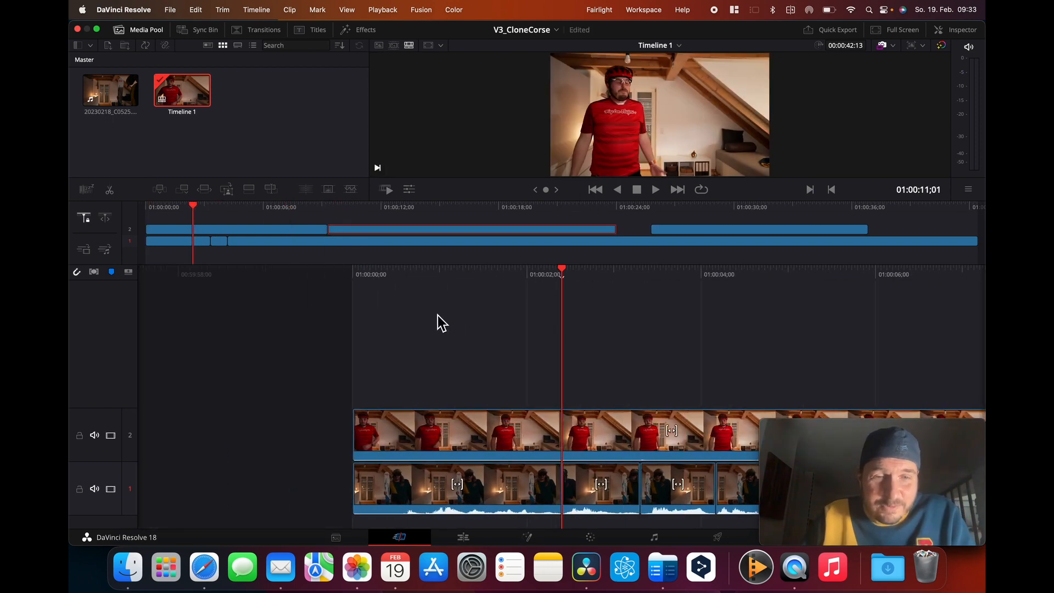
Play the timeline from the beginning to about 01:00:23;22 to check the dialogue timing.
scroll(438, 322, "right", 3)
key("Home")
key("space")
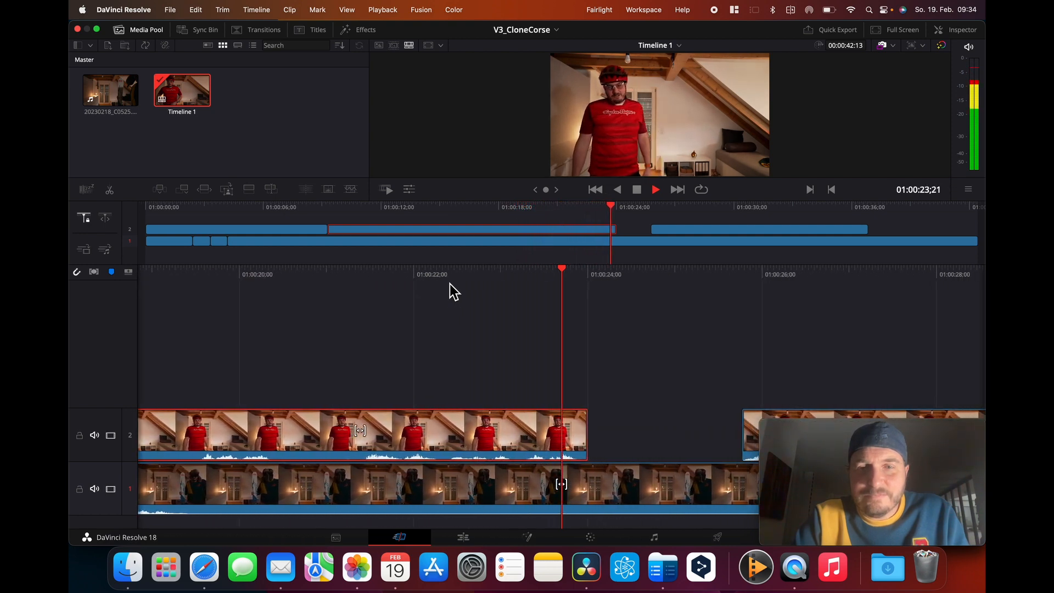
key("space")
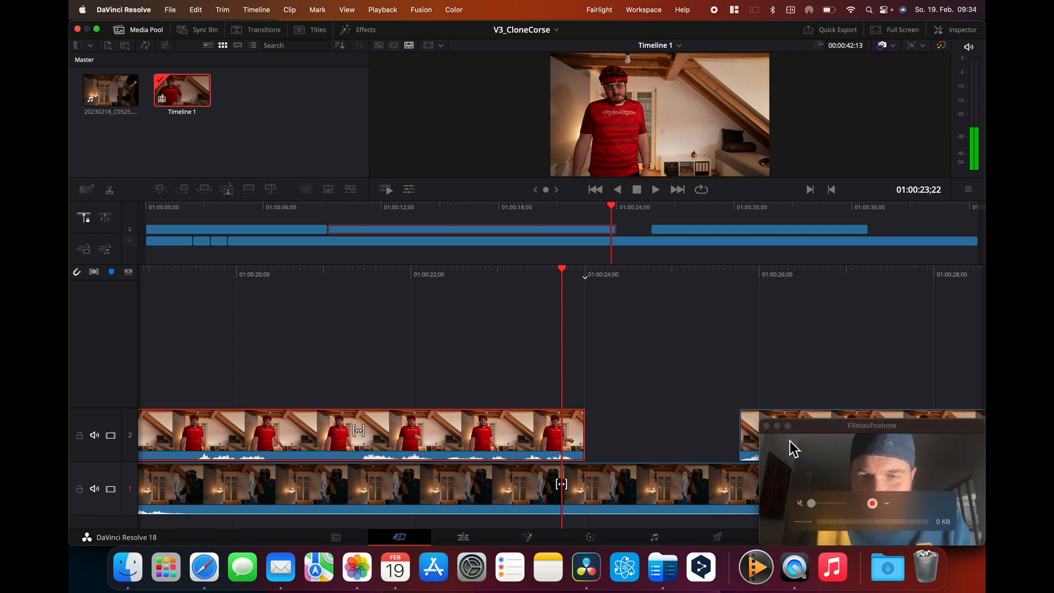
Move the third red-shirt clip against the second on track 2 and play the dialogue on to 01:00:31;28.
left_click_drag(755, 439, 600, 441)
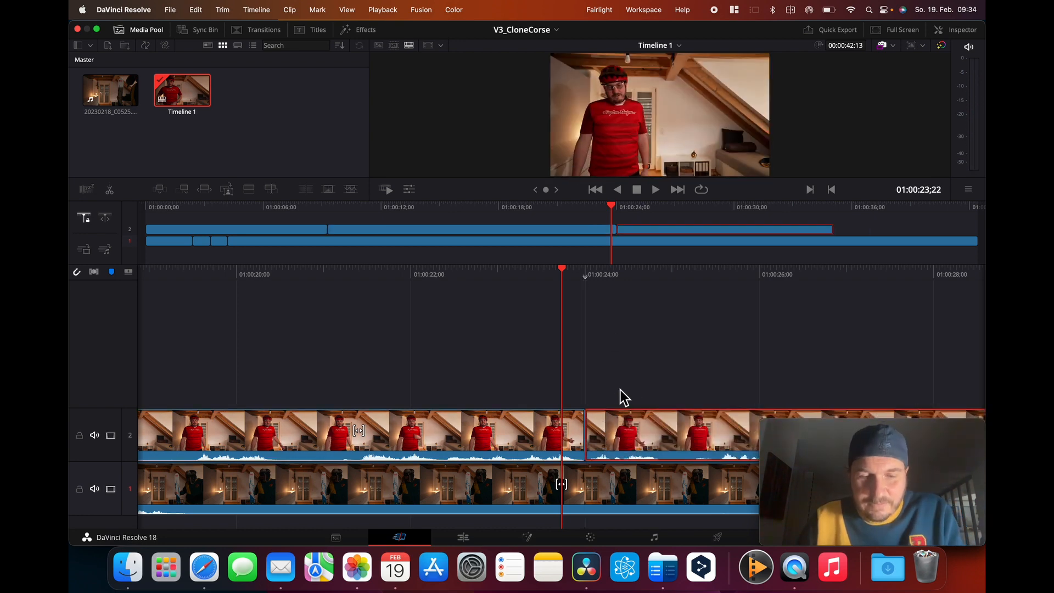
key("space")
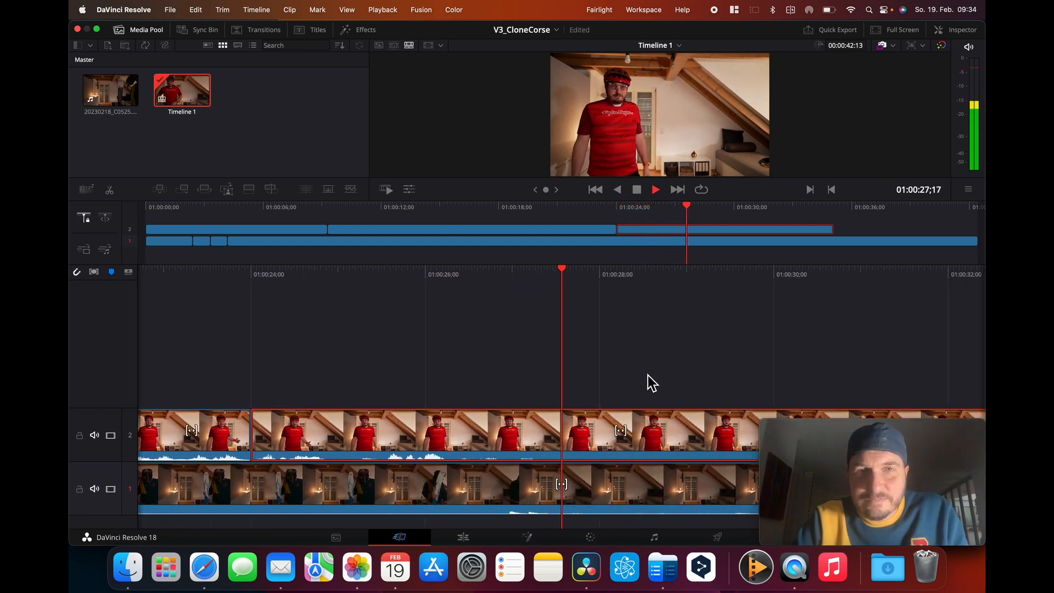
key("space")
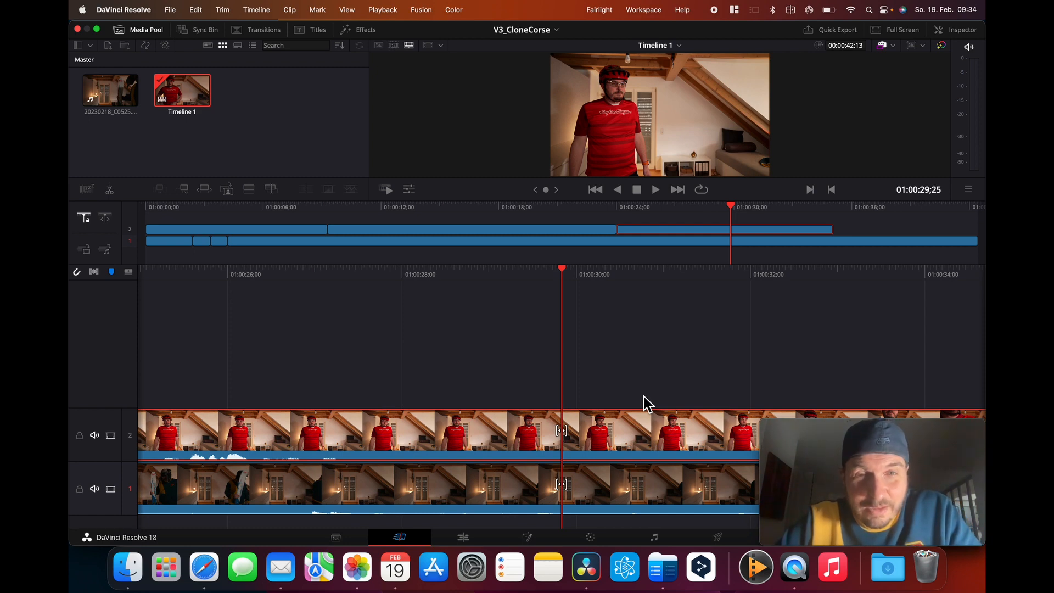
key("space")
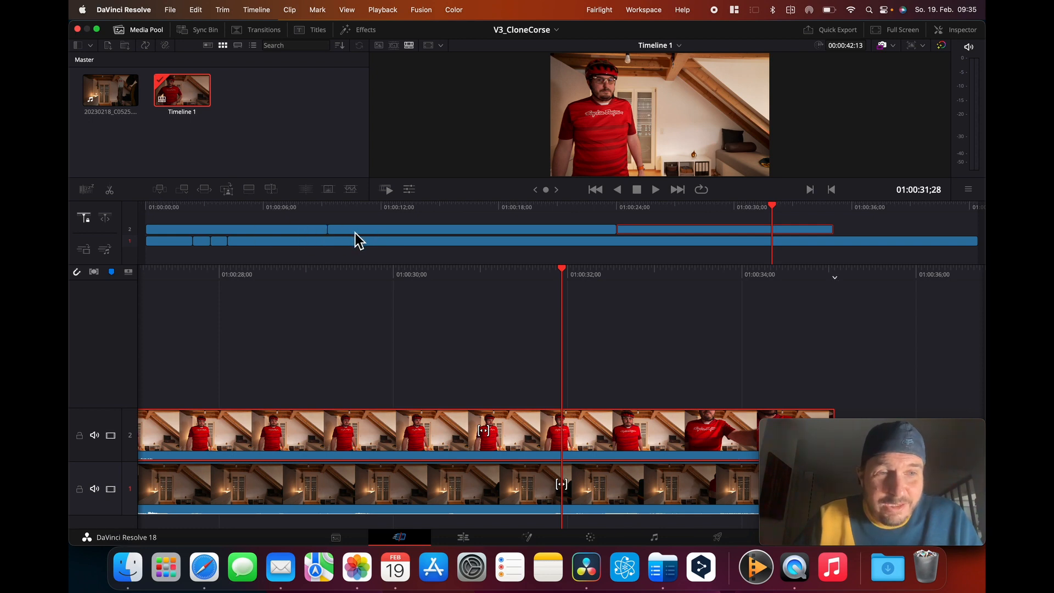
On the Edit page, combine the three red-shirt clips on Video 2 into a compound clip named Compound Clip 1.
left_click(461, 541)
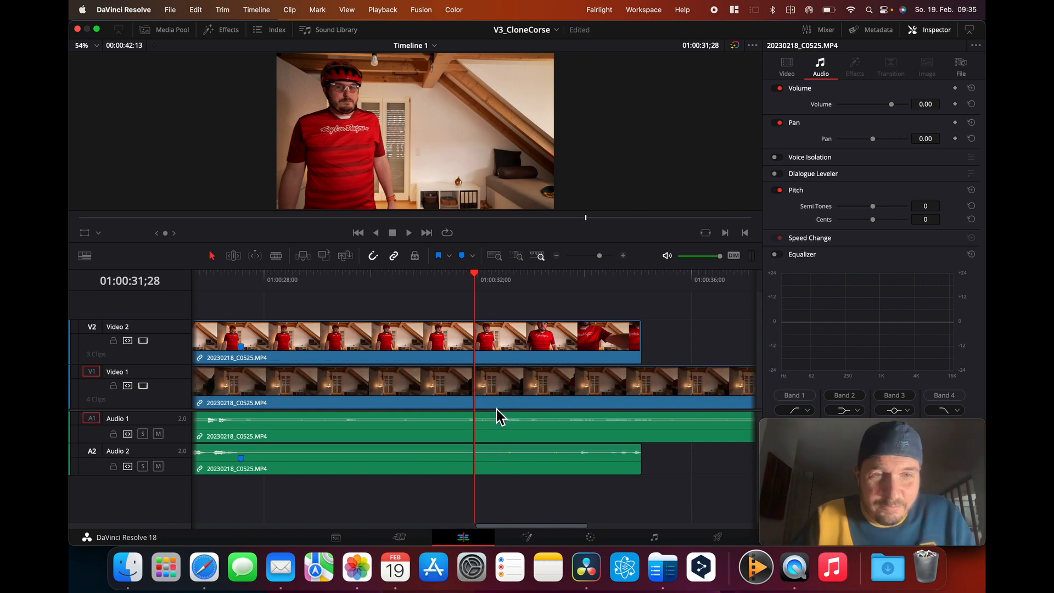
scroll(496, 409, "right", 10)
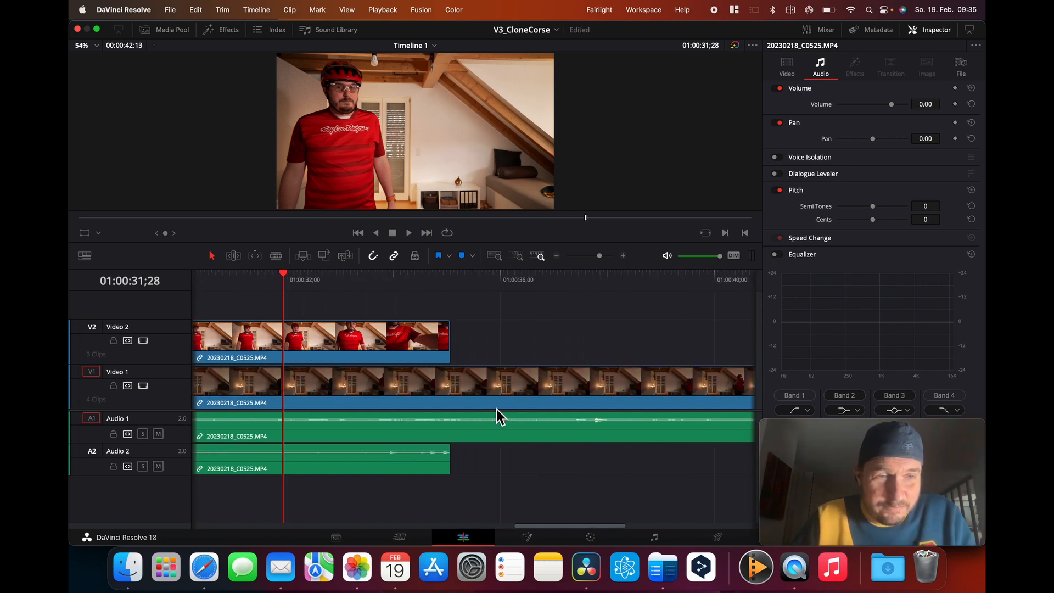
scroll(423, 403, "left", 7)
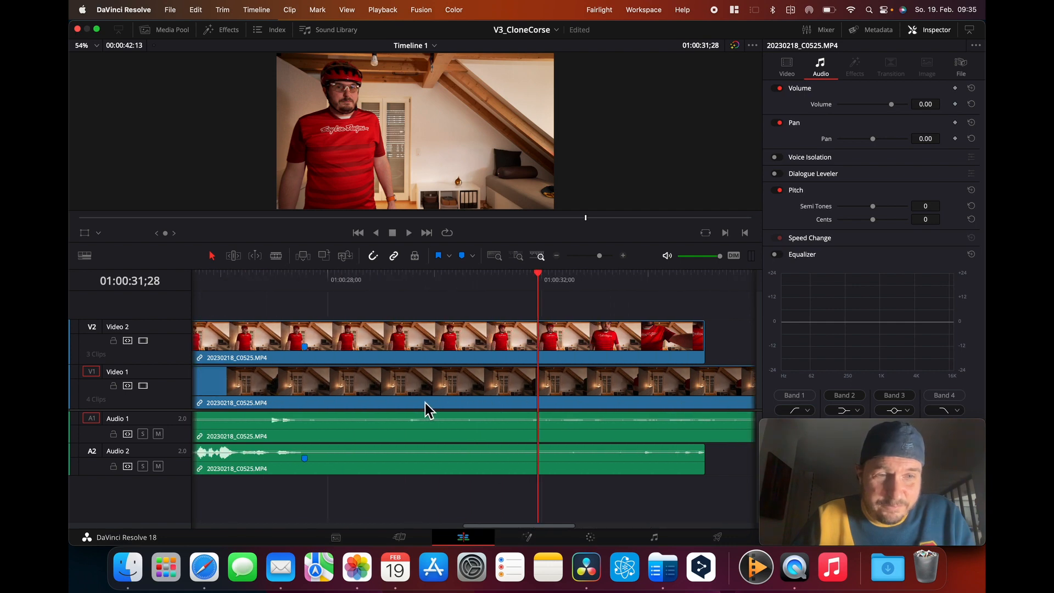
scroll(421, 401, "down", 5)
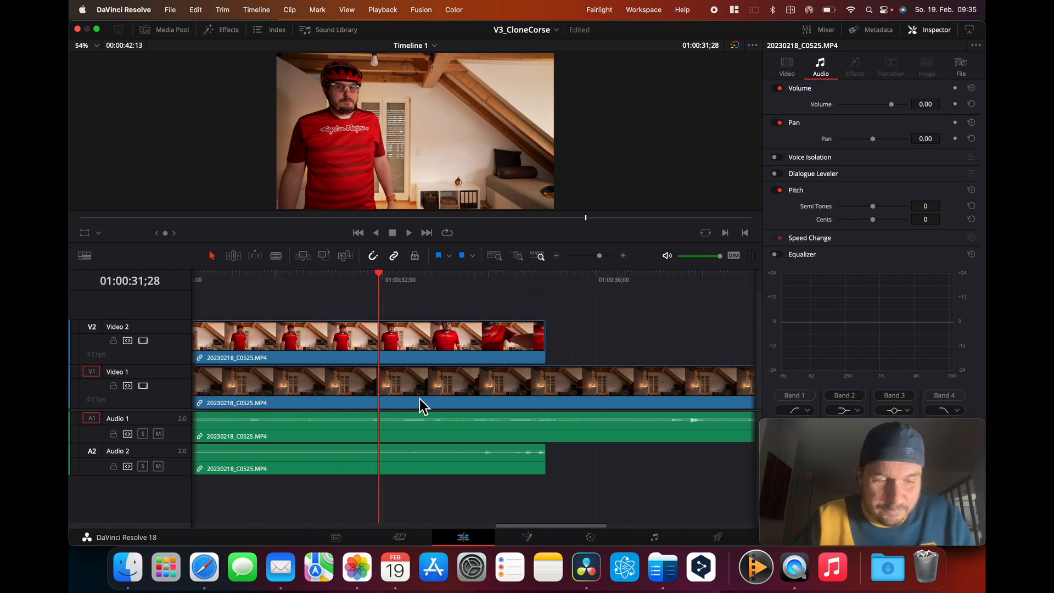
scroll(417, 394, "down", 5)
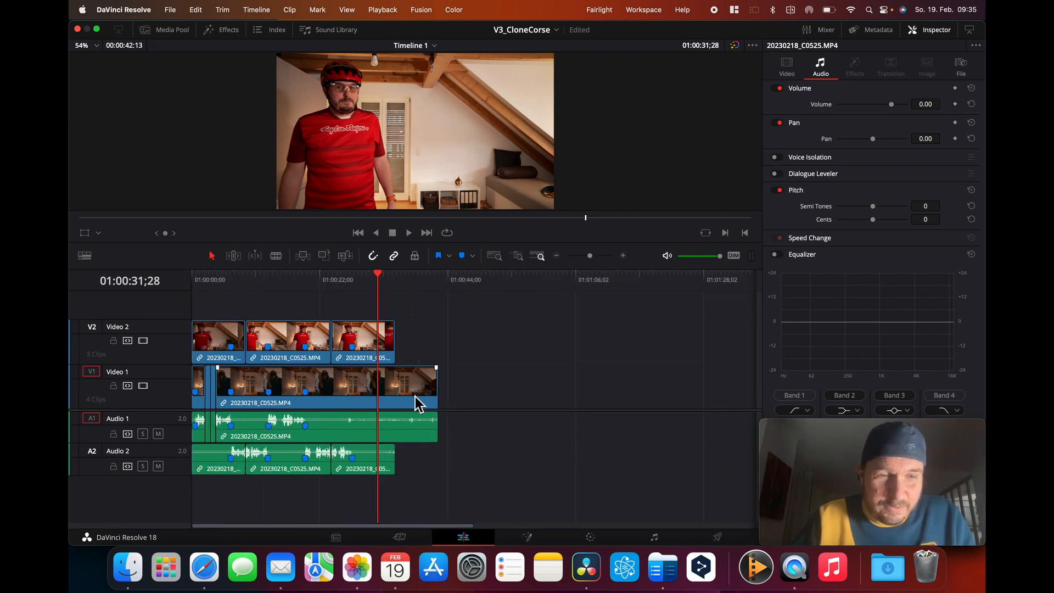
left_click_drag(486, 331, 230, 324)
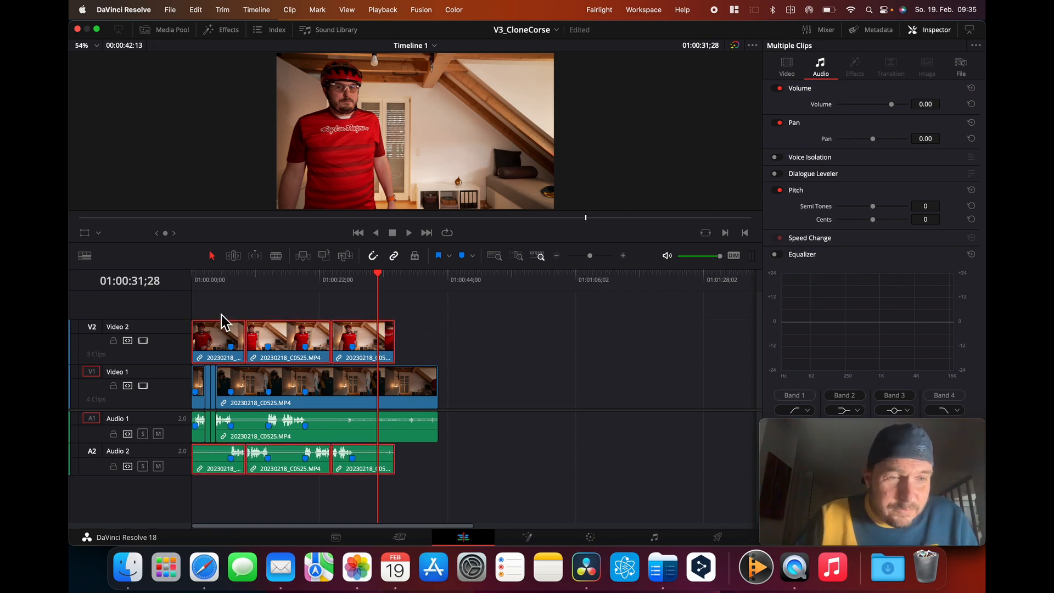
right_click(273, 345)
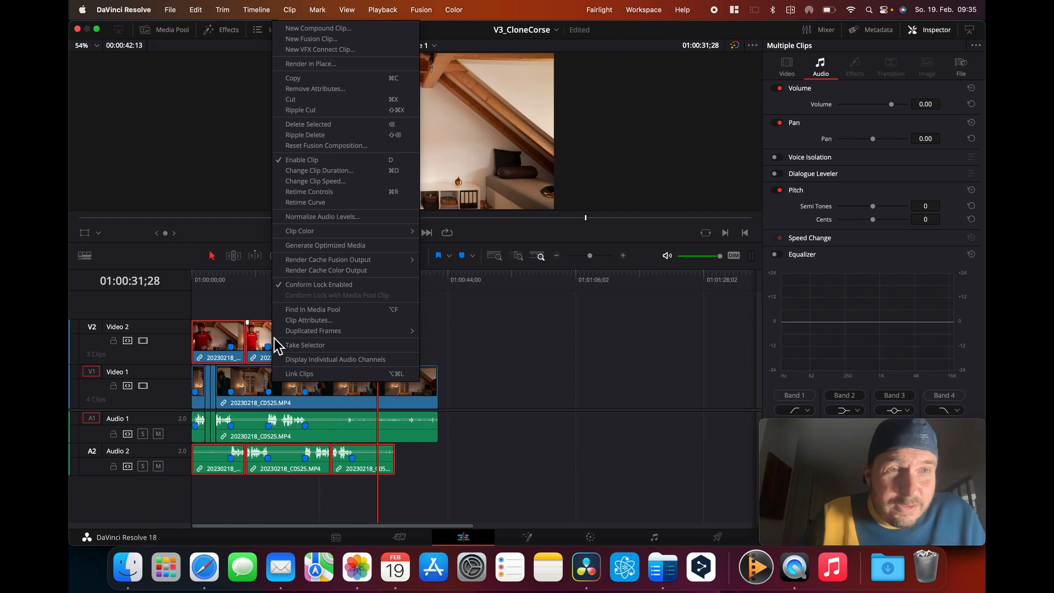
left_click(354, 29)
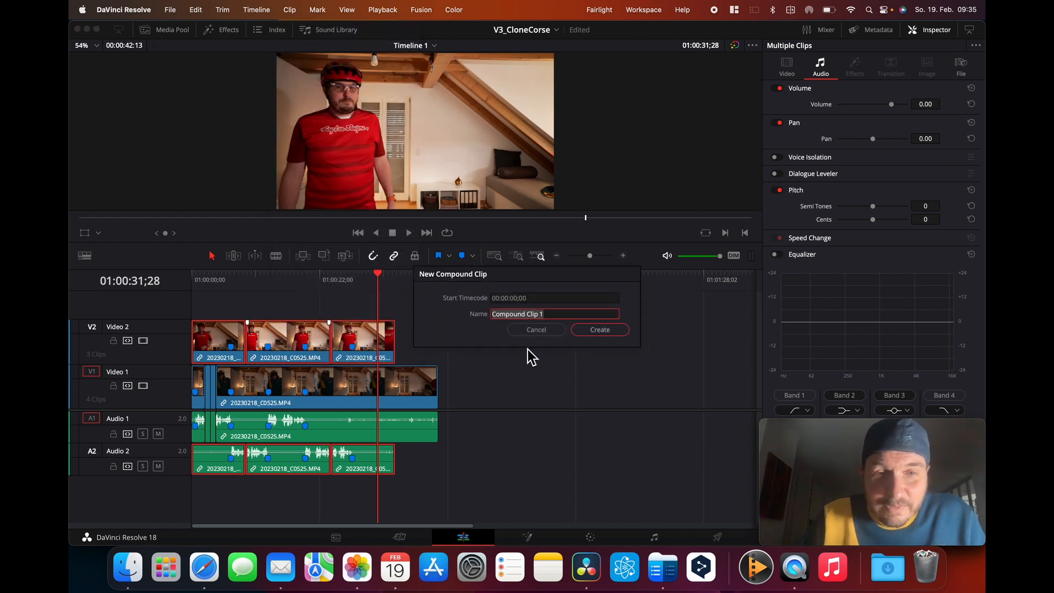
left_click(599, 330)
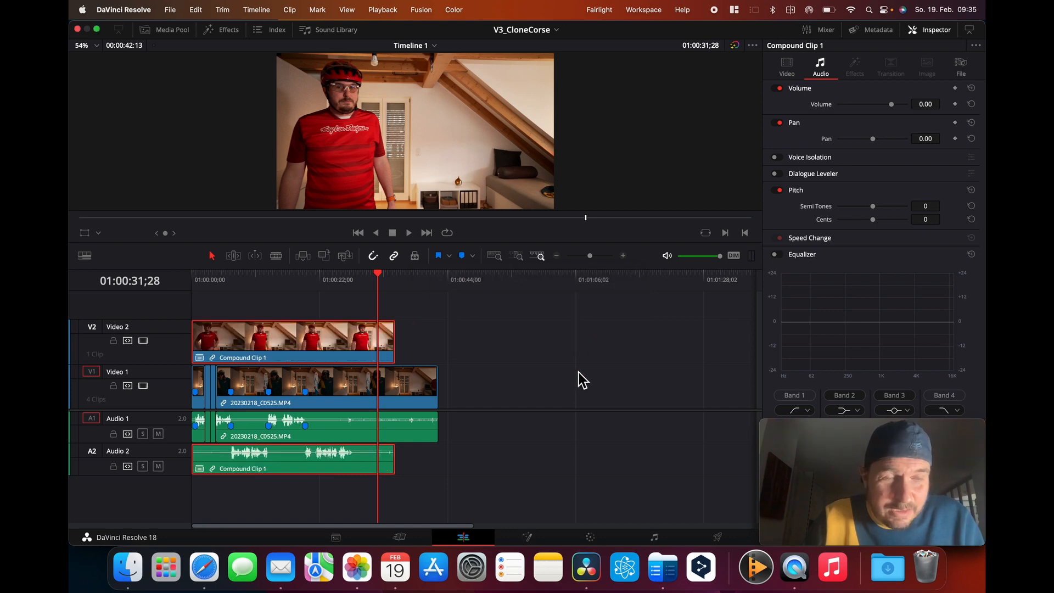
Combine all the clips on Video 1 into a compound clip named Compound Clip 2.
left_click_drag(498, 431, 188, 395)
right_click(406, 390)
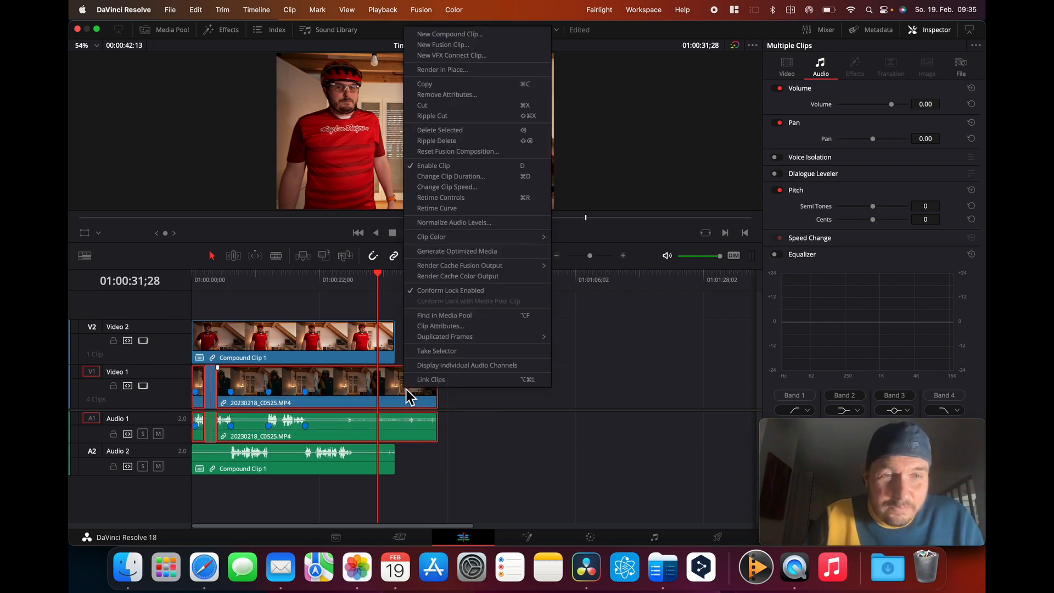
left_click(500, 36)
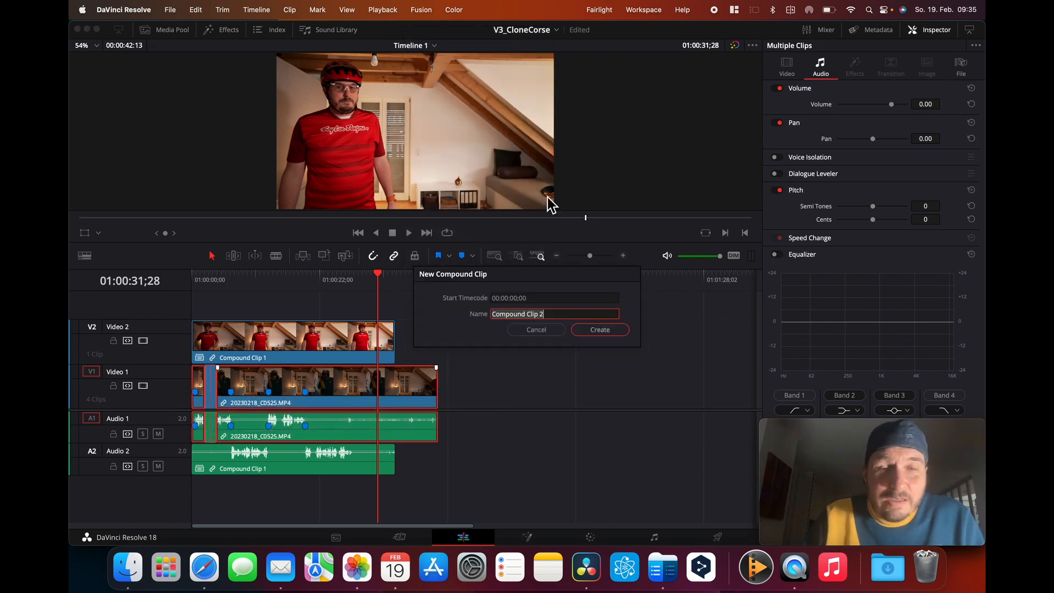
left_click(594, 330)
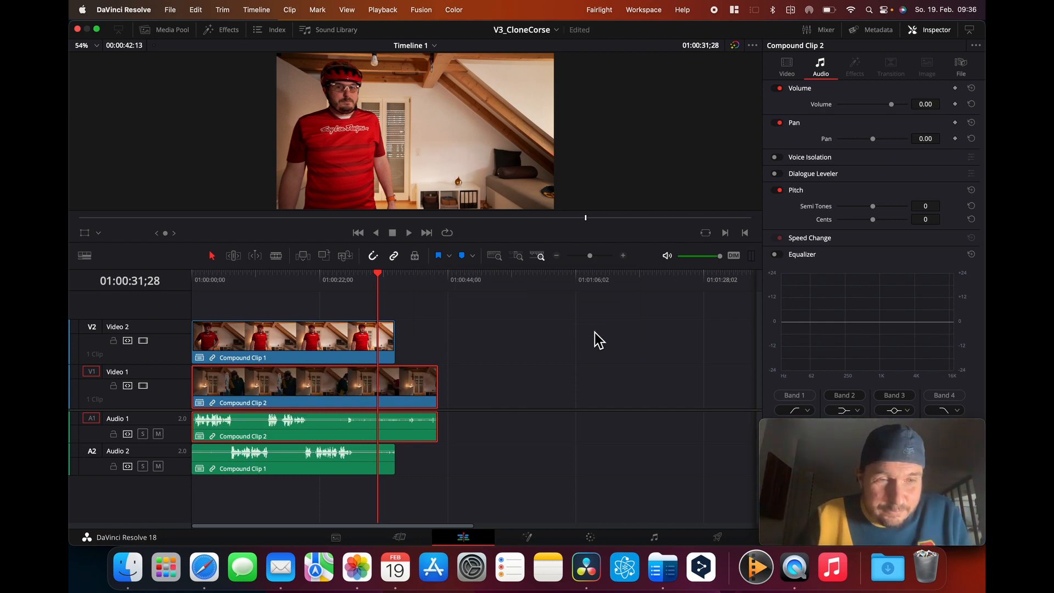
Play past the end of Compound Clip 1 and return the playhead to 01:00:32;19.
key("space")
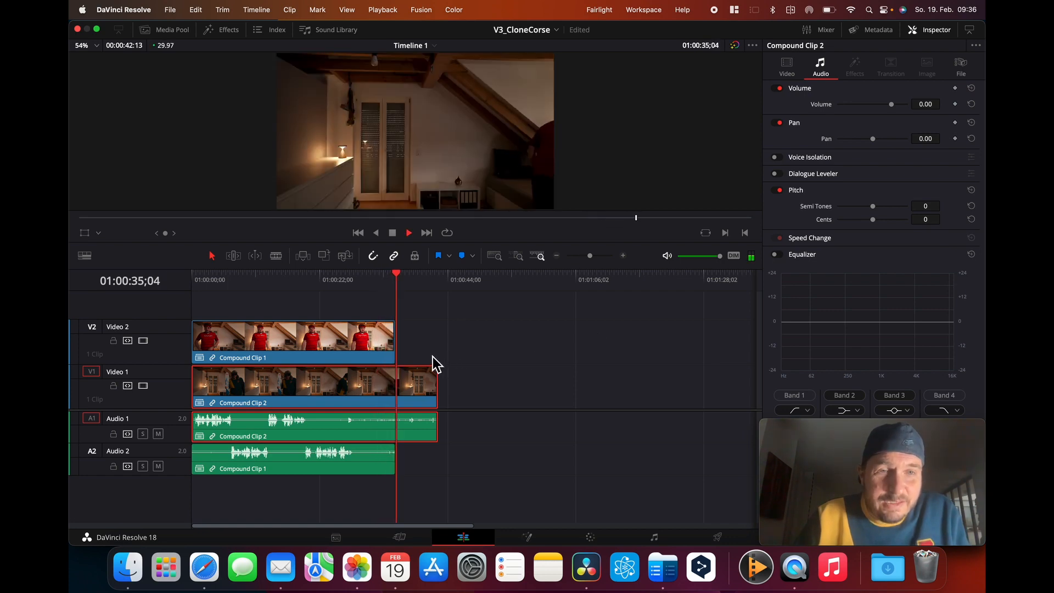
key("space")
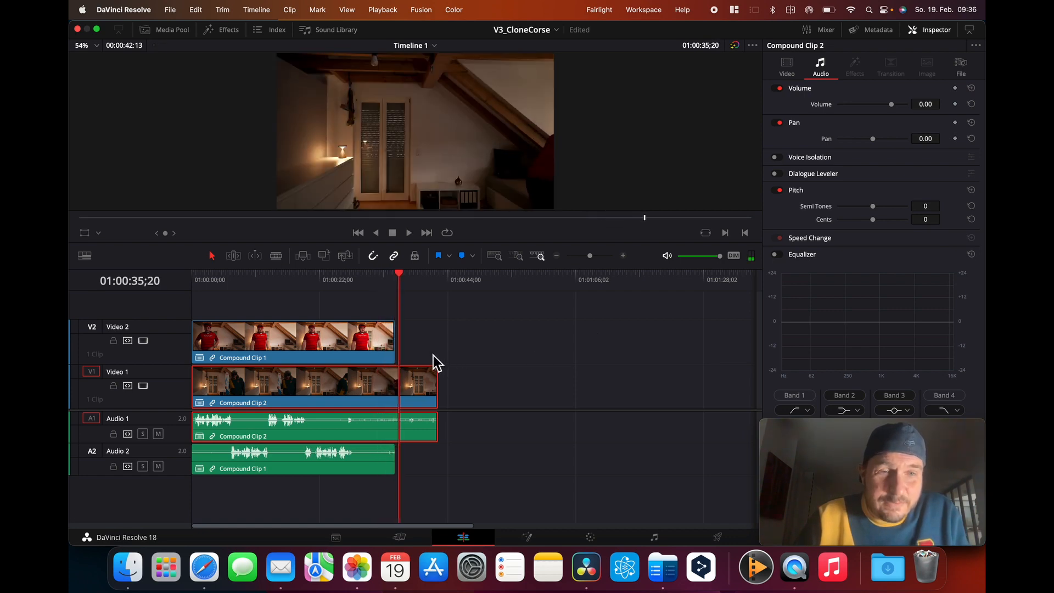
left_click(396, 276)
left_click_drag(390, 277, 384, 275)
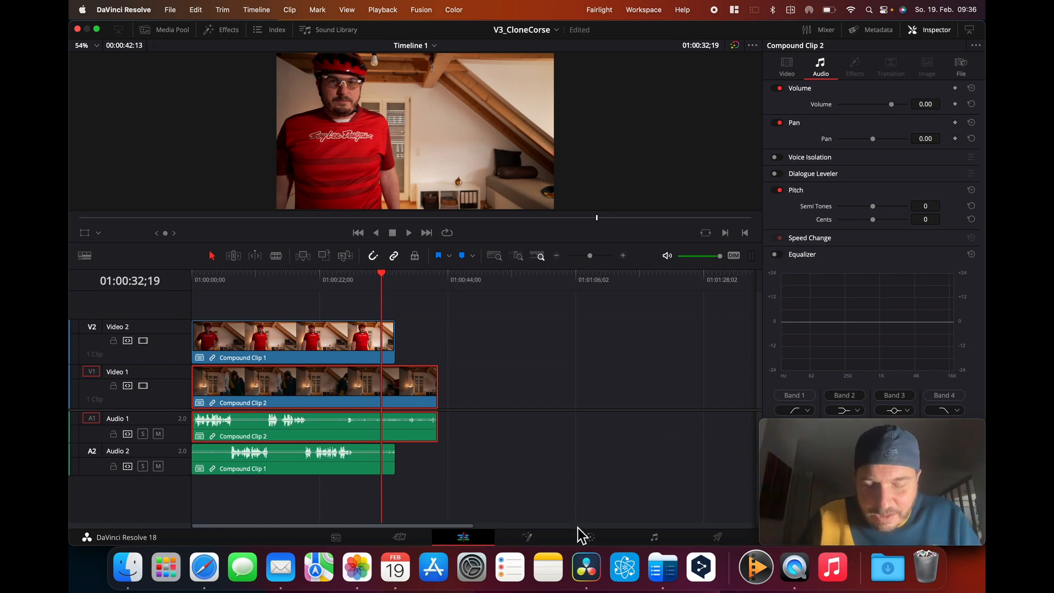
Switch to the Color page, view Compound Clip 2 and select Compound Clip 1 for masking.
left_click(591, 537)
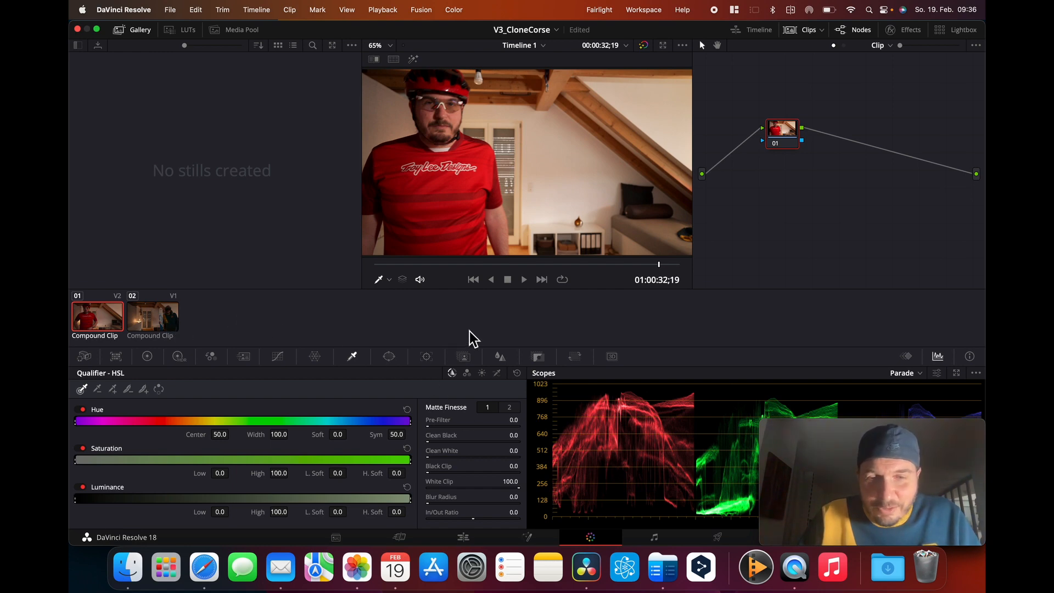
left_click(411, 541)
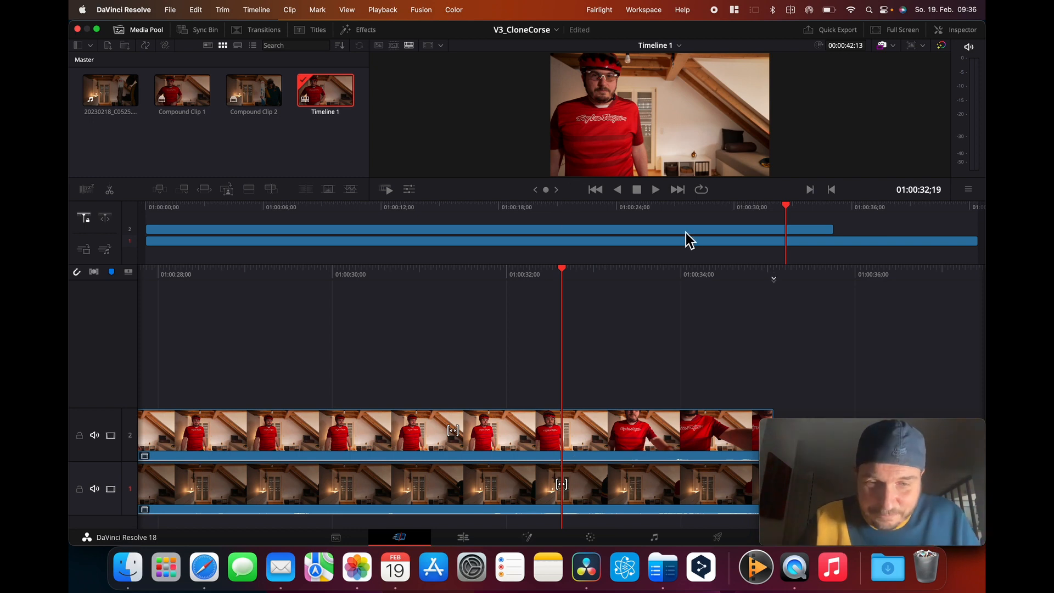
left_click(460, 542)
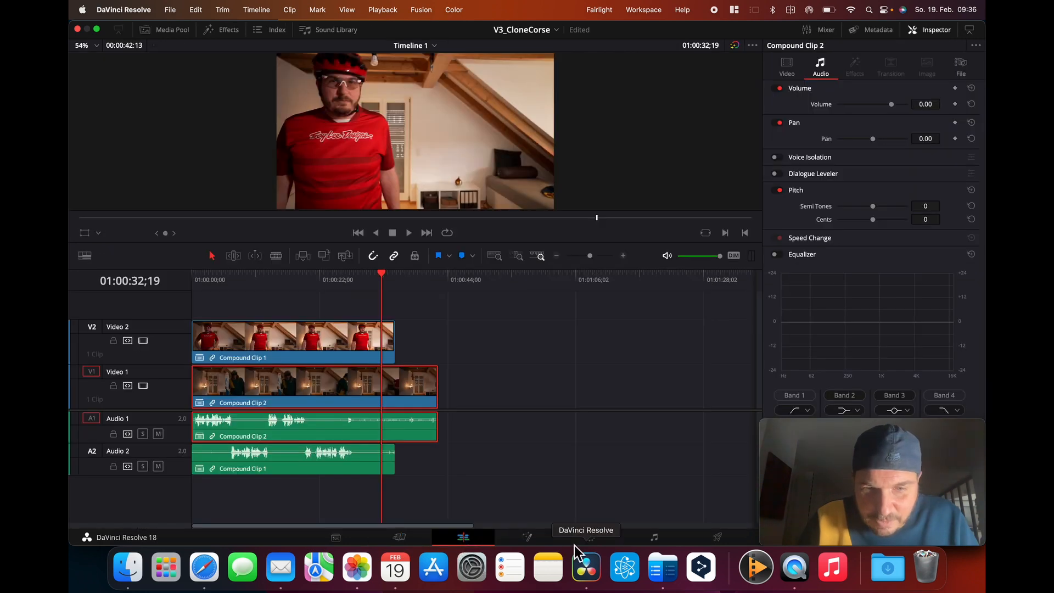
left_click(591, 540)
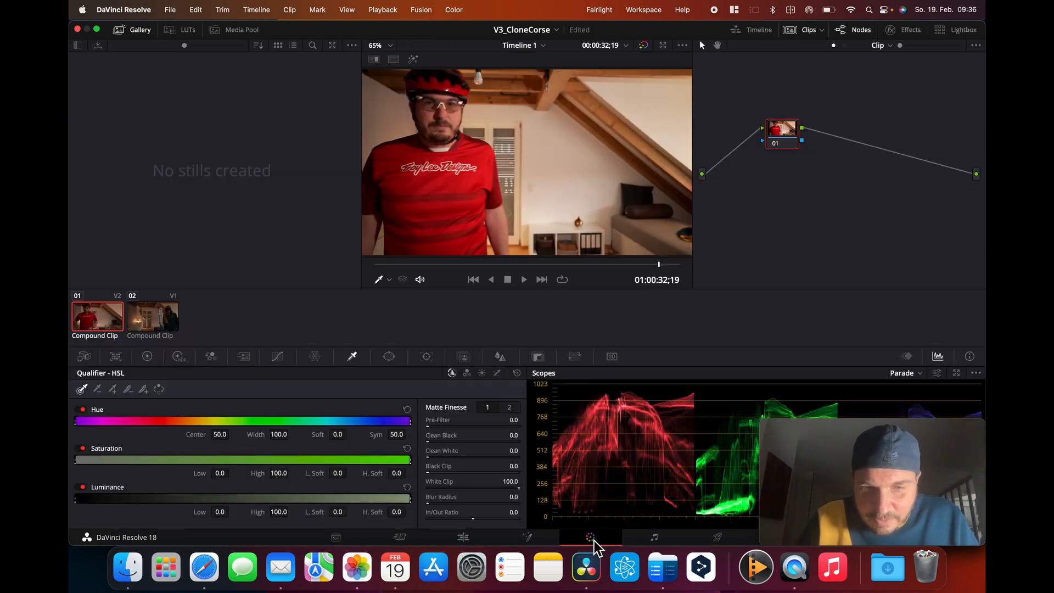
left_click(150, 327)
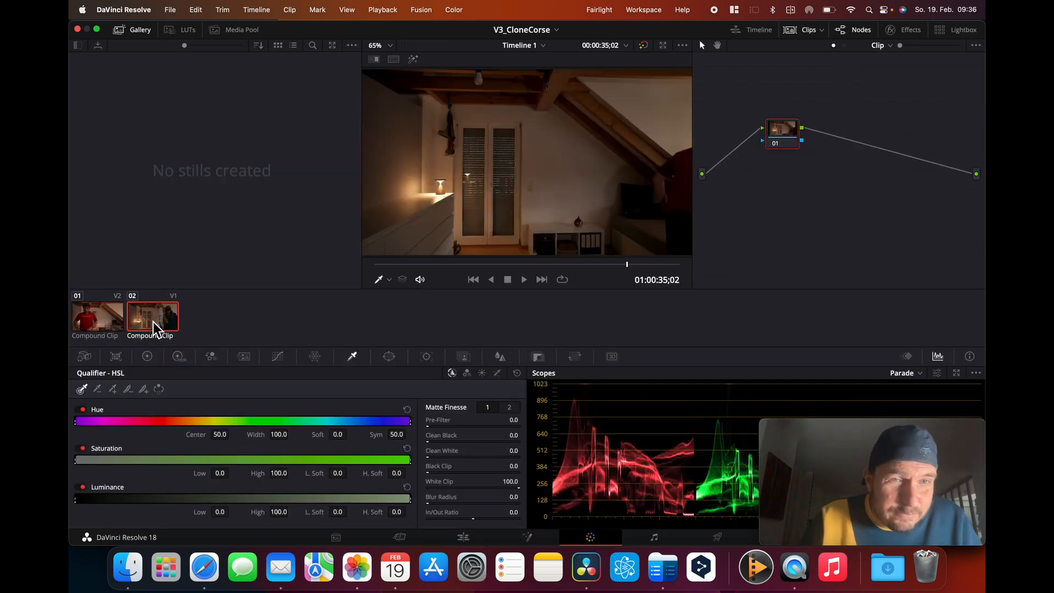
left_click(110, 330)
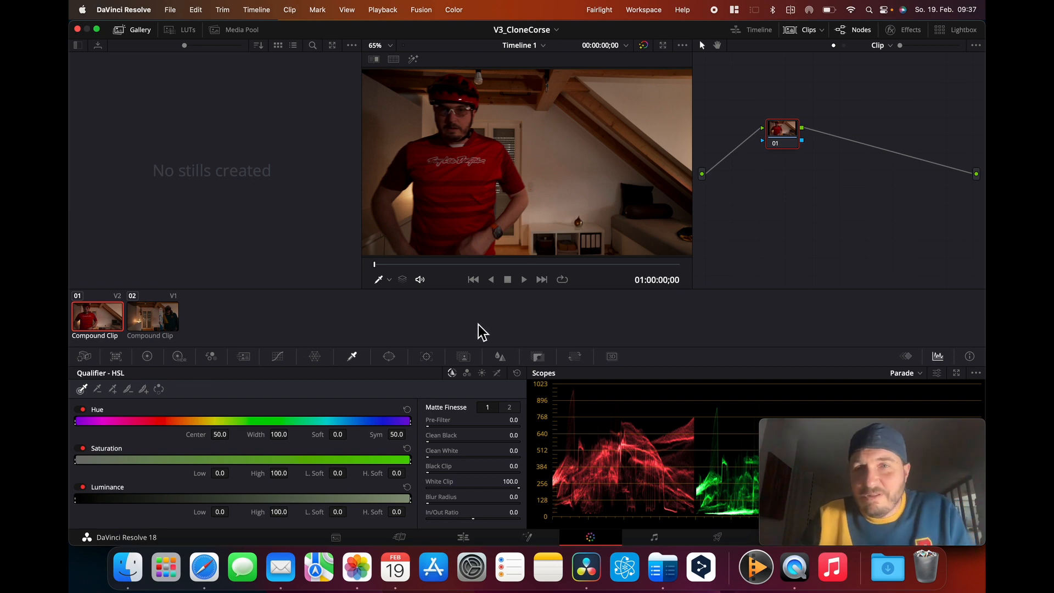
Add an alpha output to Compound Clip 1's node graph and connect node 01's alpha output to it.
right_click(805, 205)
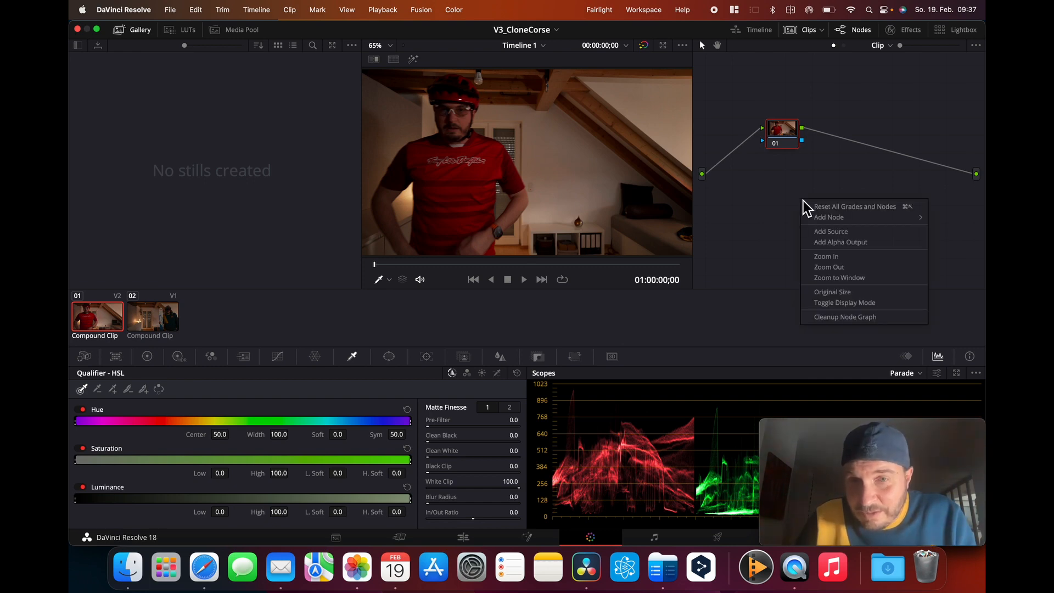
left_click(857, 244)
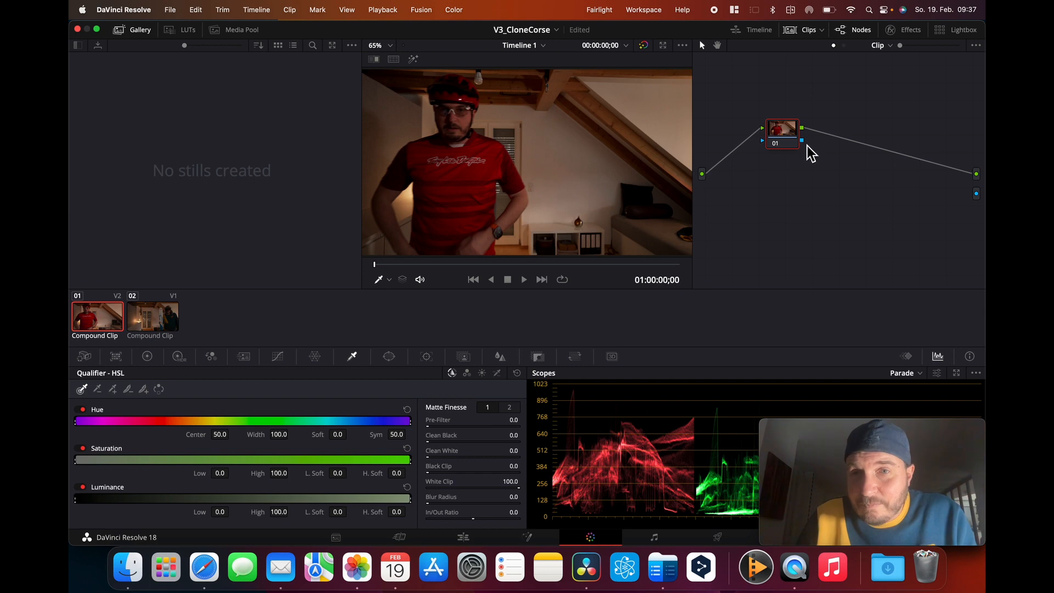
left_click_drag(806, 146, 973, 195)
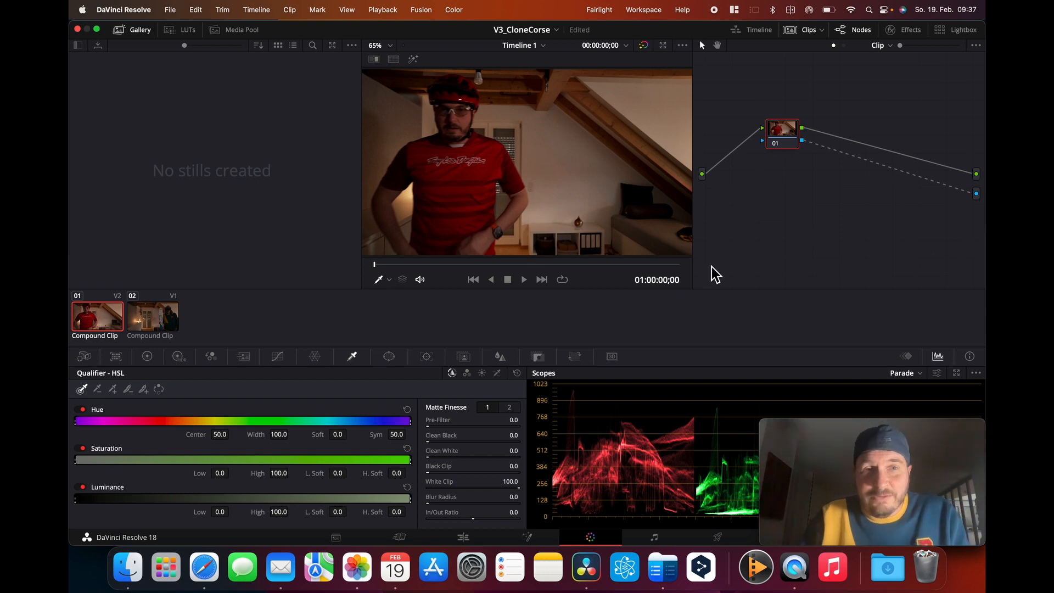
At 01:00:02;06, add a linear window to node 01 and move it to about Pan 42.20, Tilt 54.56.
left_click_drag(442, 264, 395, 268)
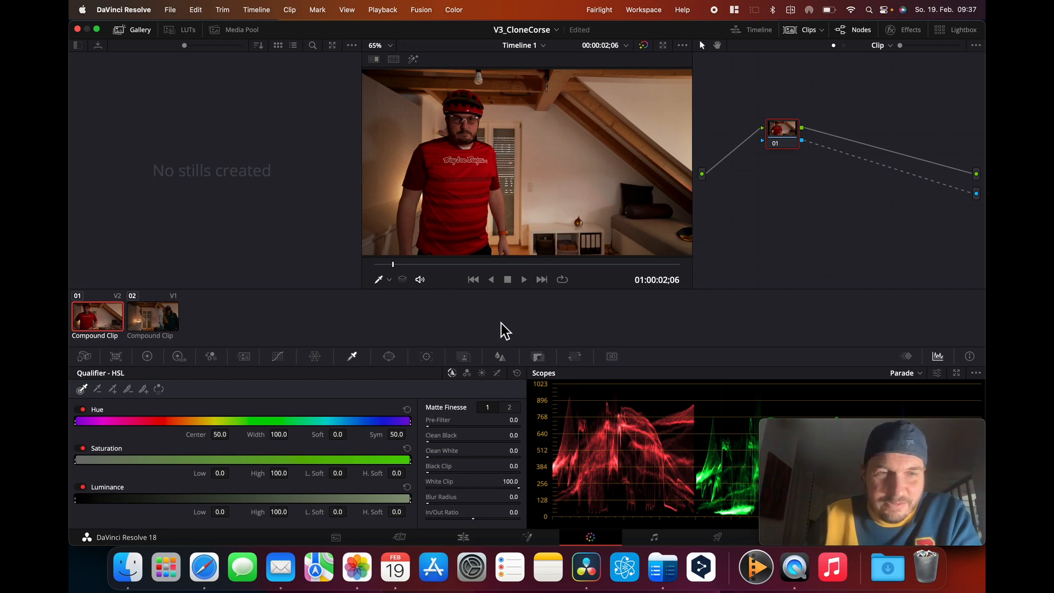
left_click(389, 357)
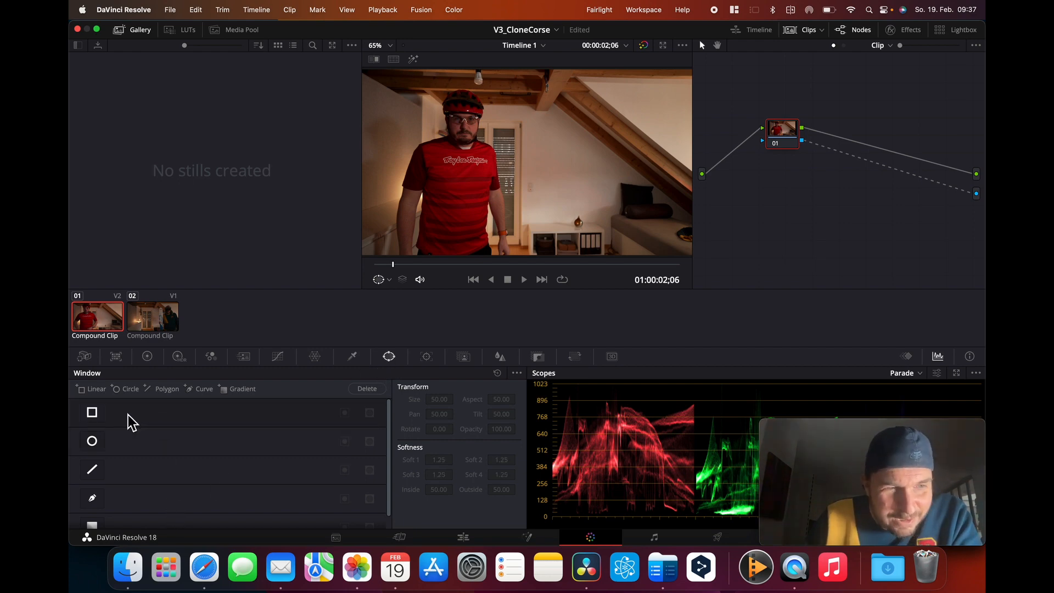
left_click(94, 391)
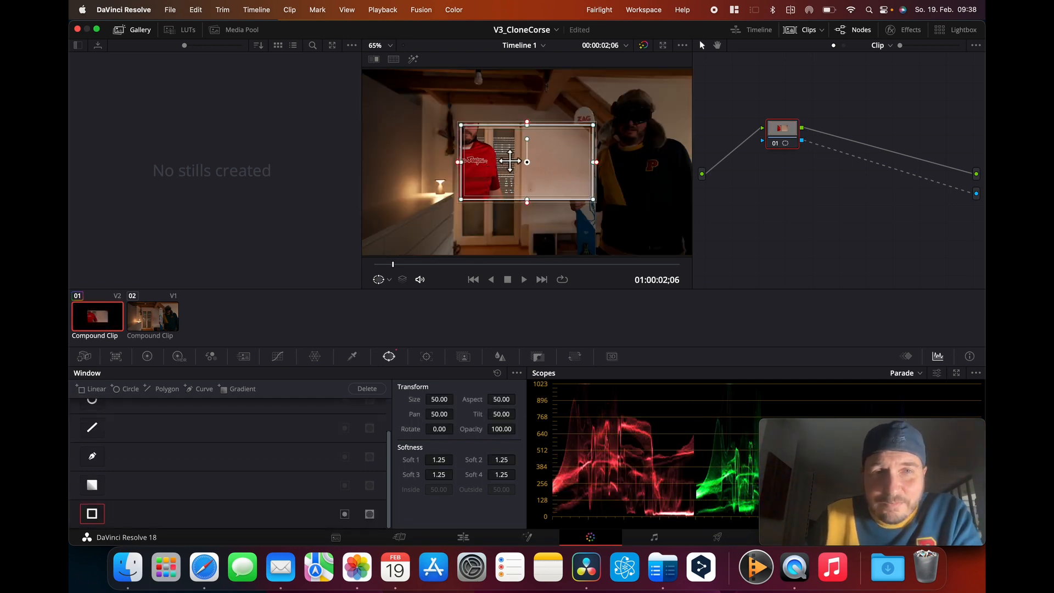
left_click_drag(510, 154, 399, 92)
left_click_drag(401, 89, 402, 89)
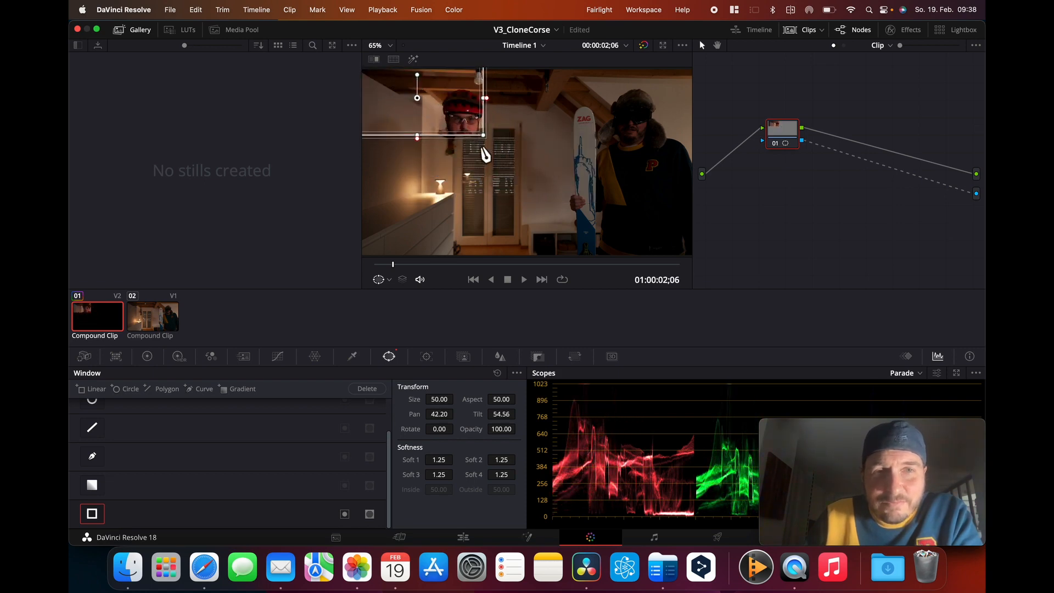
Reshape the window's corners around the man in the red shirt, with its inner edge running between the two men.
left_click_drag(488, 141, 539, 245)
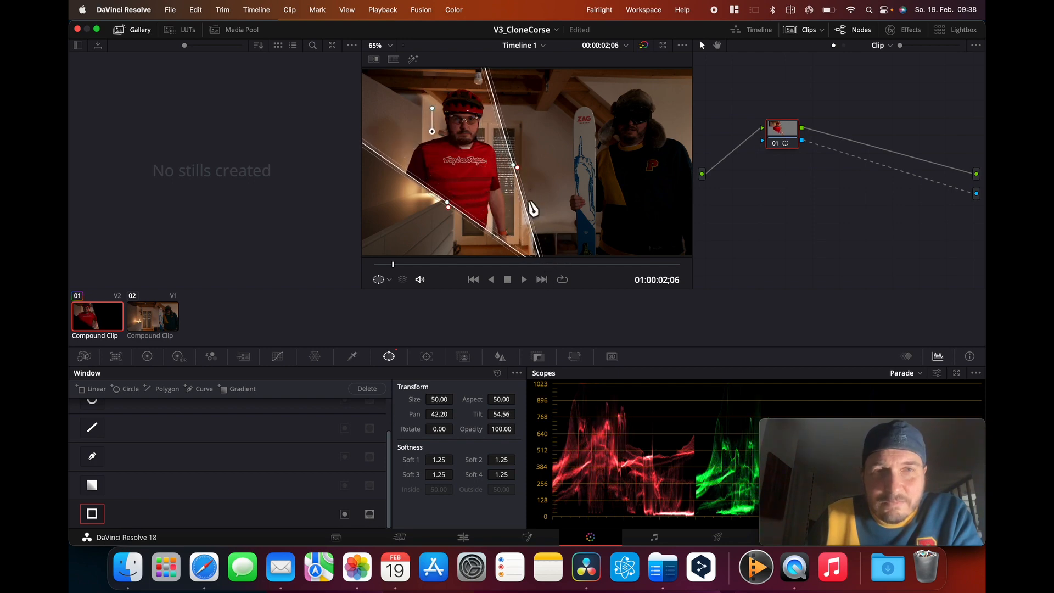
left_click_drag(464, 116, 470, 139)
left_click_drag(490, 85, 551, 80)
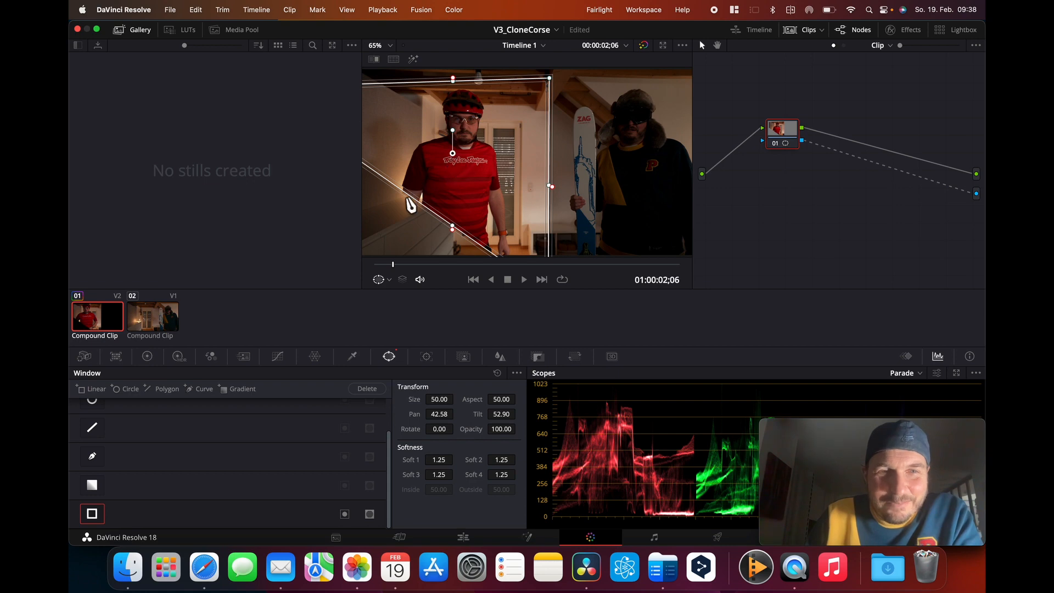
left_click_drag(453, 231, 462, 210)
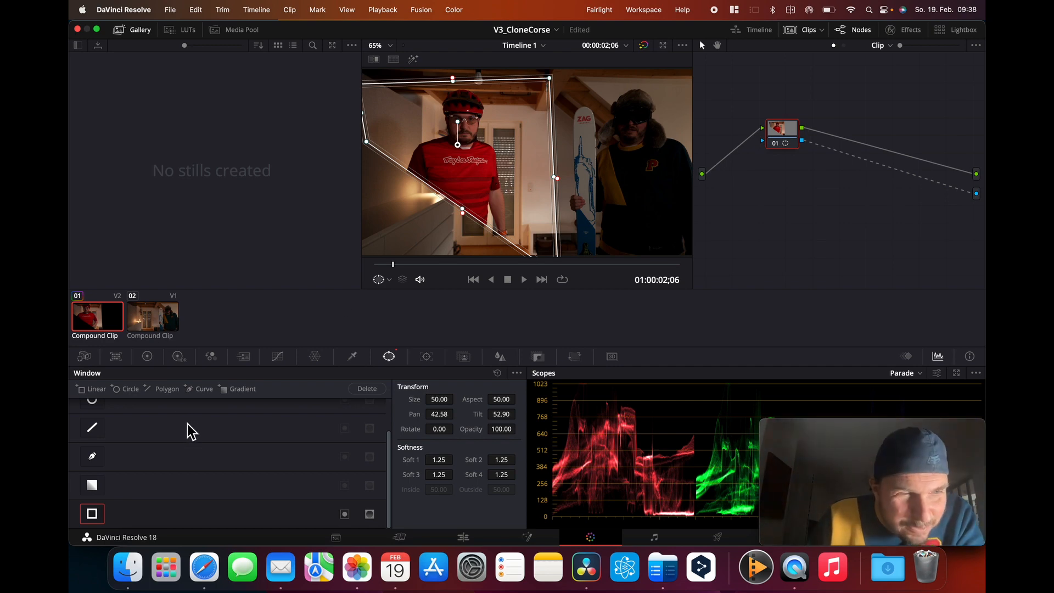
left_click_drag(368, 143, 339, 265)
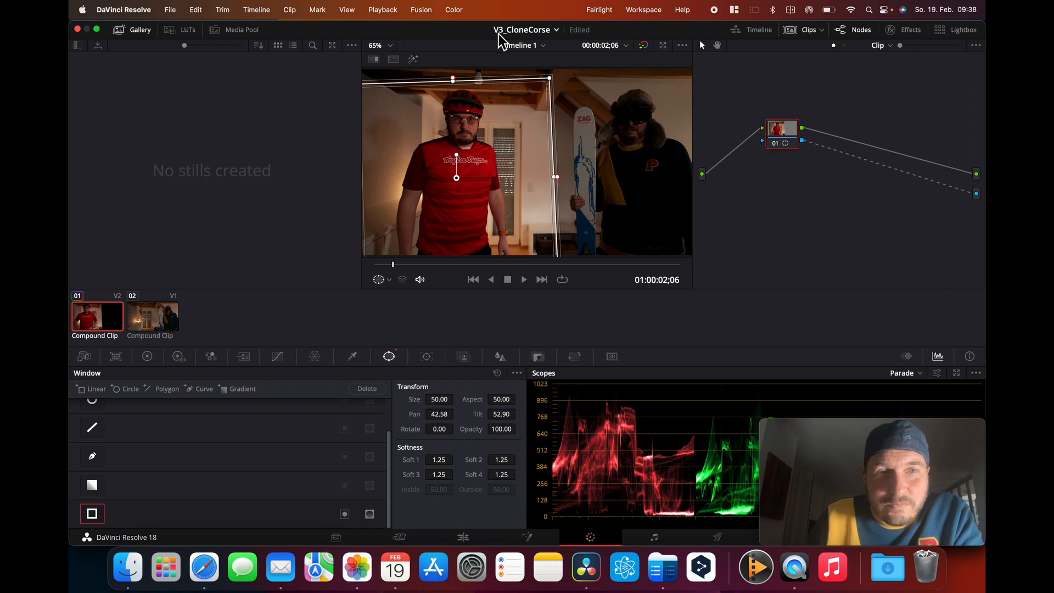
Extend the window over the left part of the frame, straighten its edge between the men, and feather that edge to about Soft 3 5.46.
left_click_drag(408, 99, 383, 66)
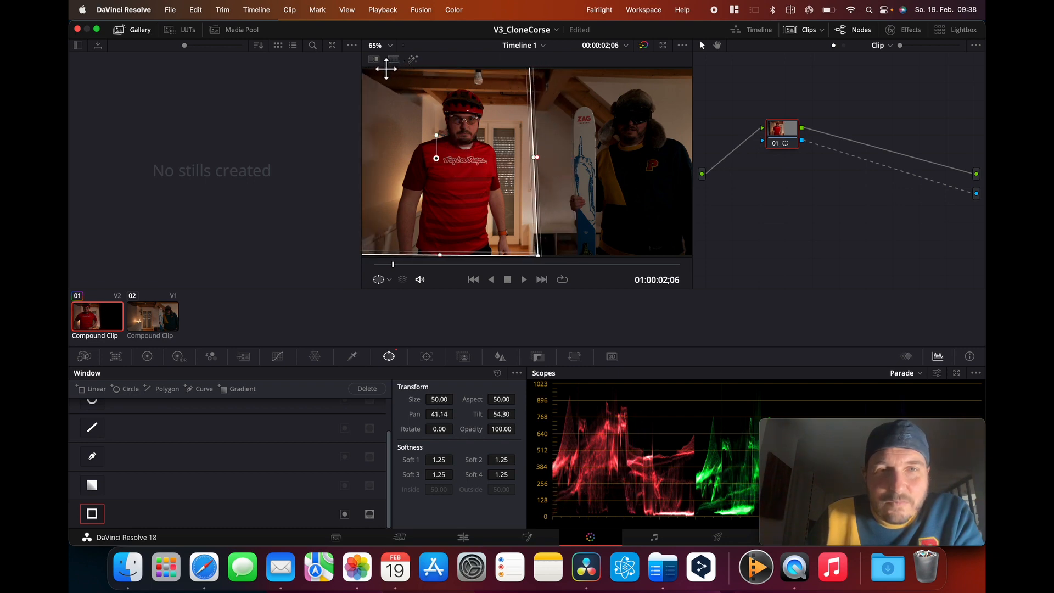
left_click_drag(542, 261, 538, 303)
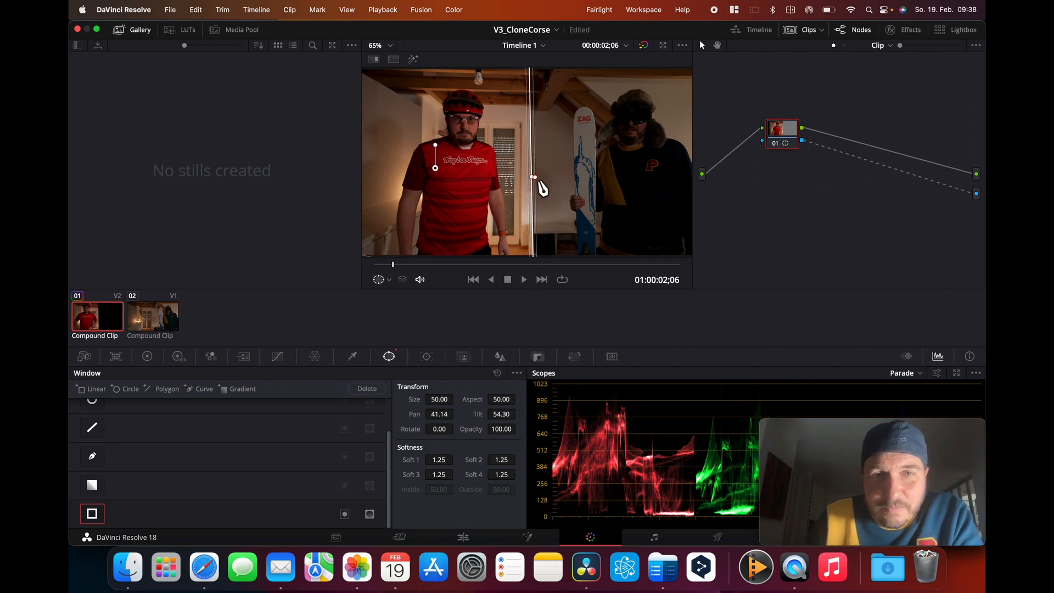
mouse_move(540, 187)
left_mouse_down()
mouse_move(594, 191)
mouse_move(530, 184)
mouse_move(546, 189)
left_mouse_up()
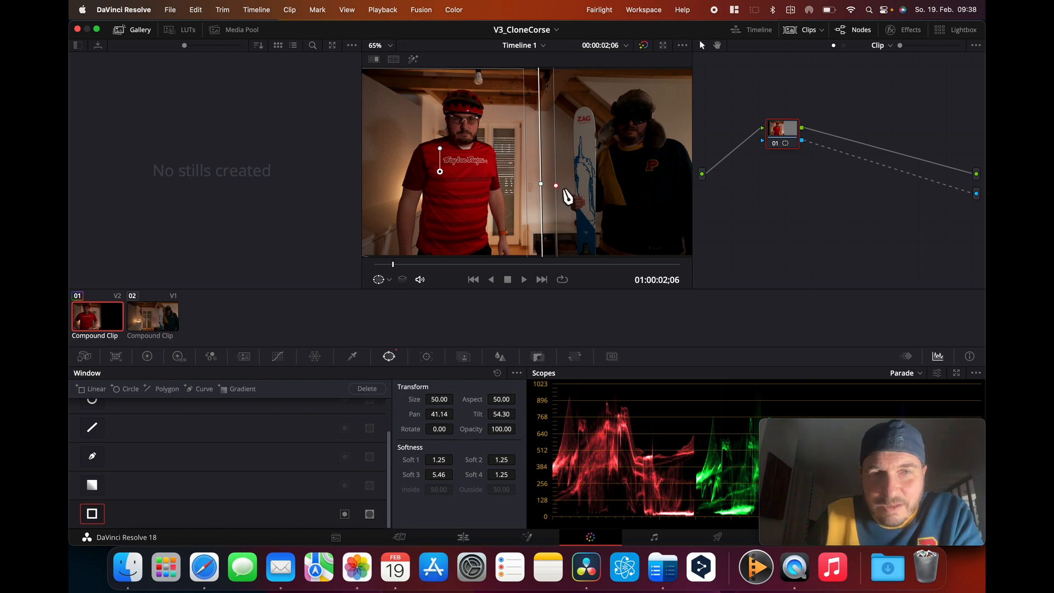
Widen the feather of the window's edge between the men to about Soft 3 7.31 and preview the blend in playback.
left_click_drag(560, 189, 564, 192)
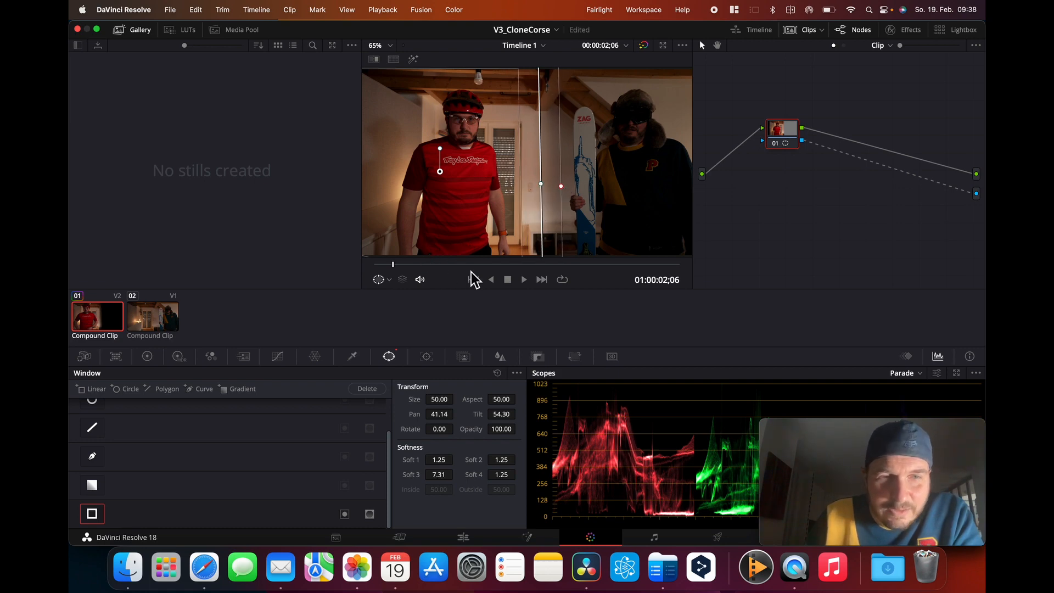
left_click(526, 284)
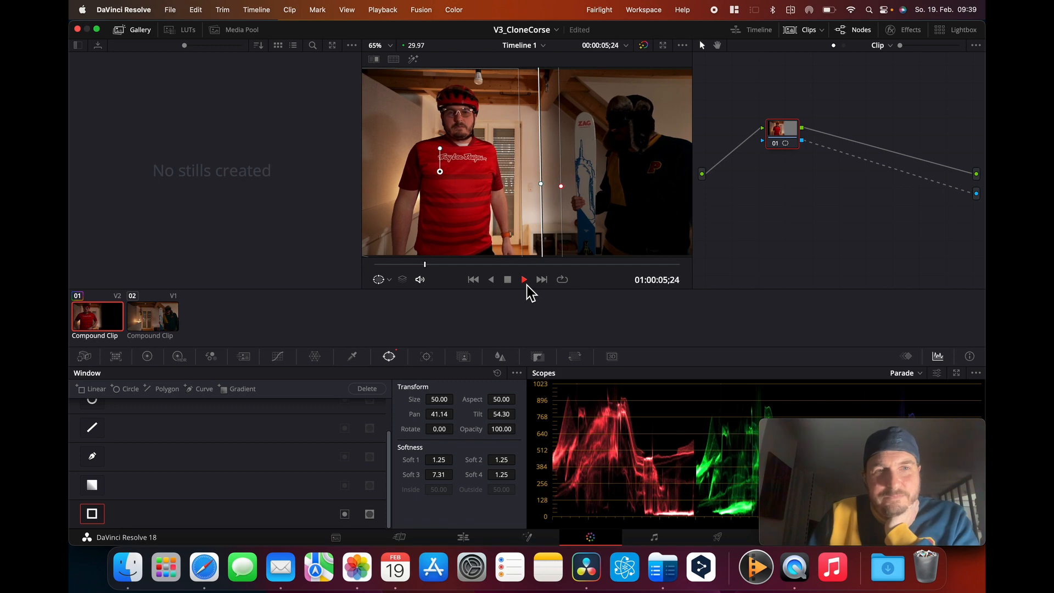
left_click(522, 283)
Play the composite from the first frame to check the seam between the two men, and return to 01:00:11;00.
left_click_drag(440, 267, 363, 268)
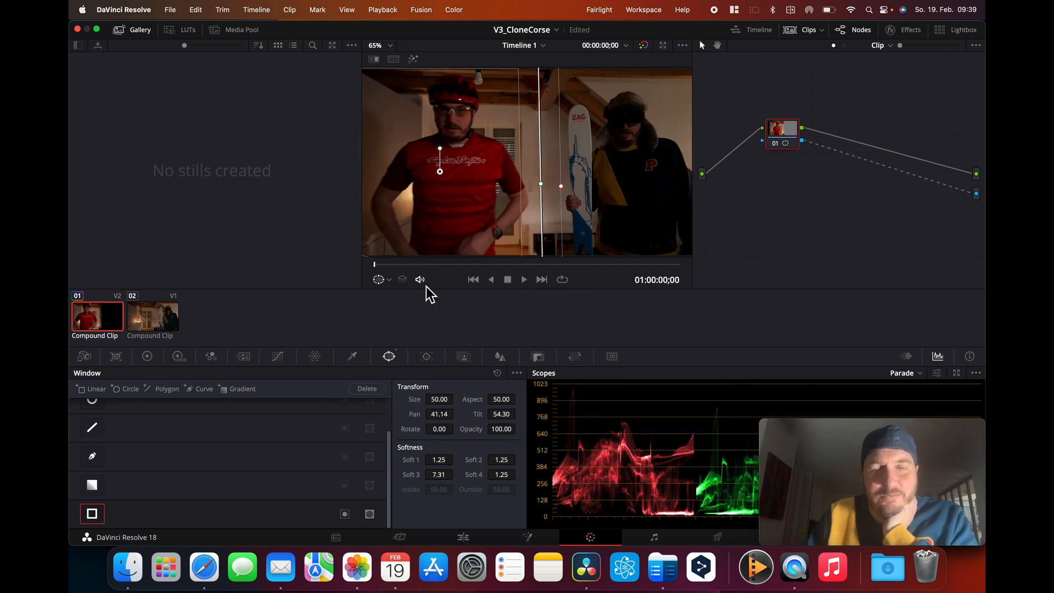
left_click(525, 281)
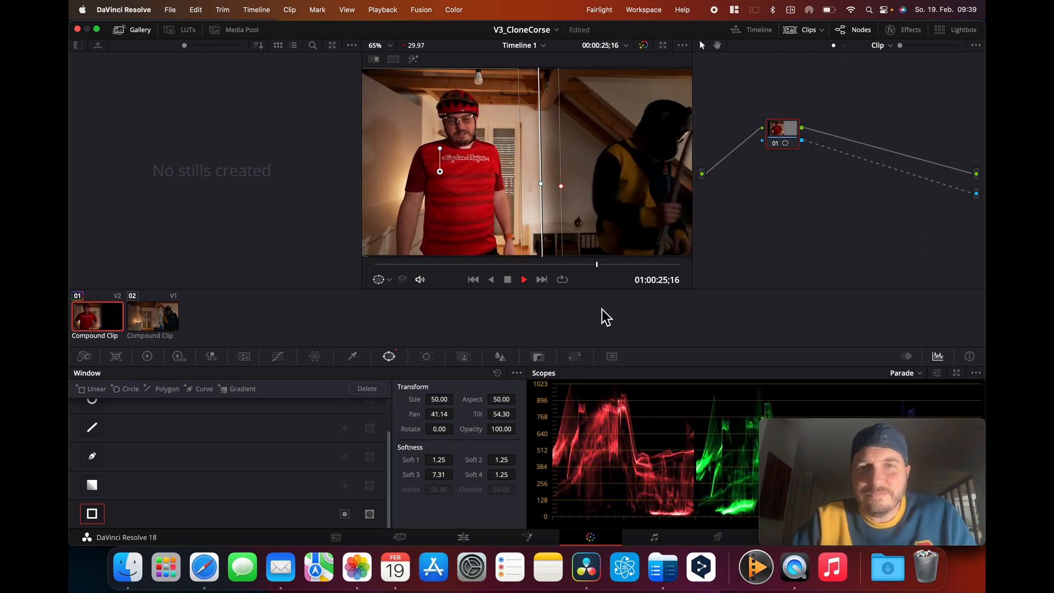
key("space")
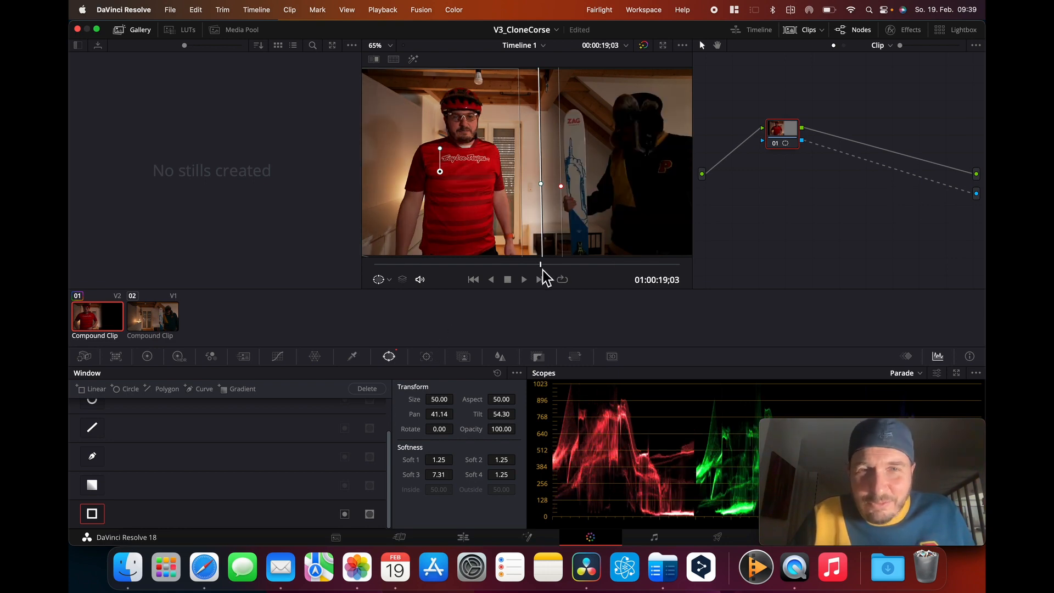
left_click(471, 266)
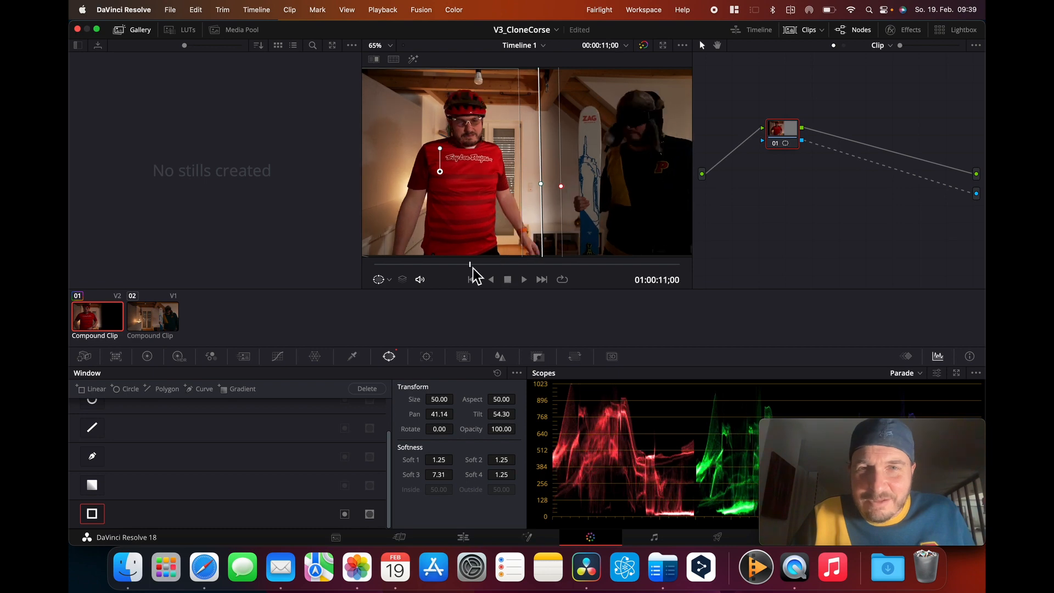
At 01:00:09;28, raise the Shadows of the lower compound clip on V1 to 100.
left_click(157, 322)
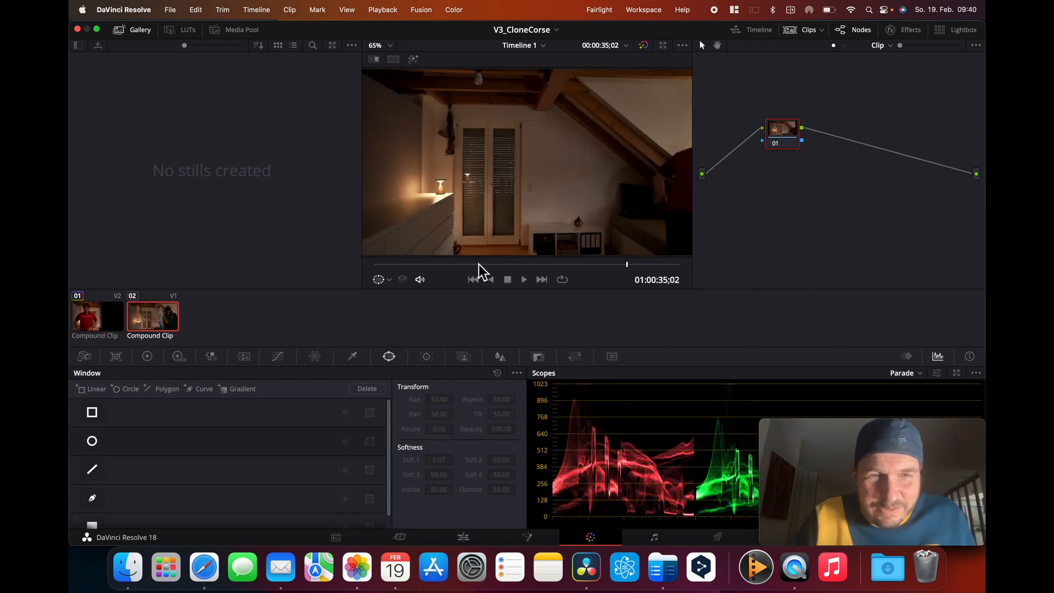
left_click(460, 266)
left_click(449, 265)
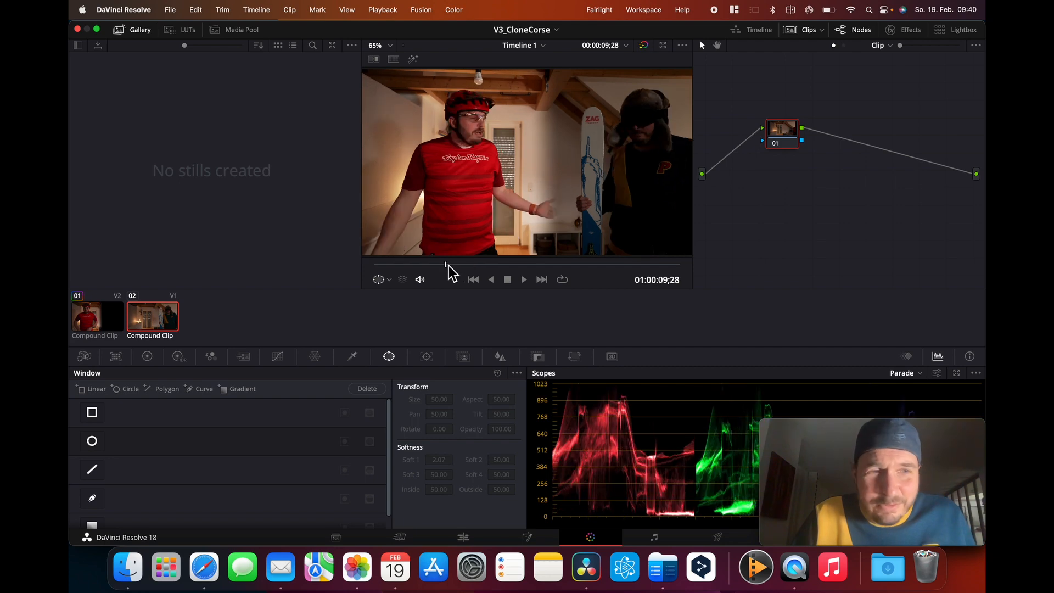
left_click(149, 358)
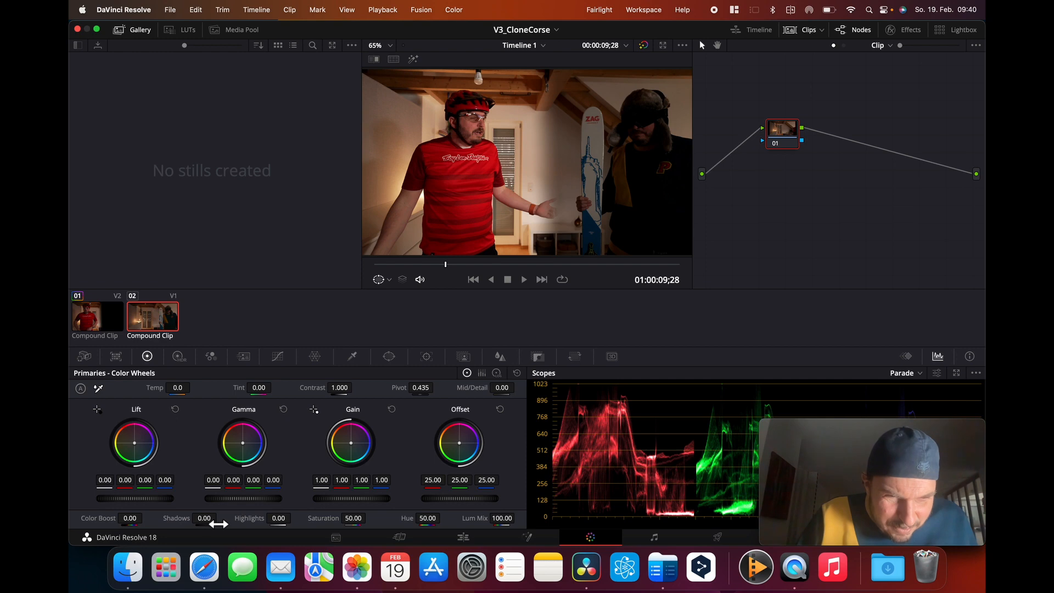
left_click_drag(212, 524, 319, 517)
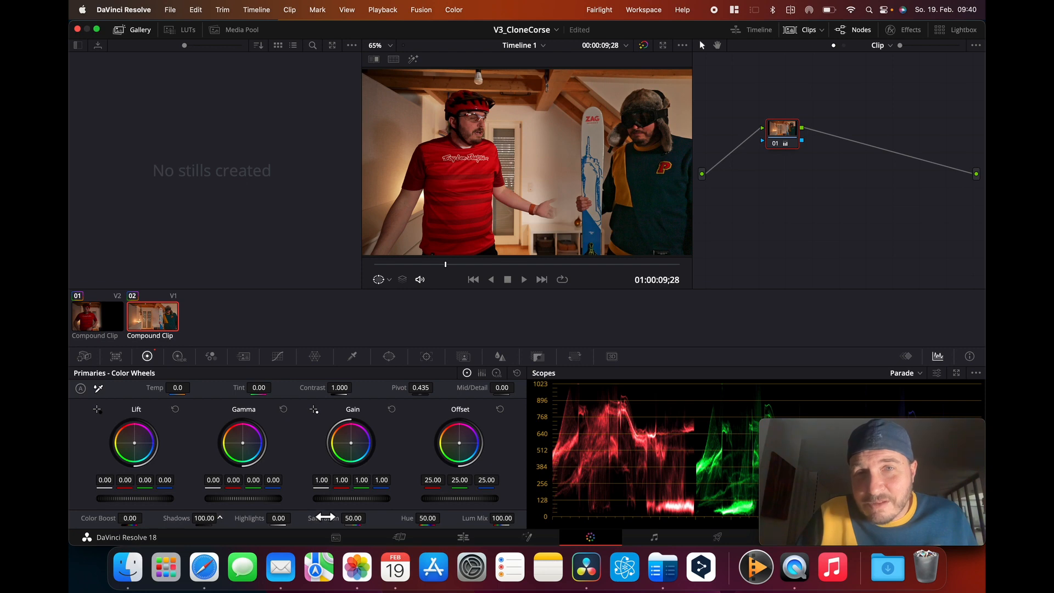
Play the composite from near the beginning to review the brightened shadows on the man with the skis.
left_click(394, 265)
key("space")
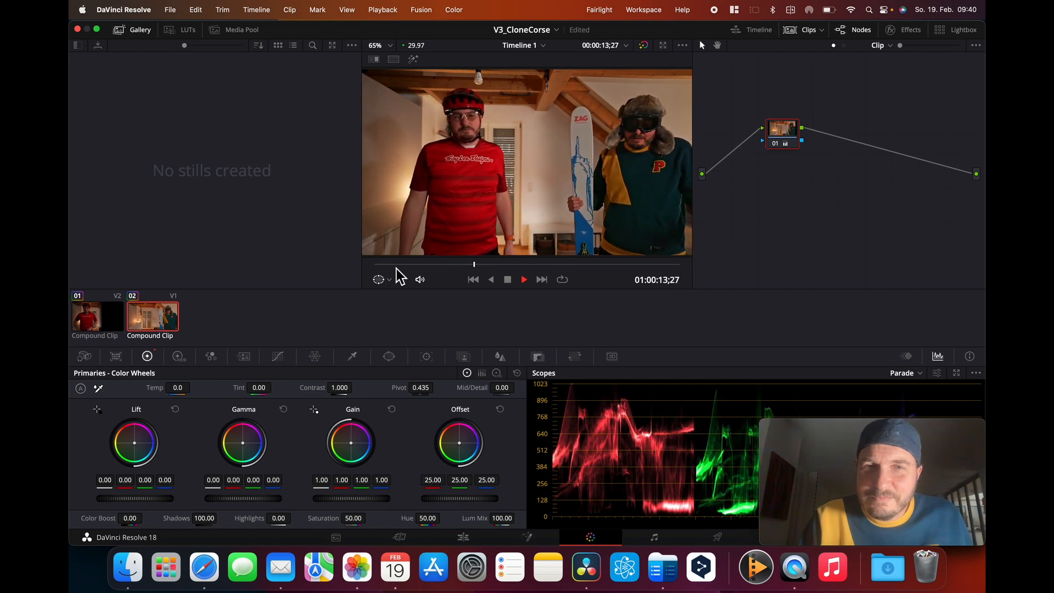
key("space")
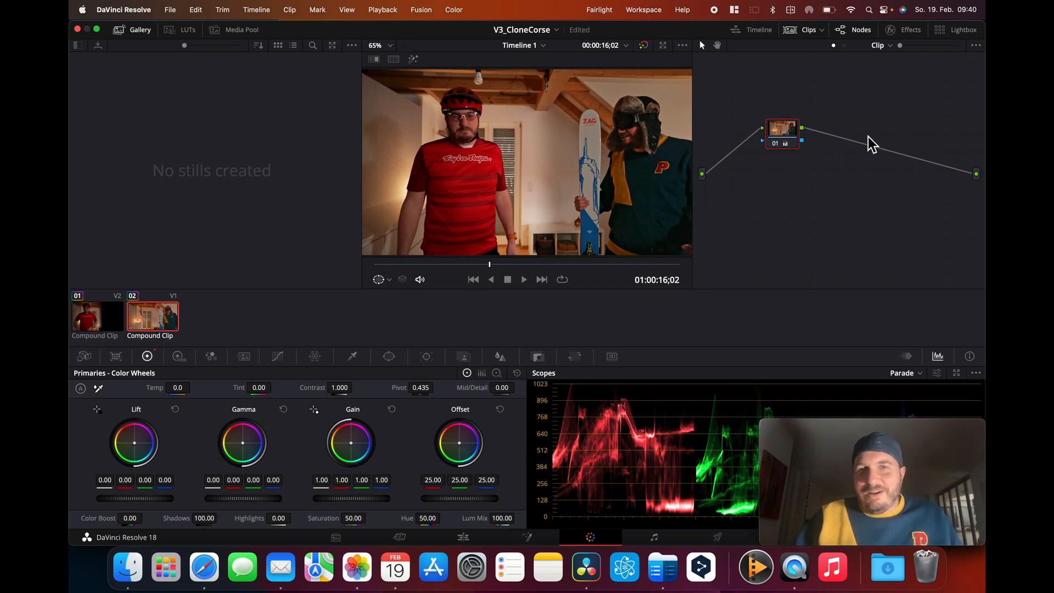
Select the upper compound clip on V2 and show the window settings of its node 01.
left_click(94, 328)
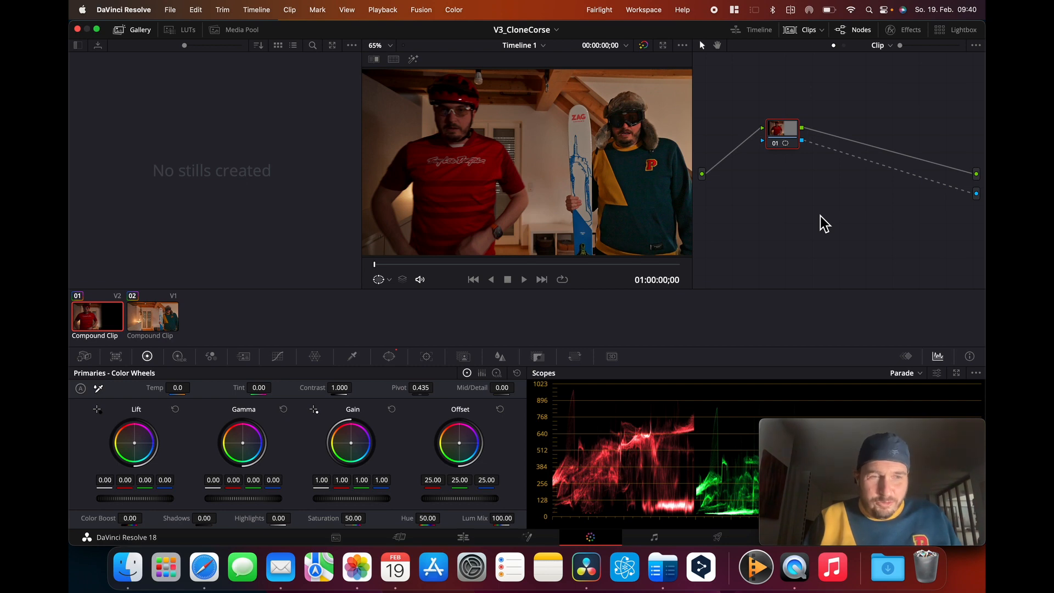
left_click(393, 364)
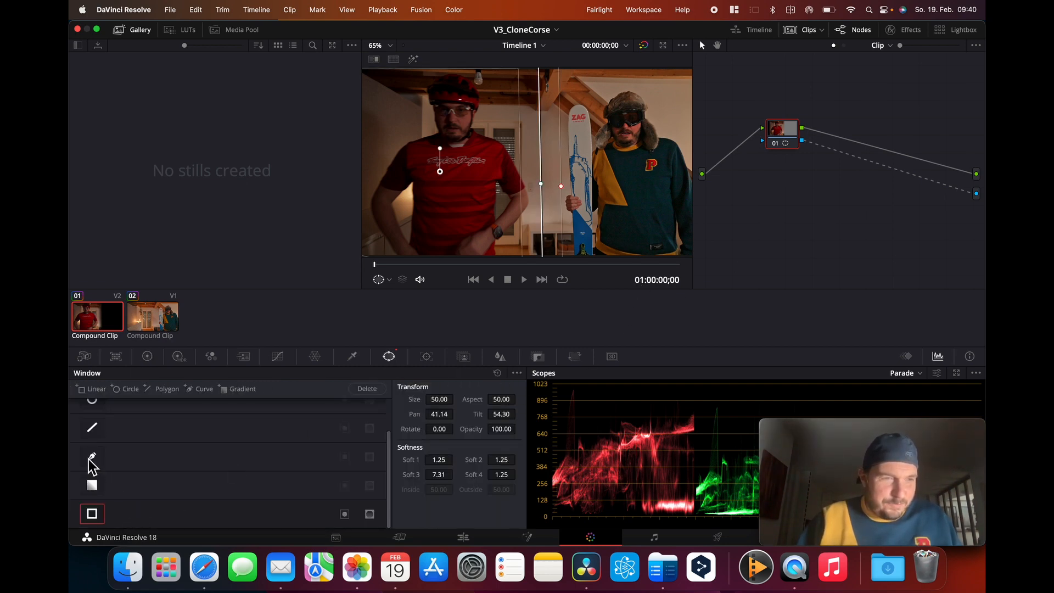